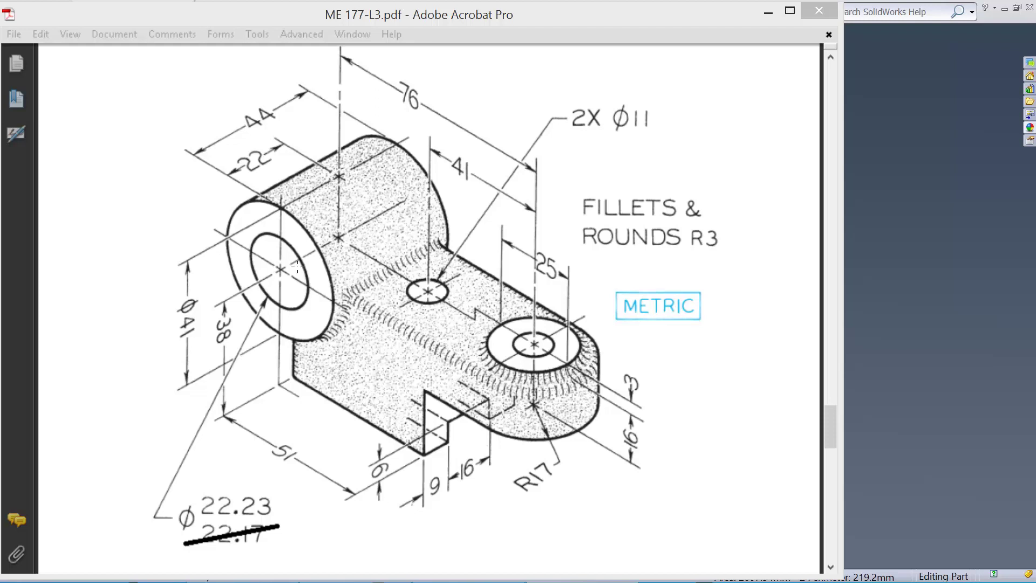
Switch to SolidWorks, create a new part document and set its units to MMGS (millimeter, gram, second).
click(895, 220)
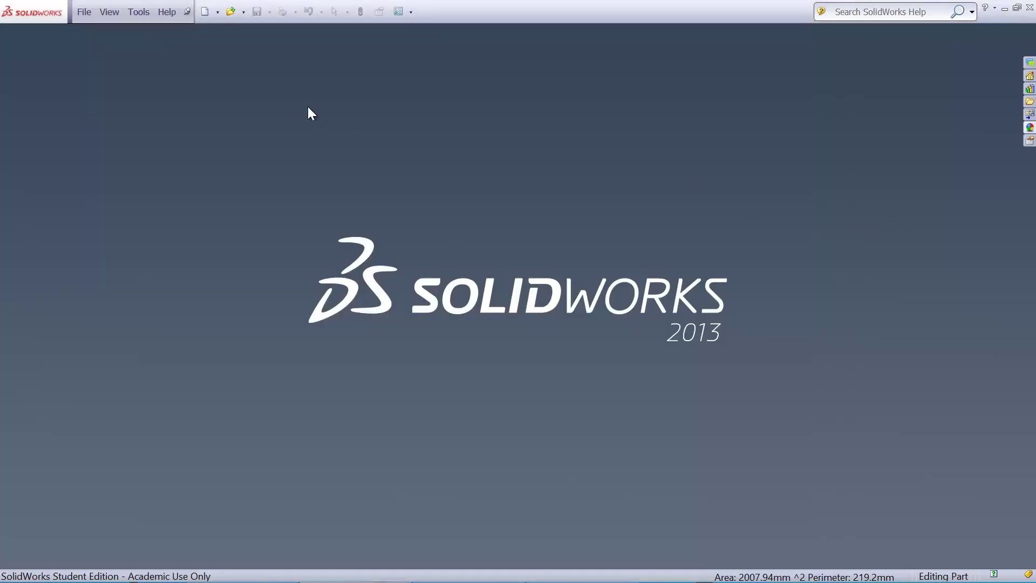
click(203, 18)
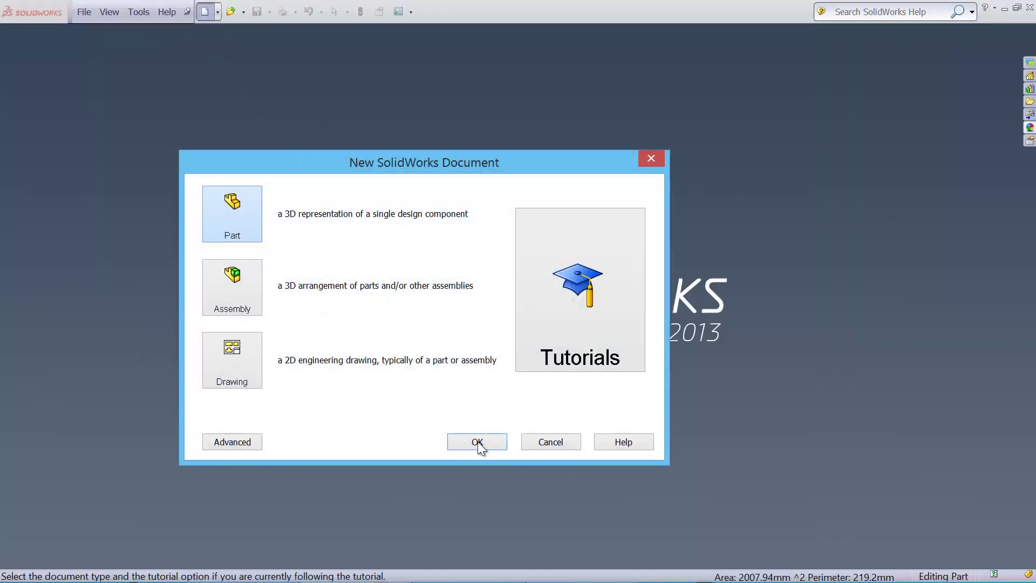
click(478, 444)
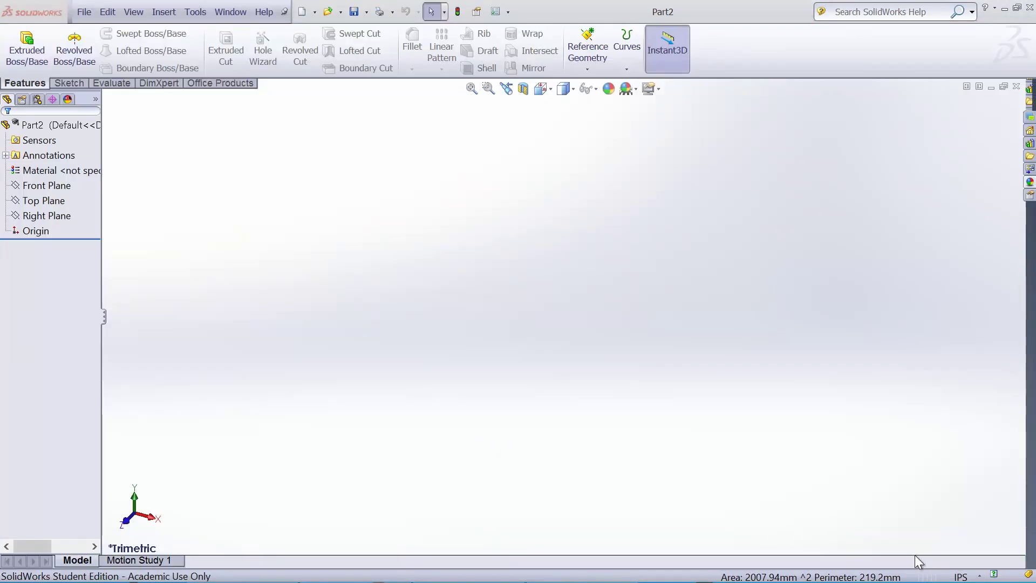
click(965, 576)
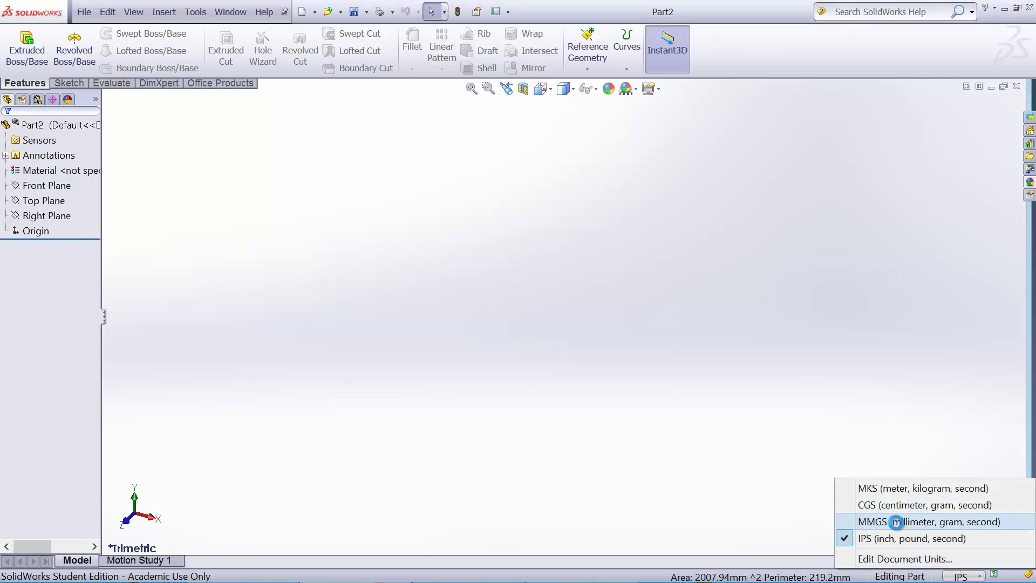
click(896, 522)
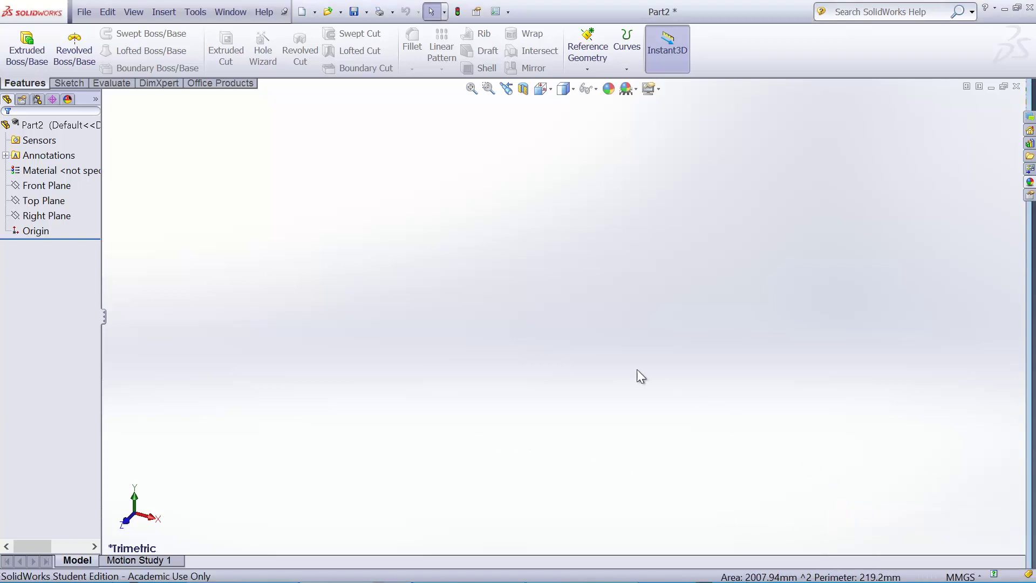
Sketch two concentric circles centred on the origin of the Front Plane, with radii of about 10 mm and 21 mm.
click(46, 187)
click(27, 61)
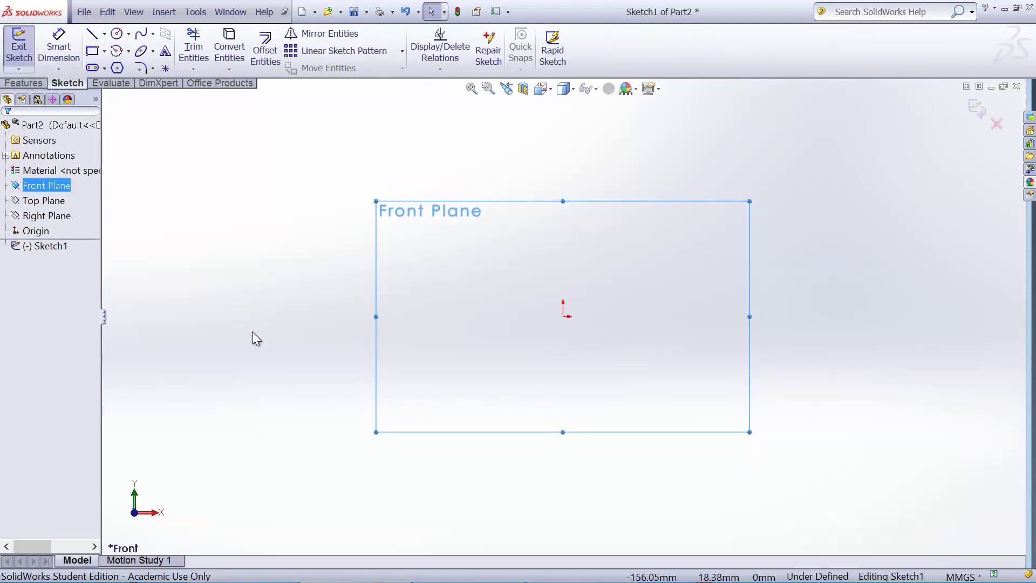
click(117, 34)
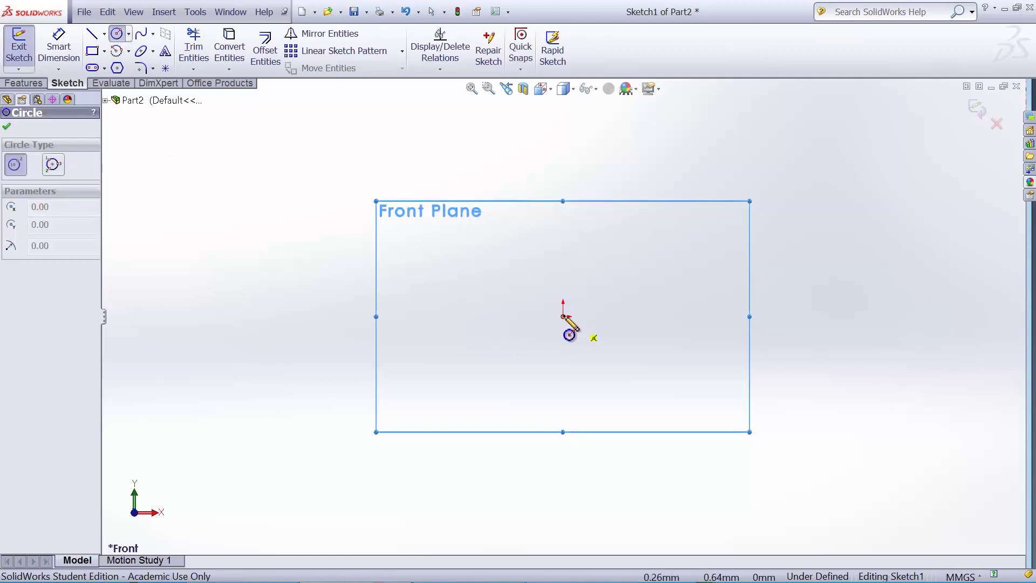
click(562, 317)
click(578, 332)
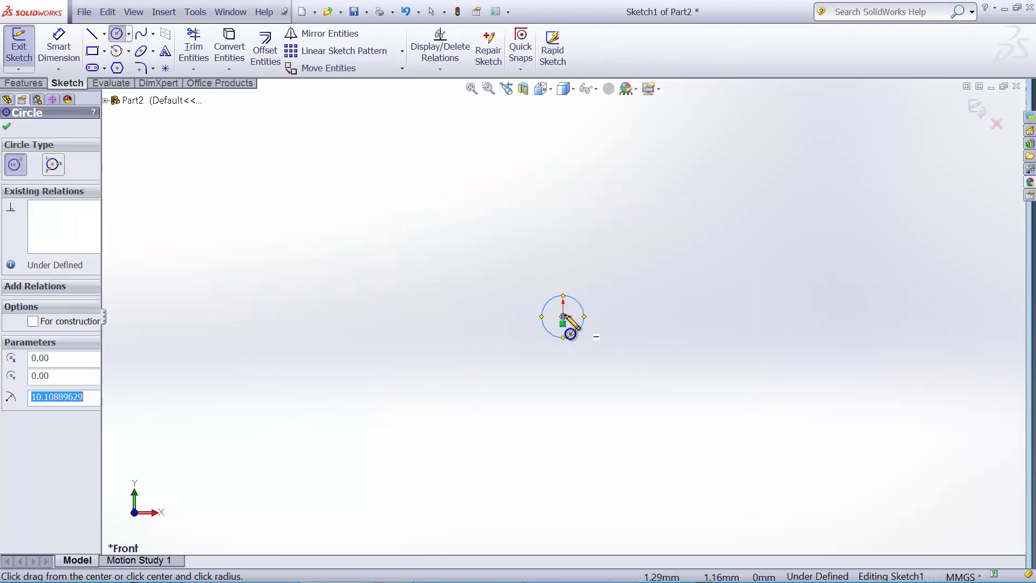
click(563, 317)
click(595, 348)
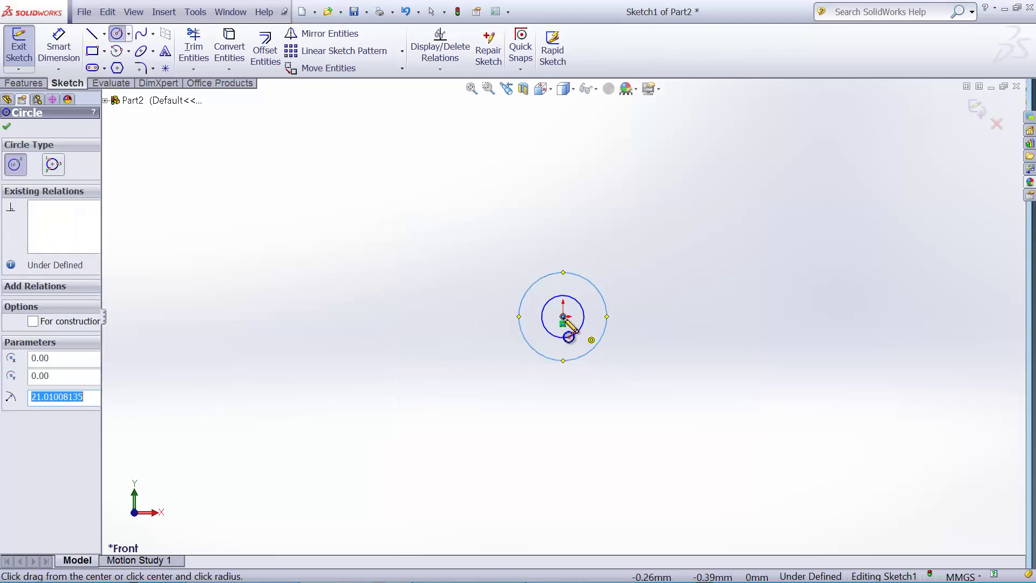
Sketch a corner rectangle about 74 mm wide and 38 mm high, extending right and down from the origin.
click(93, 51)
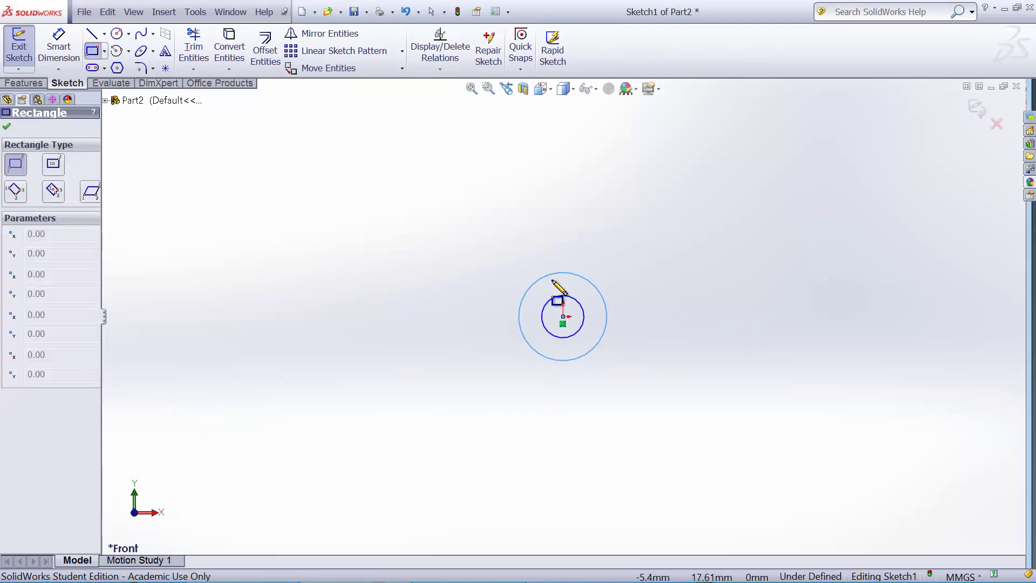
click(563, 317)
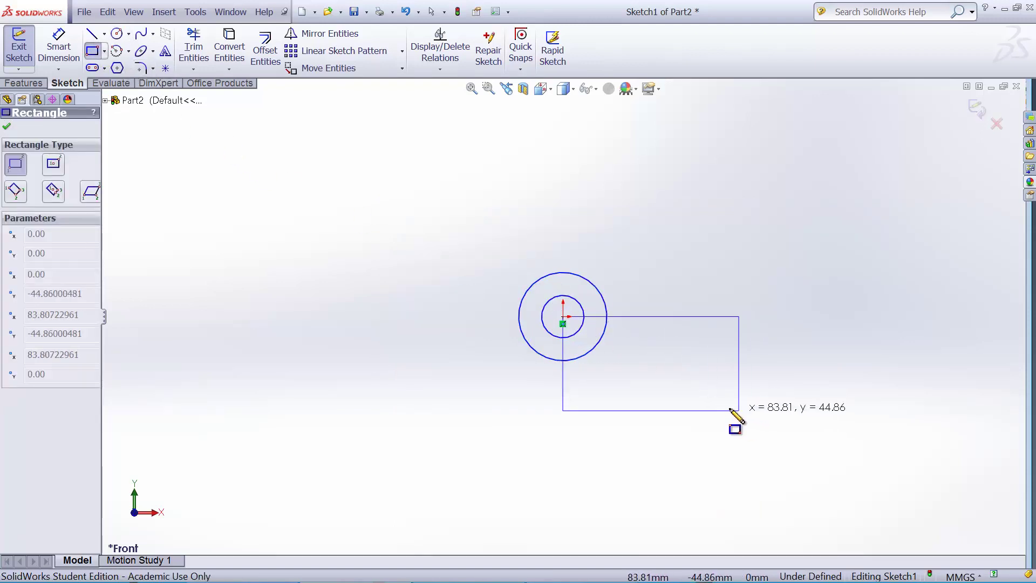
click(719, 396)
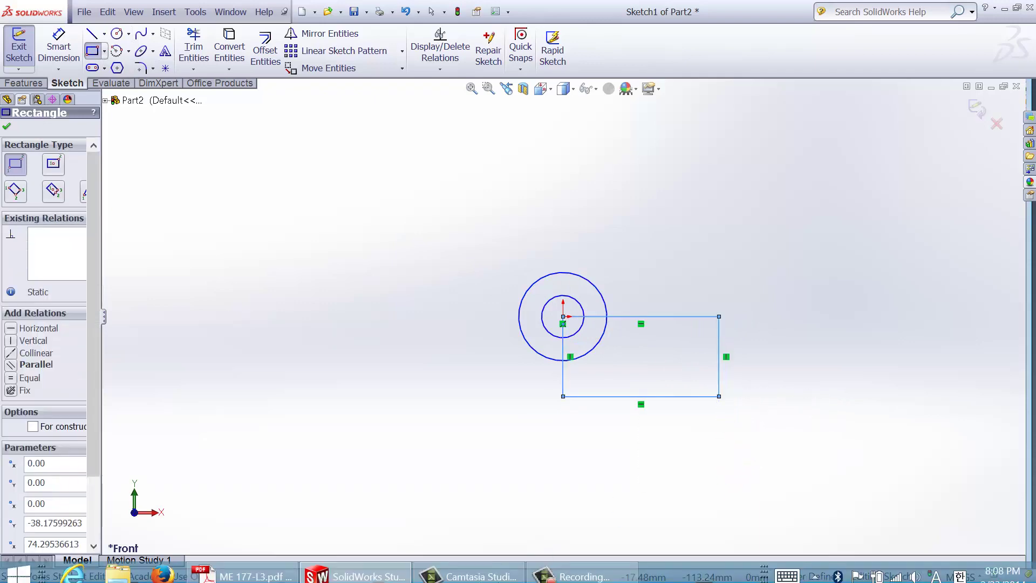
Consult the ME 177-L3.pdf drawing, sketch a rectangle about 26 by 15 mm in the large rectangle's lower-right corner and trim that corner into a step.
click(246, 576)
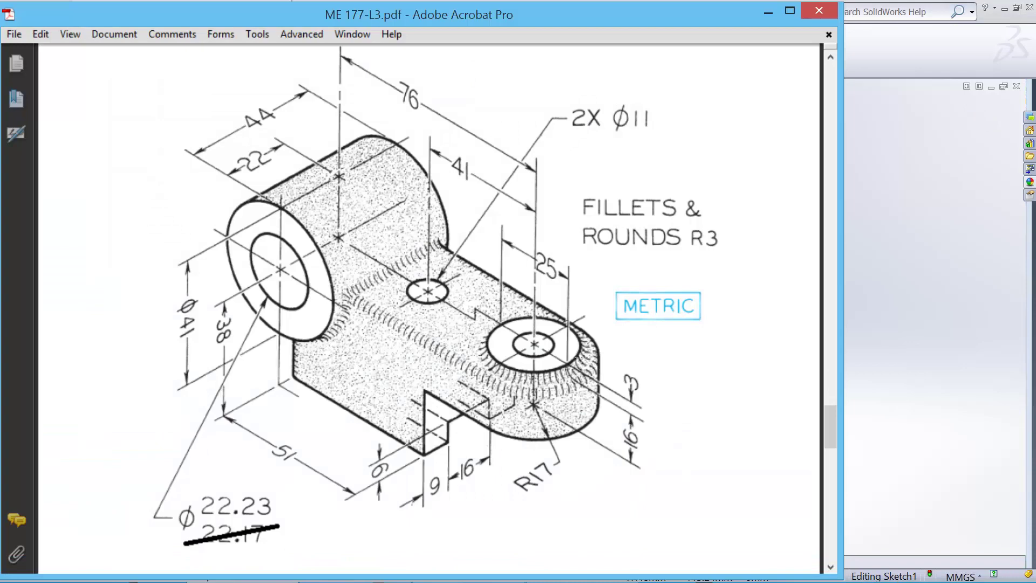
click(874, 81)
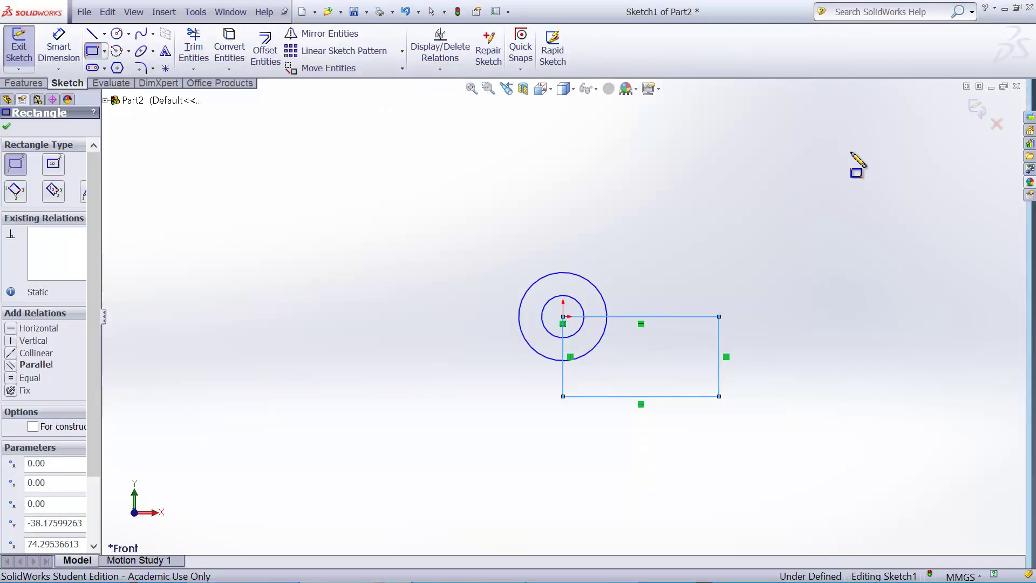
click(718, 396)
click(663, 365)
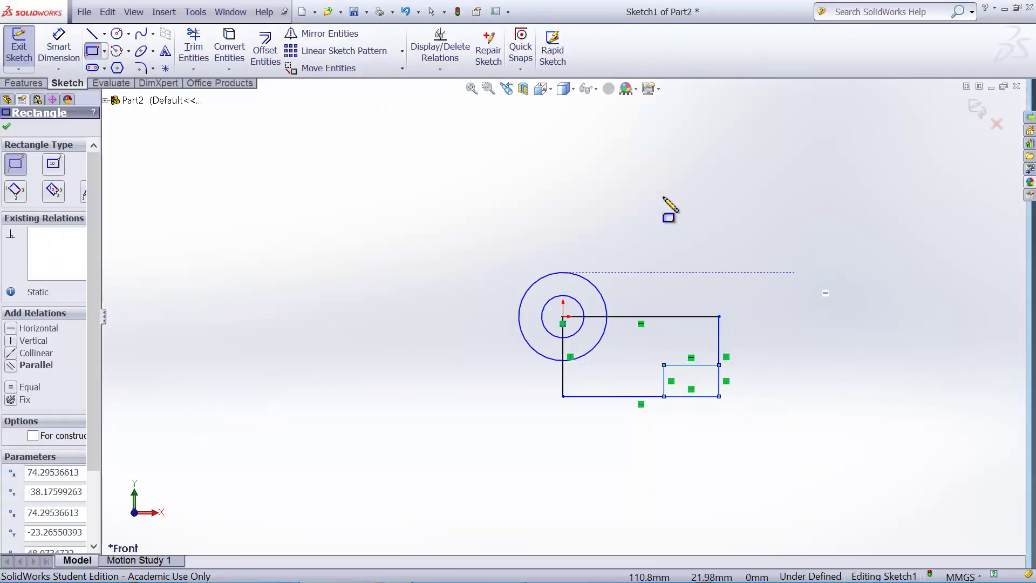
click(193, 48)
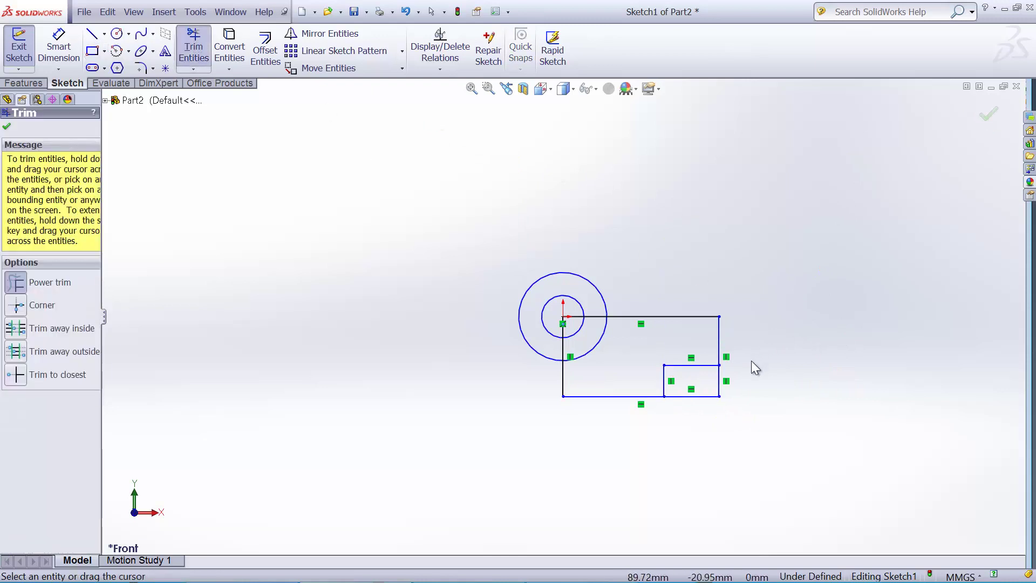
mouse_move(751, 361)
mouse_down()
mouse_move(701, 380)
mouse_move(692, 405)
mouse_up()
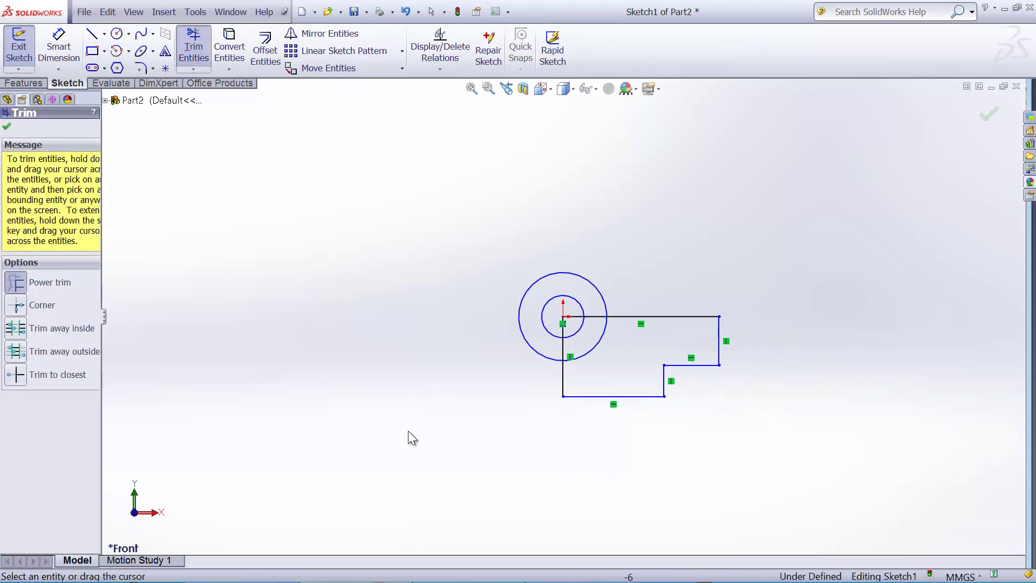
Dimension the outer circle's diameter to 41 mm and the inner circle's diameter to 22.23 mm.
click(58, 49)
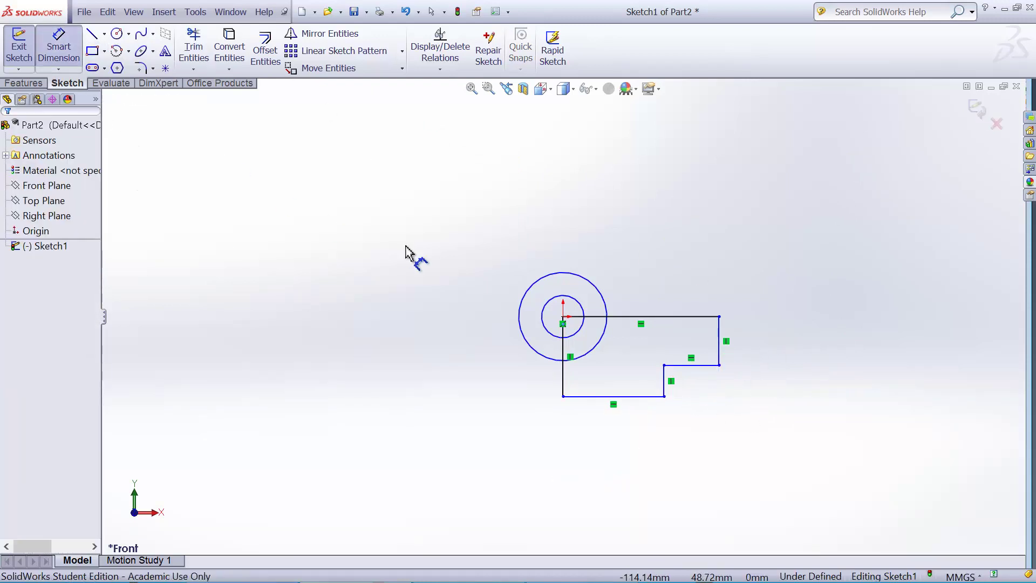
click(551, 275)
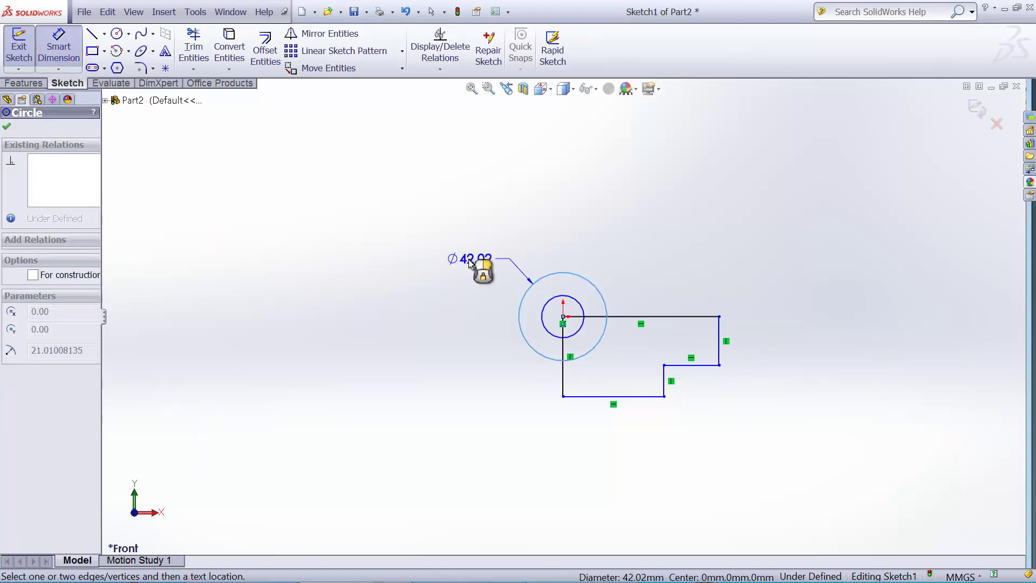
click(470, 263)
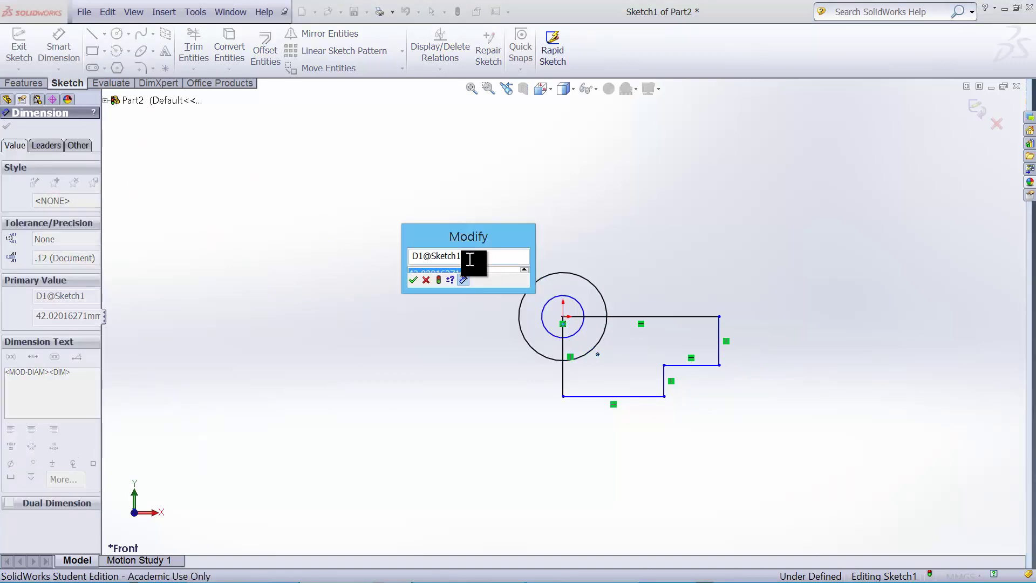
text(41)
key(Return)
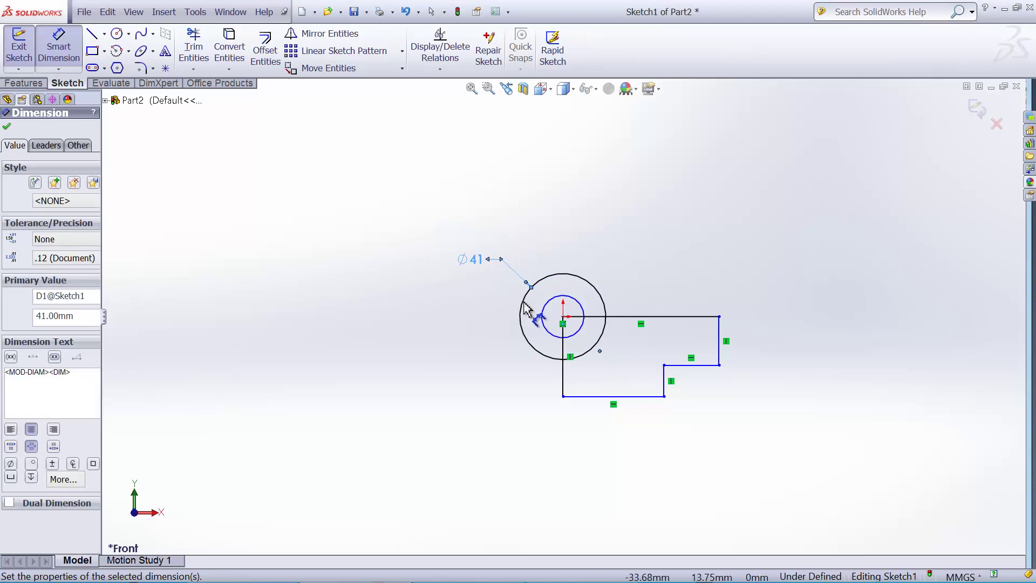
click(548, 330)
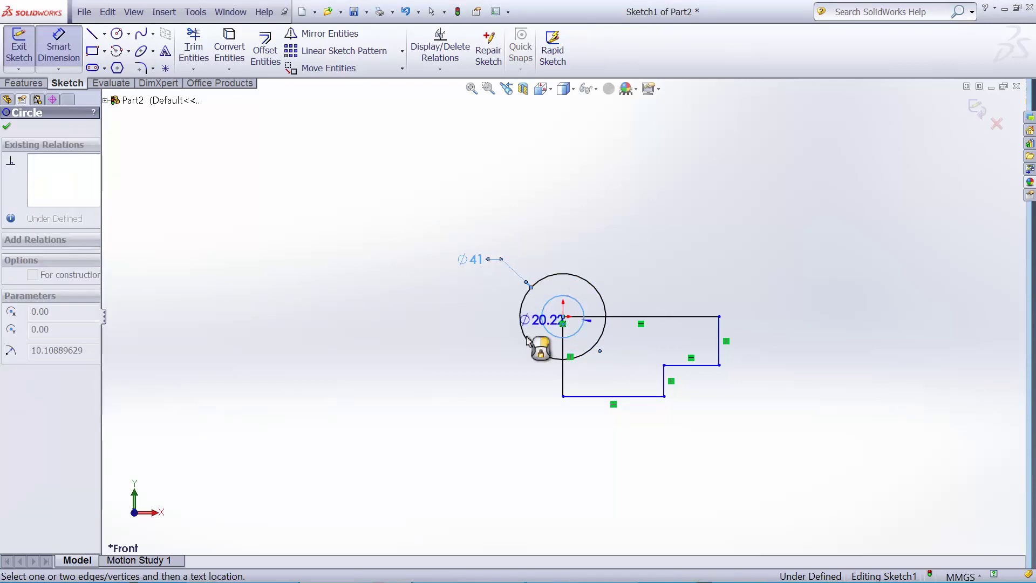
click(480, 375)
text(22.23)
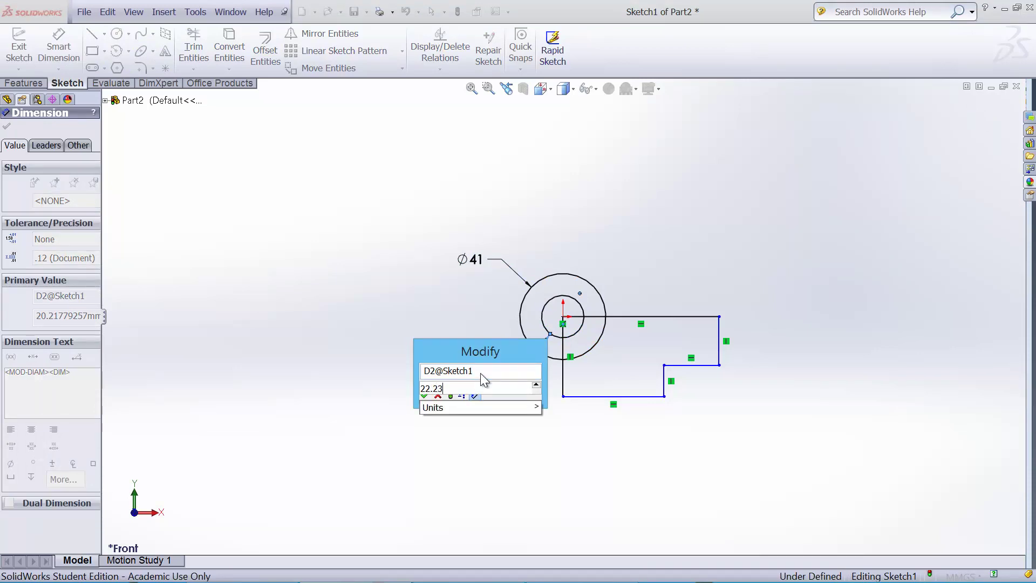
key(Return)
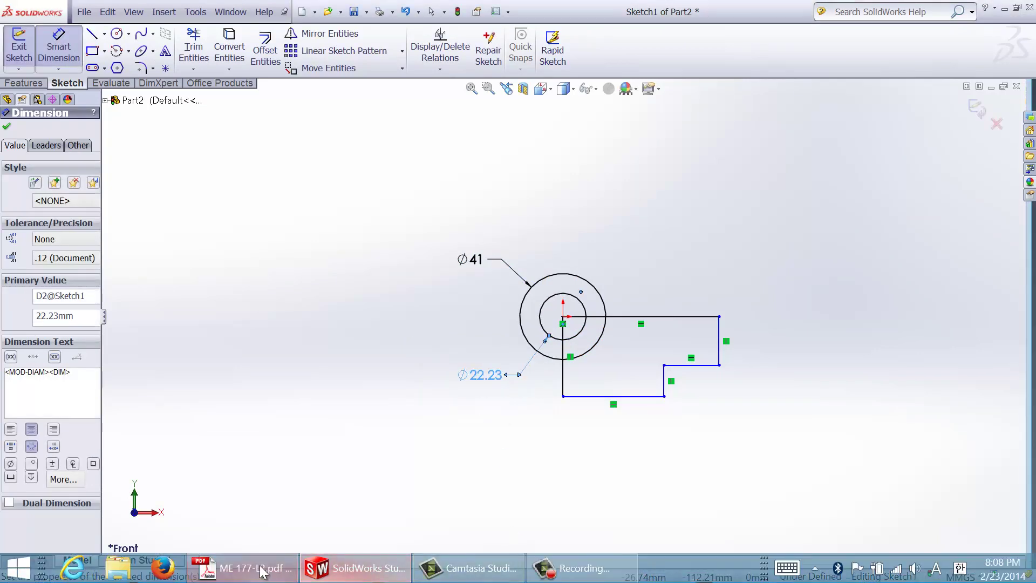
Consult the horizontal lengths in the ME 177-L3.pdf drawing and dimension the profile's top line to 76 mm in SolidWorks.
click(259, 569)
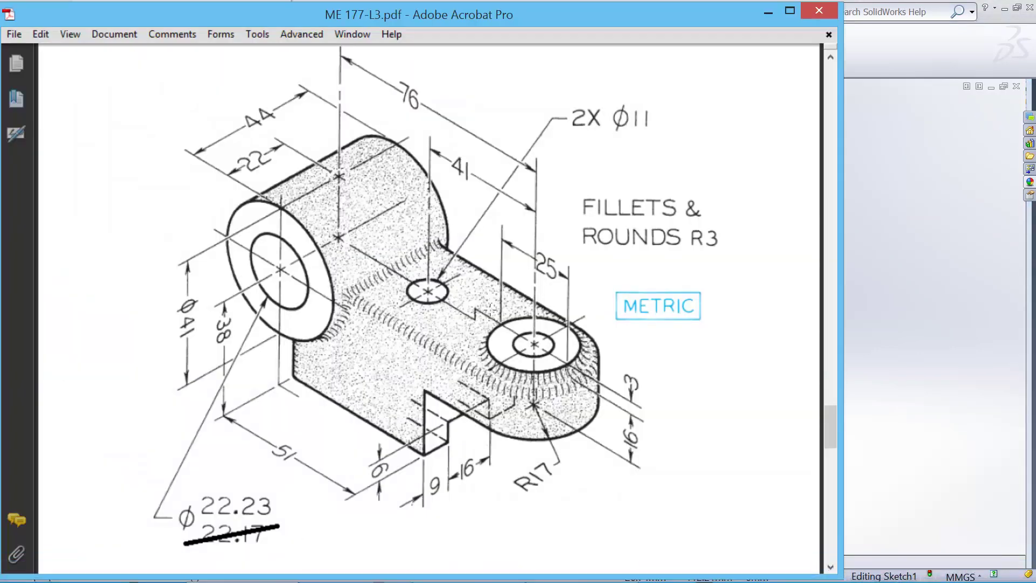
drag(398, 76, 435, 113)
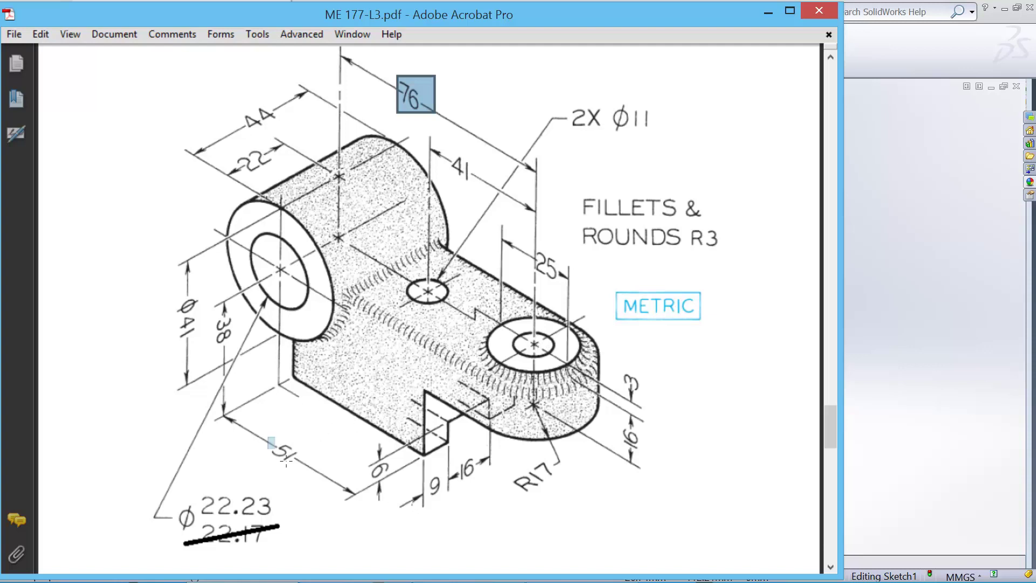
drag(288, 463, 307, 478)
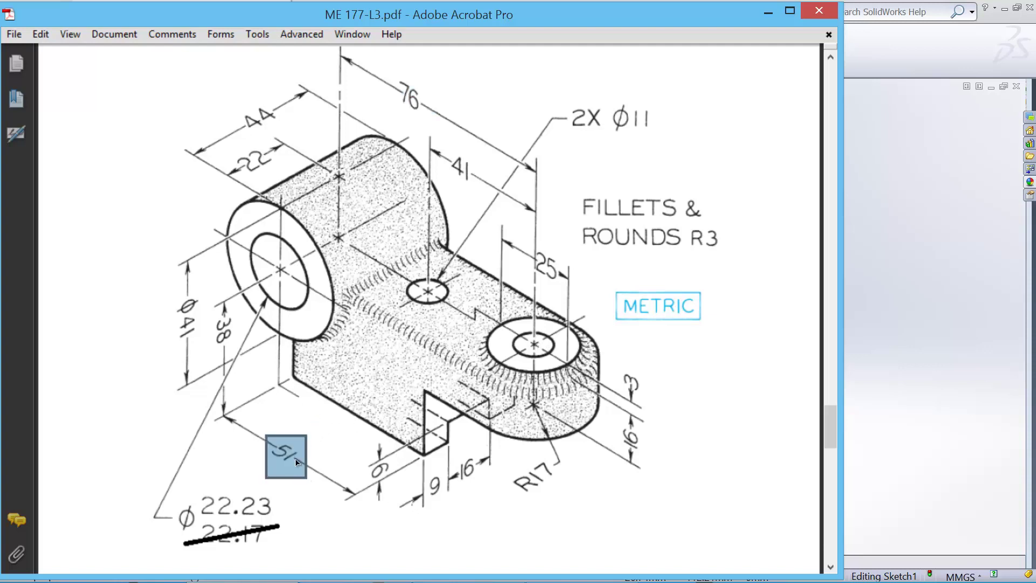
click(911, 48)
click(657, 317)
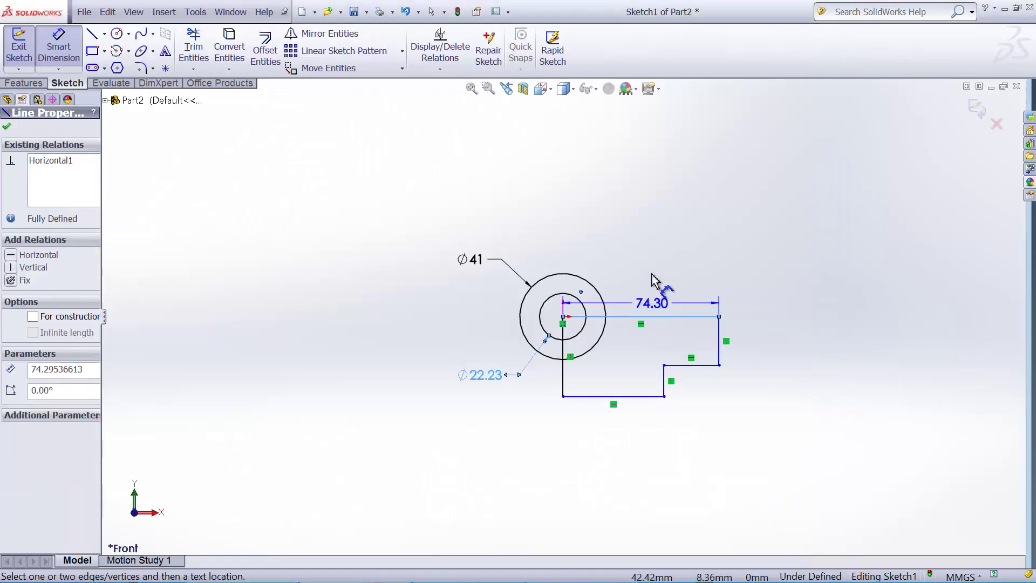
click(654, 254)
text(76)
key(Return)
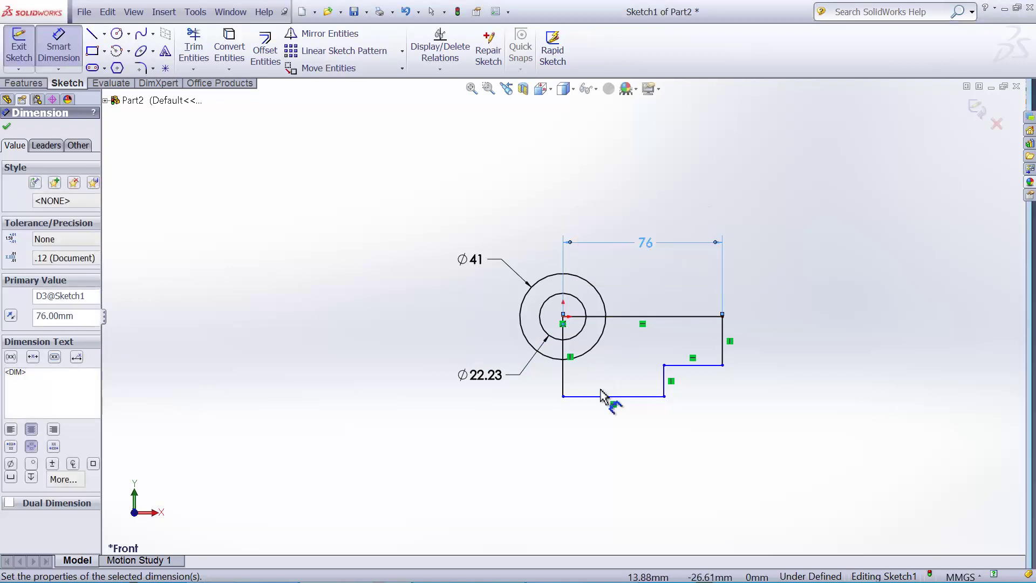
Dimension the profile's bottom horizontal line to 51 mm.
click(603, 399)
click(617, 434)
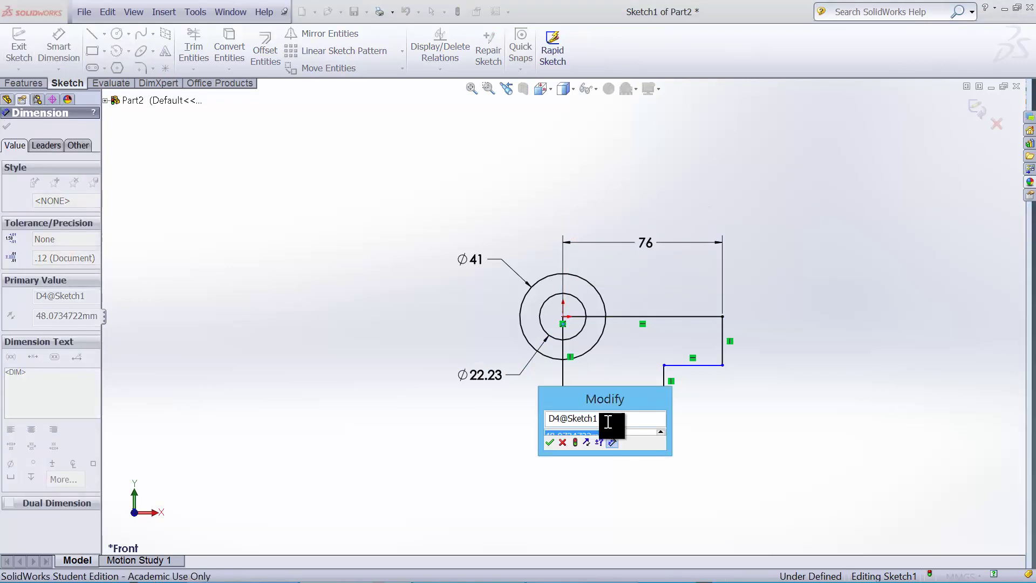
text(51)
key(Return)
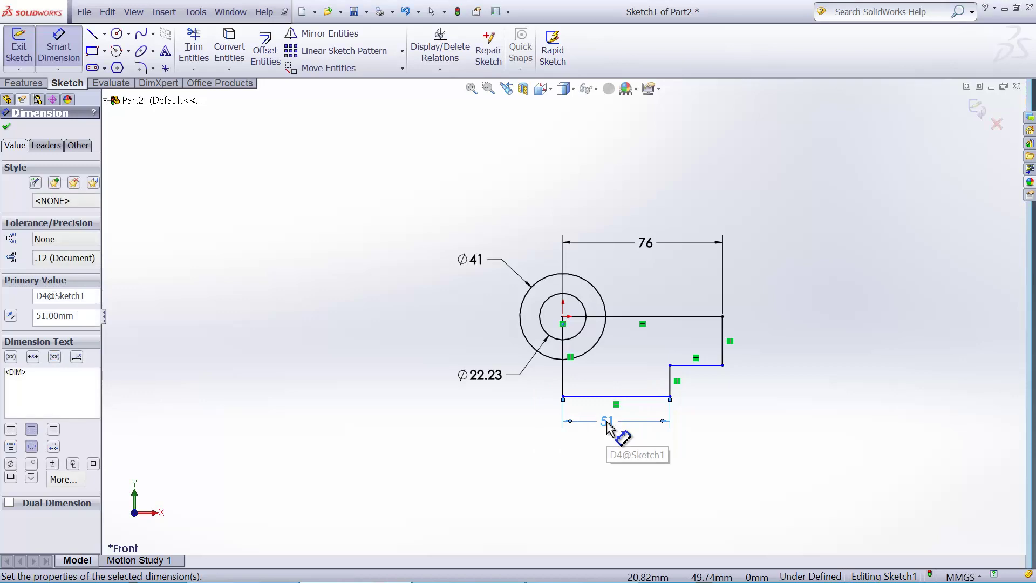
Consult the vertical height in the ME 177-L3.pdf drawing and dimension the profile's left vertical line to 38 mm in SolidWorks.
mouse_move(443, 566)
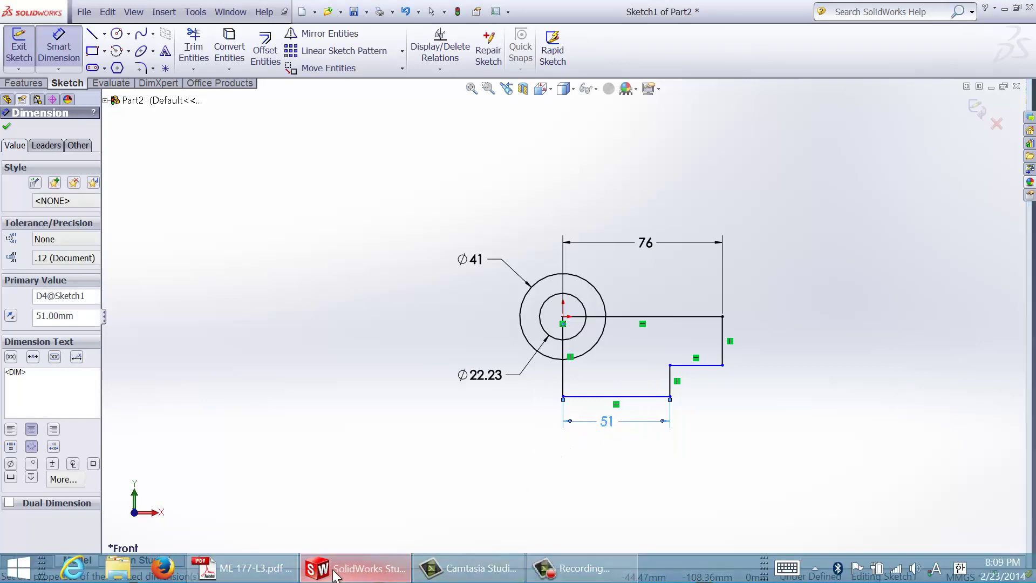
click(335, 572)
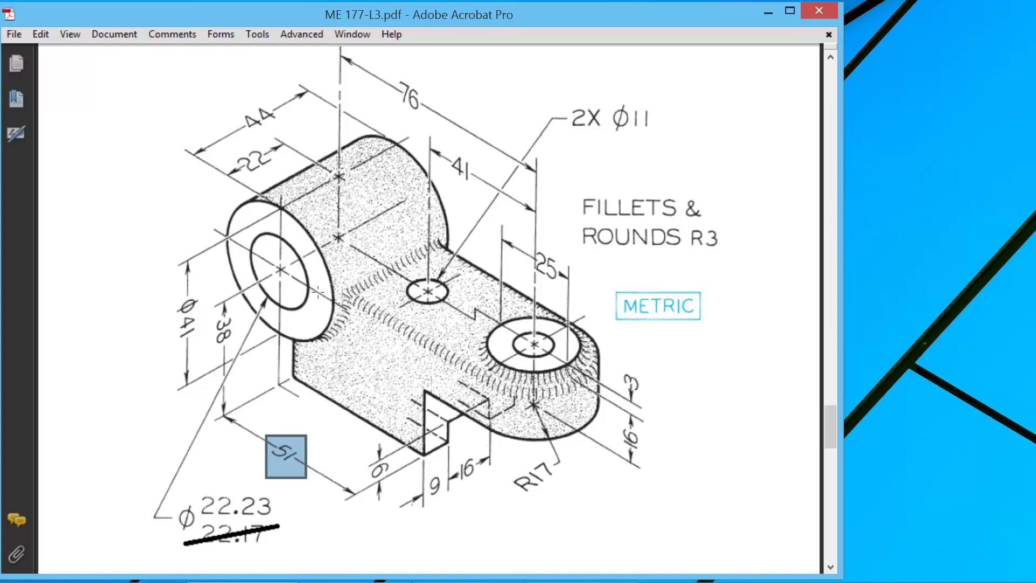
drag(293, 275, 294, 282)
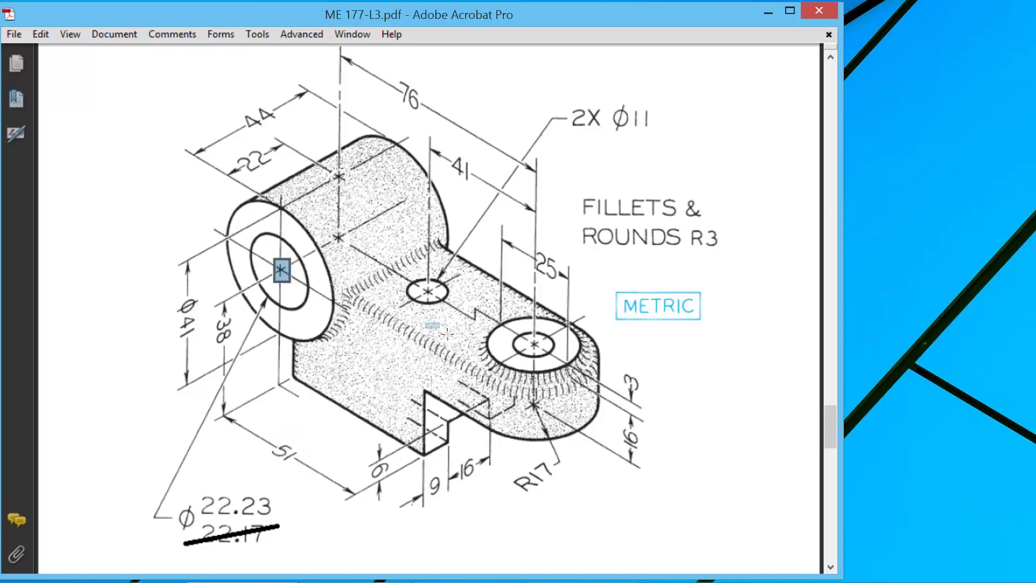
drag(452, 336, 457, 335)
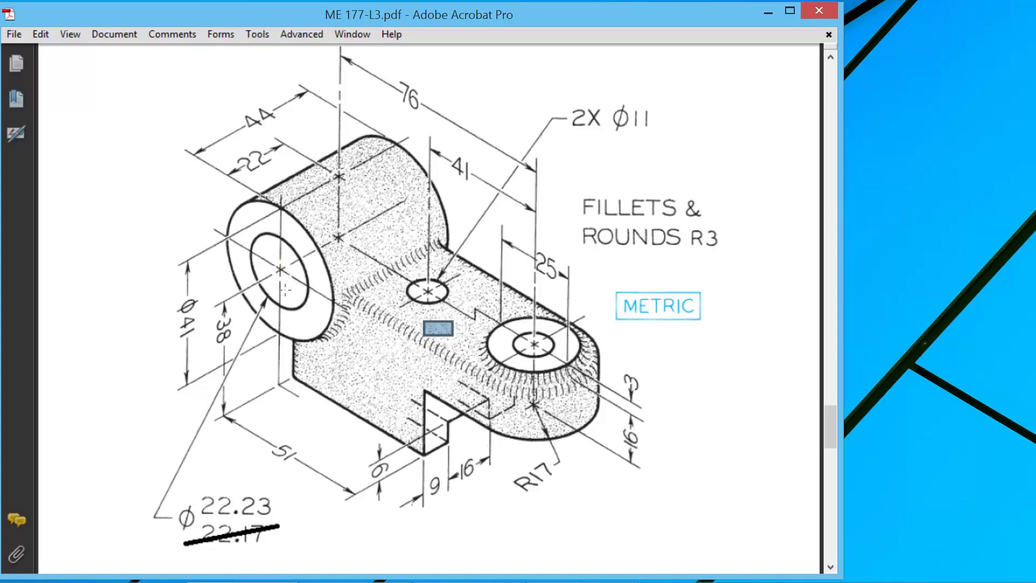
drag(242, 351, 235, 355)
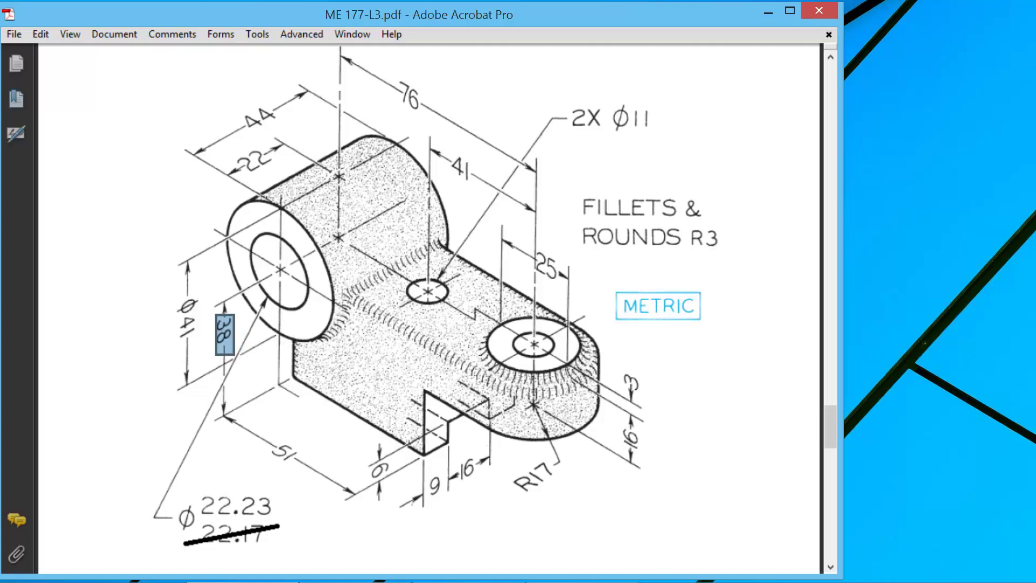
click(345, 575)
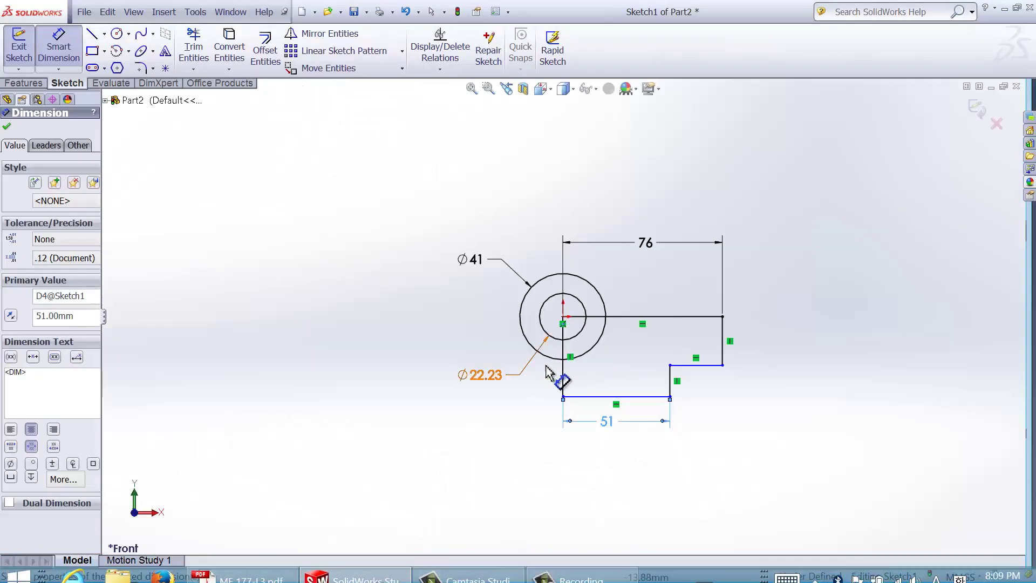
click(563, 381)
click(423, 359)
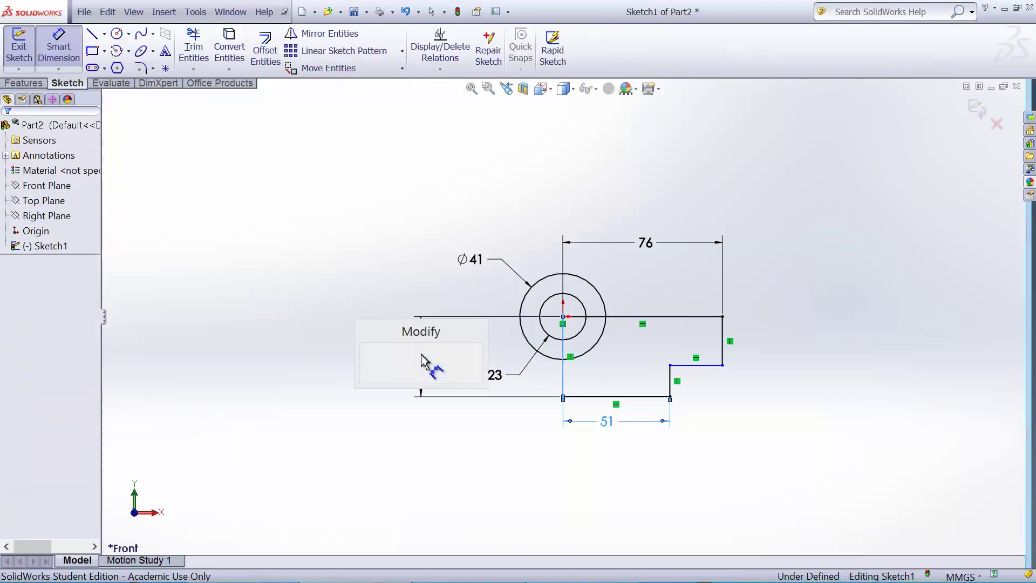
text(38)
key(Return)
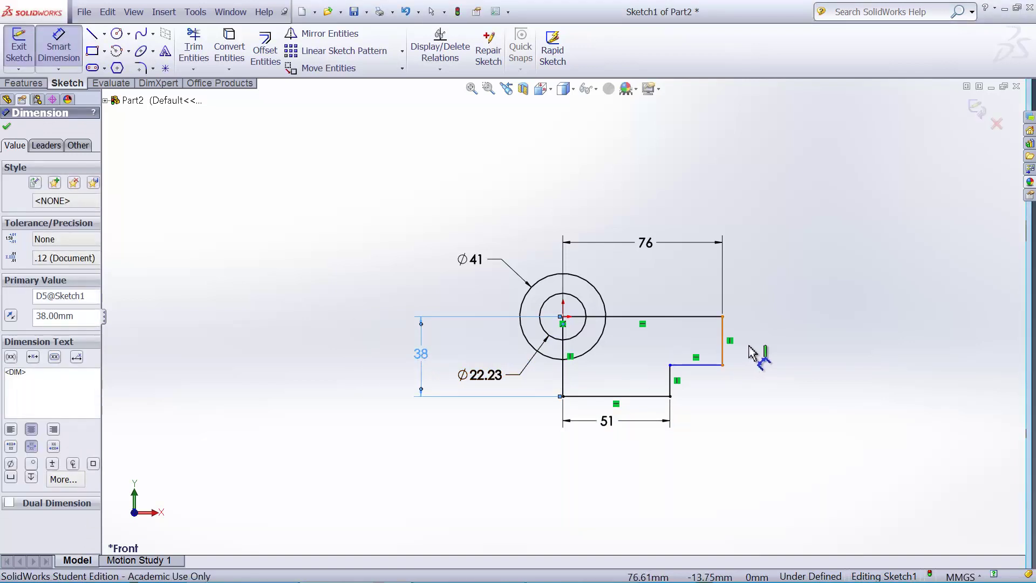
Dimension the profile's right vertical line to 16 mm, consulting the end thickness in the ME 177-L3.pdf drawing.
click(723, 348)
click(756, 349)
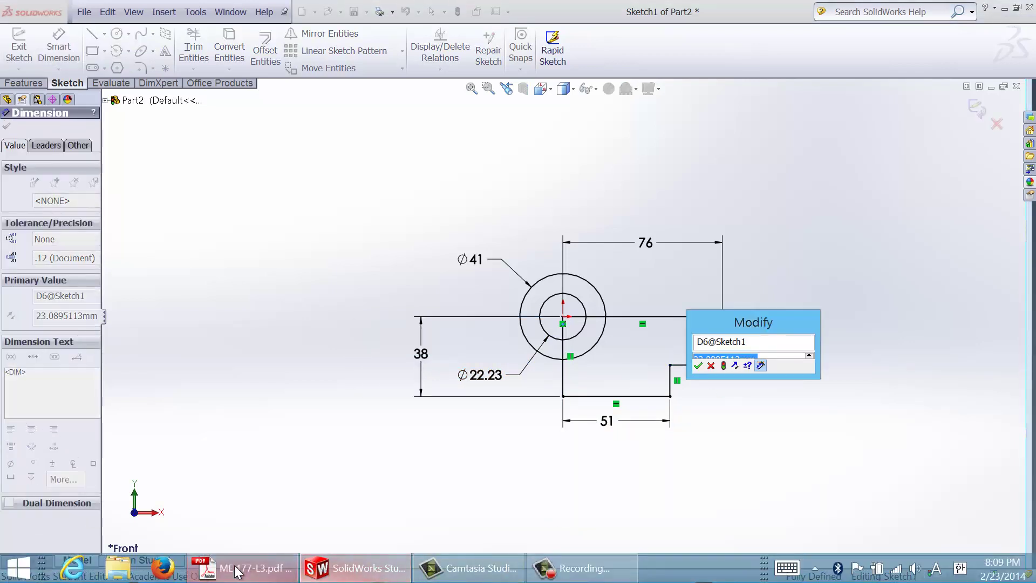
click(237, 569)
drag(620, 415, 669, 468)
click(927, 121)
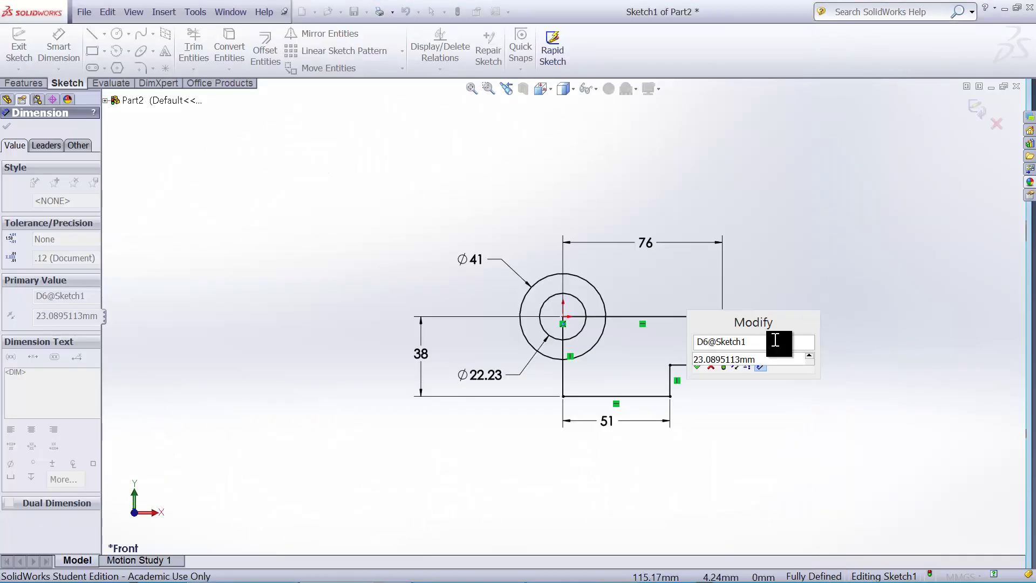
text(16)
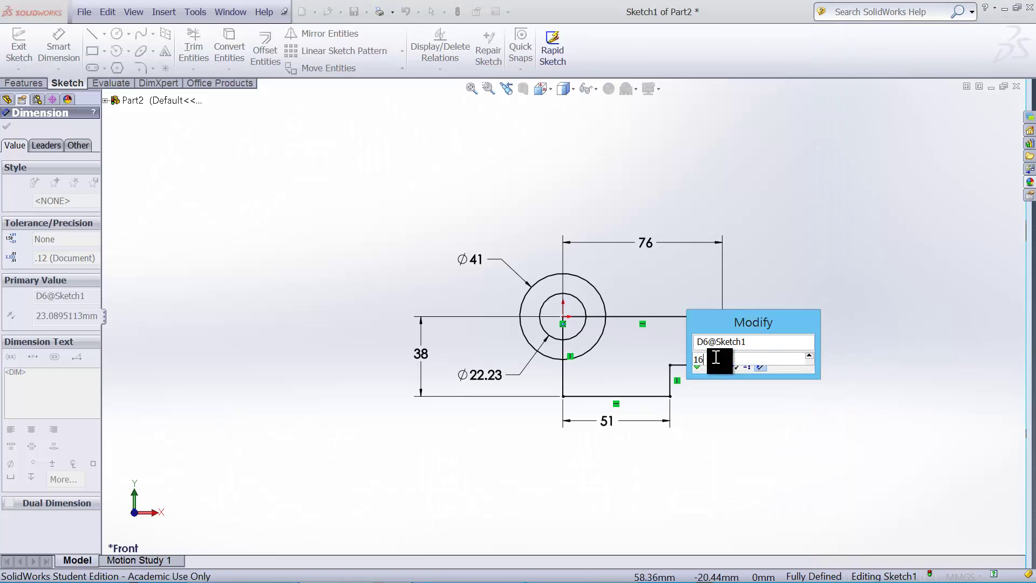
key(Return)
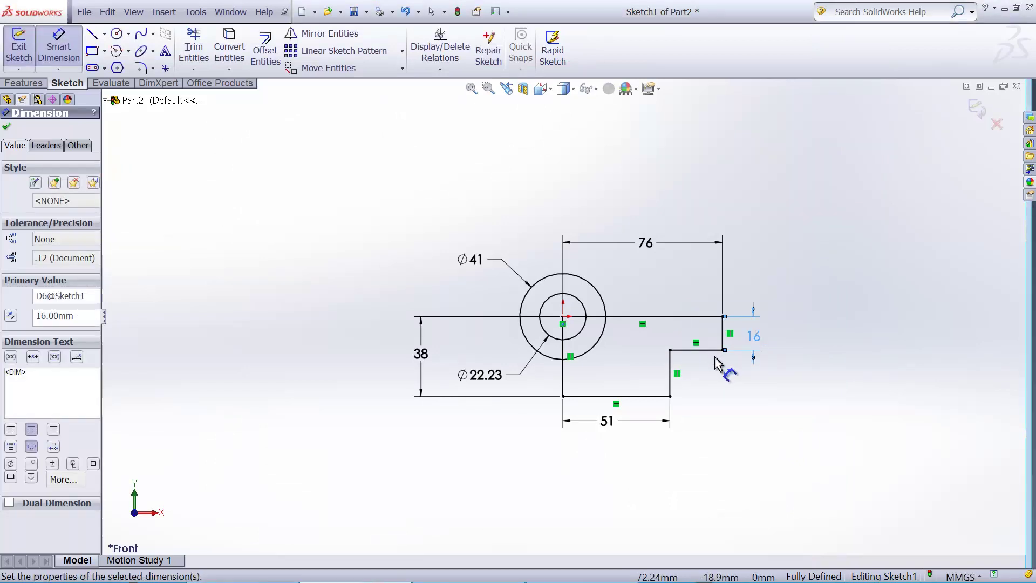
click(819, 328)
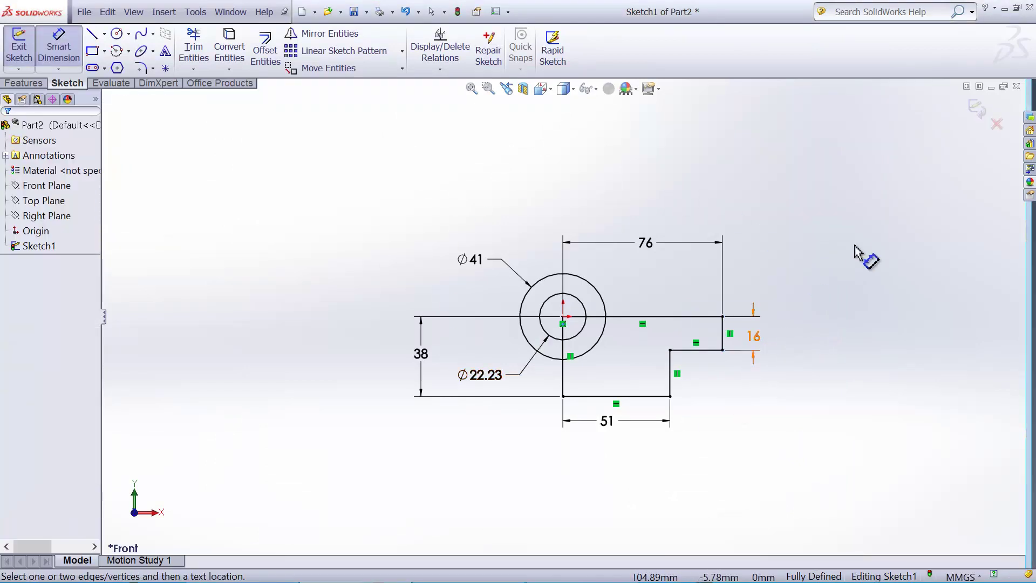
Finish the profile sketch into a Boss-Extrude and remove the whole sketch from its selected contours.
click(976, 113)
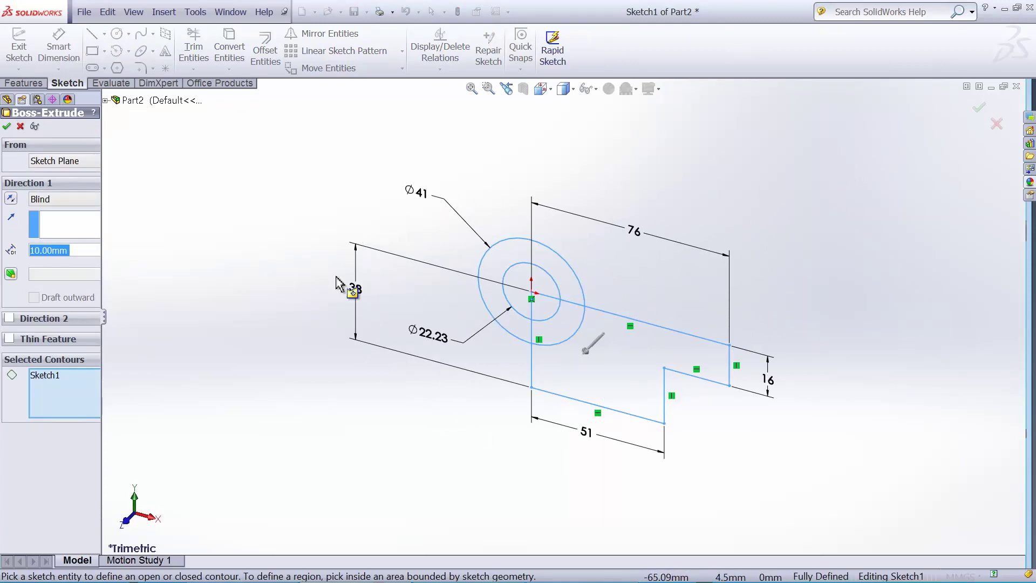
click(53, 374)
right_click(53, 374)
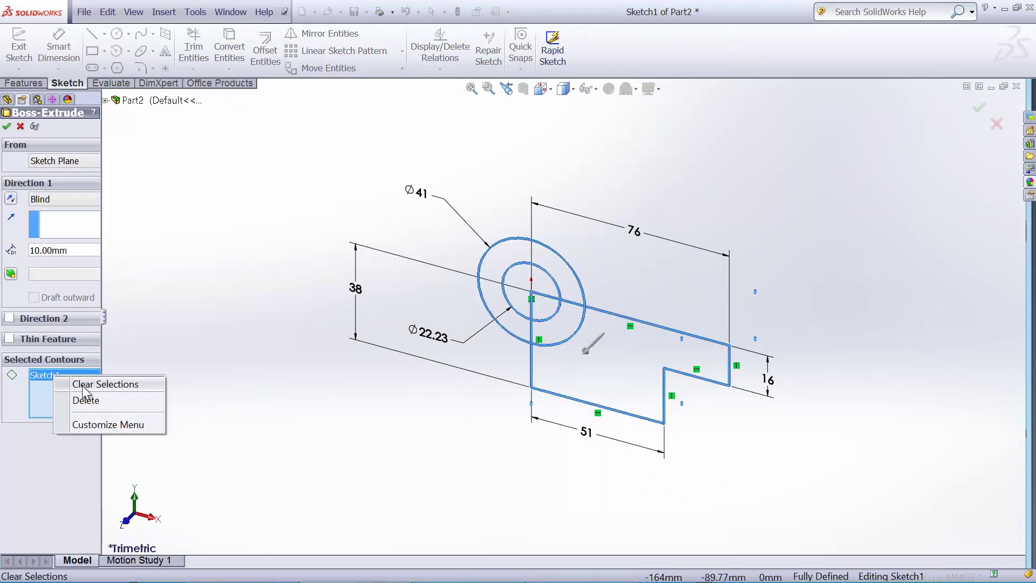
key(Escape)
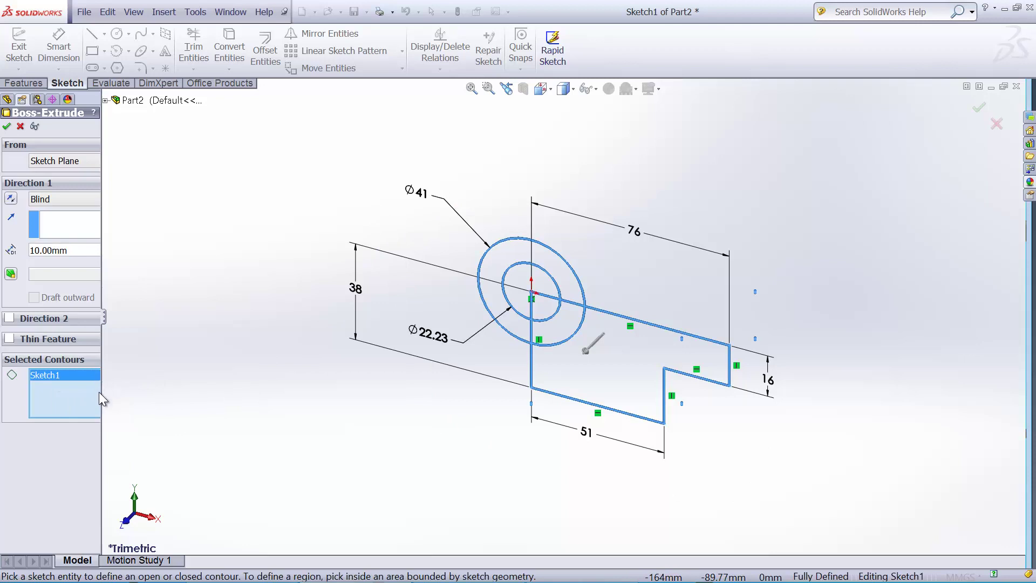
key(Delete)
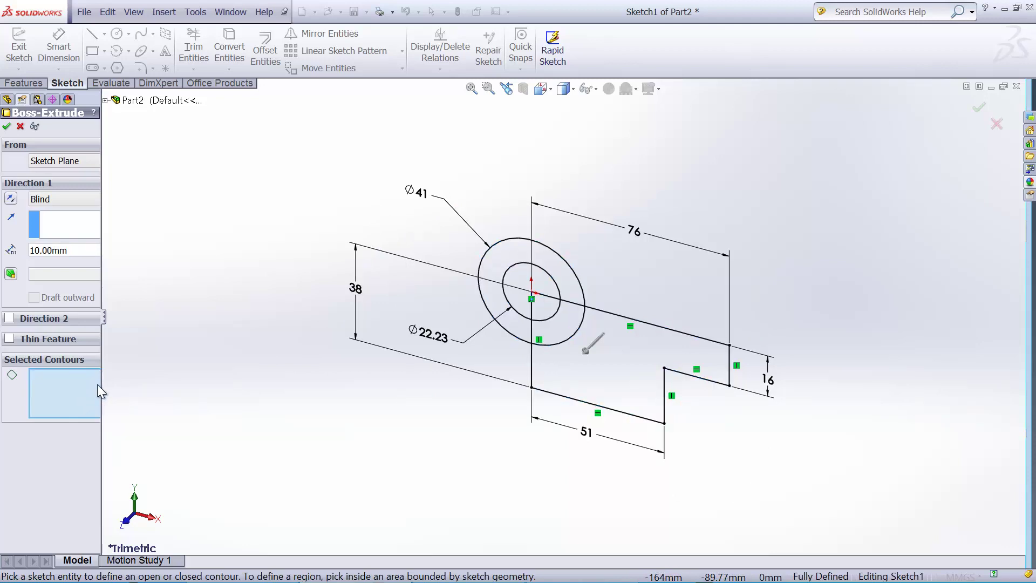
drag(101, 386, 204, 396)
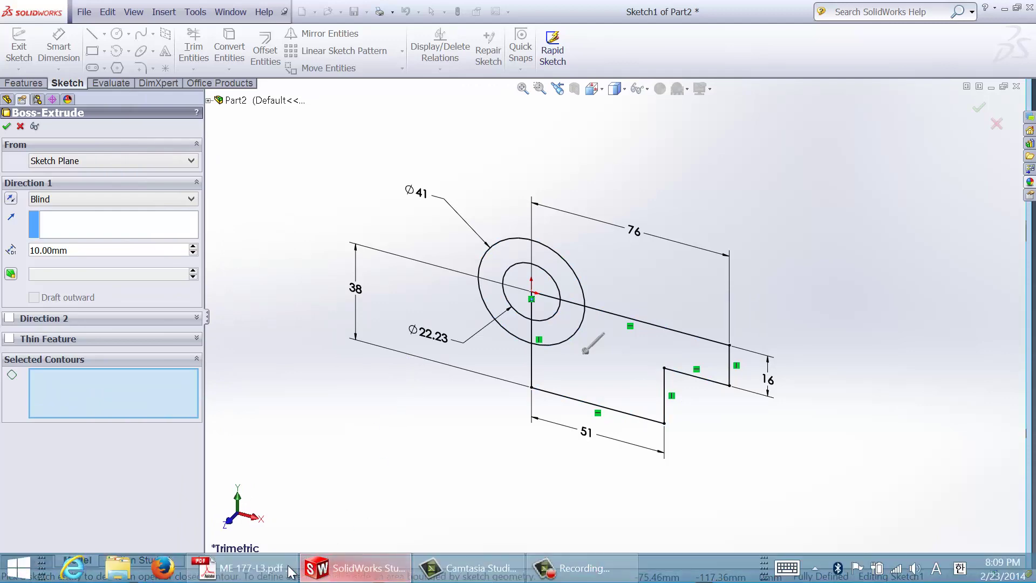
Consult the cylinder length in the ME 177-L3.pdf drawing and choose both ring regions between the circles as extrude contours in SolidWorks.
click(275, 568)
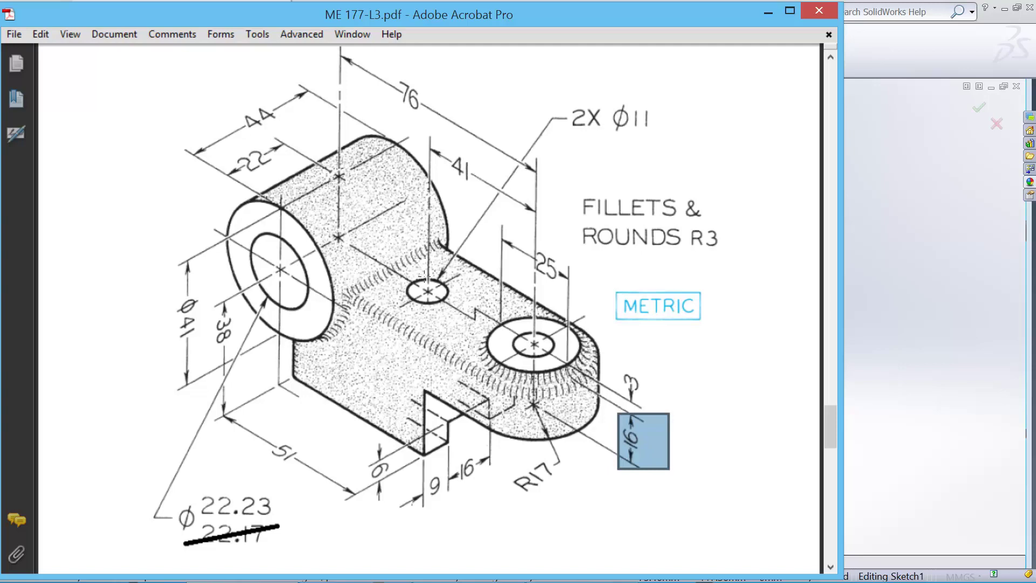
click(913, 49)
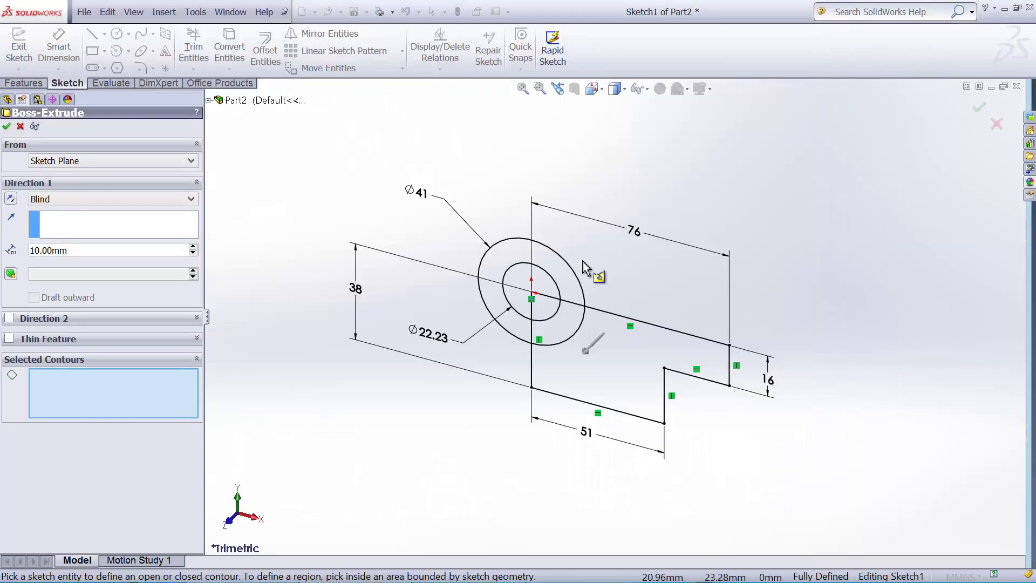
click(502, 261)
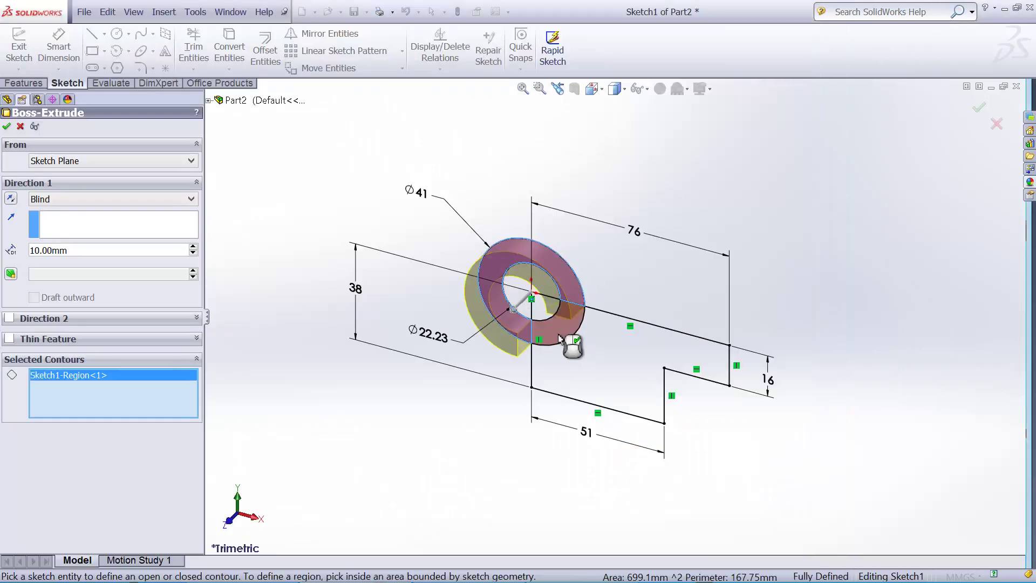
click(571, 346)
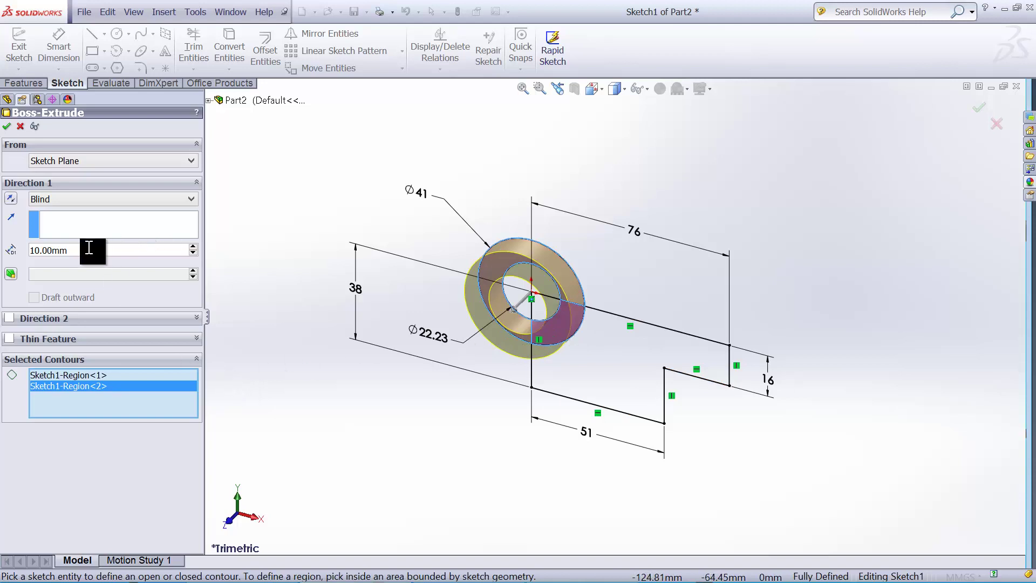
Extrude the ring regions 44 mm with the Mid Plane end condition.
double_click(71, 253)
text(44)
key(Return)
click(104, 198)
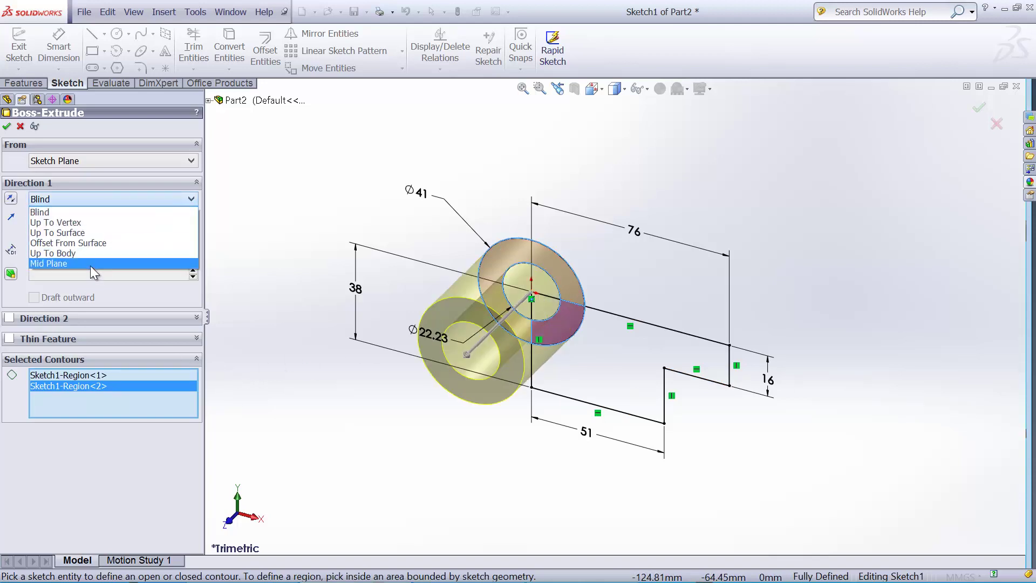
click(90, 263)
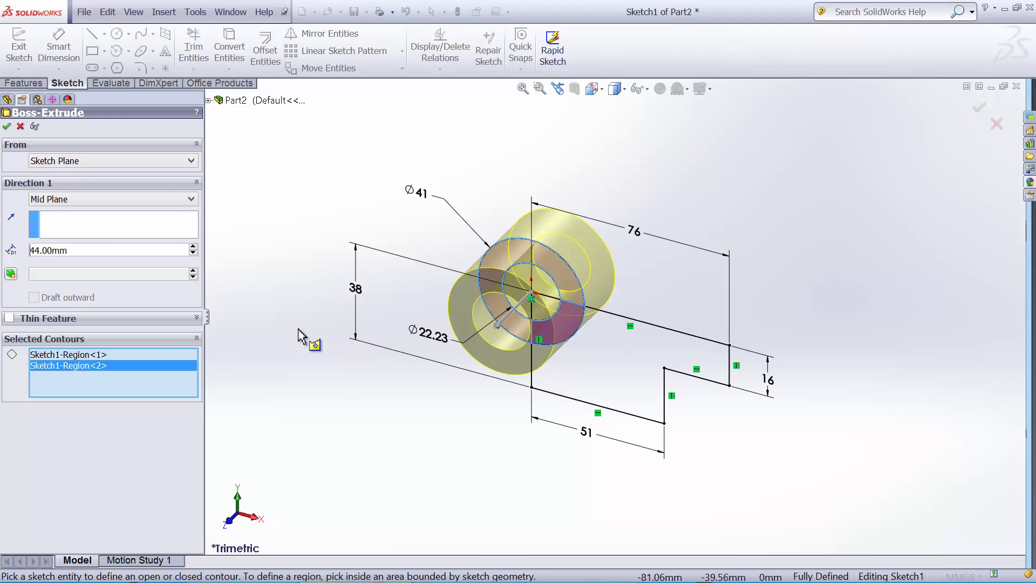
click(6, 127)
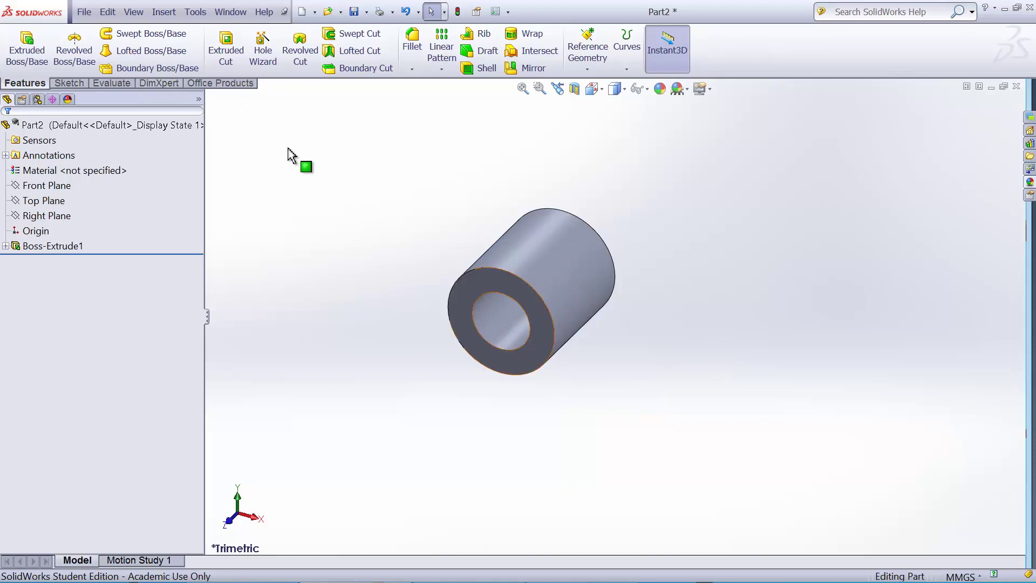
Start a second Boss-Extrude from Sketch1, using only the stepped region outside the outer circle as its contour.
click(48, 62)
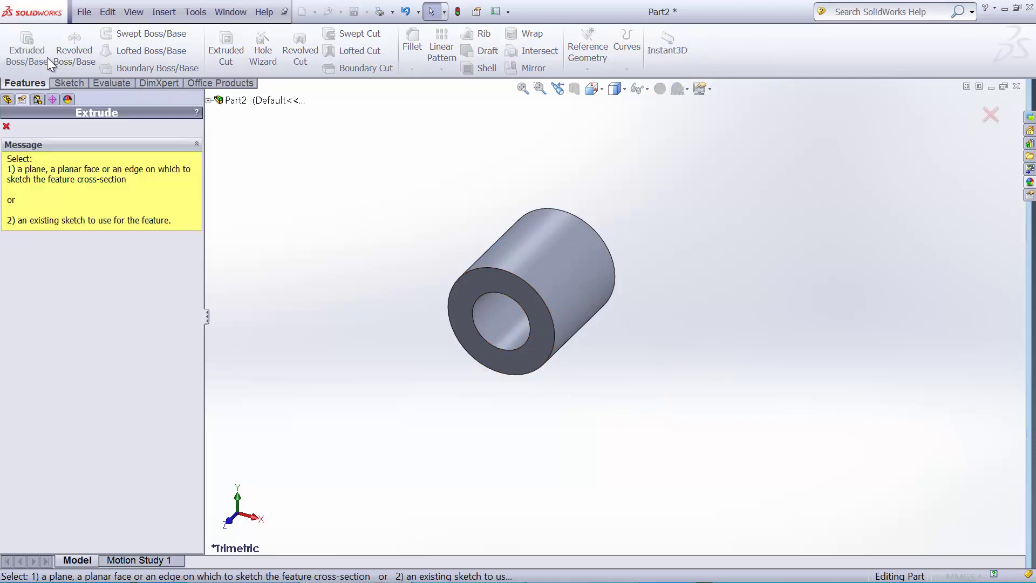
click(208, 101)
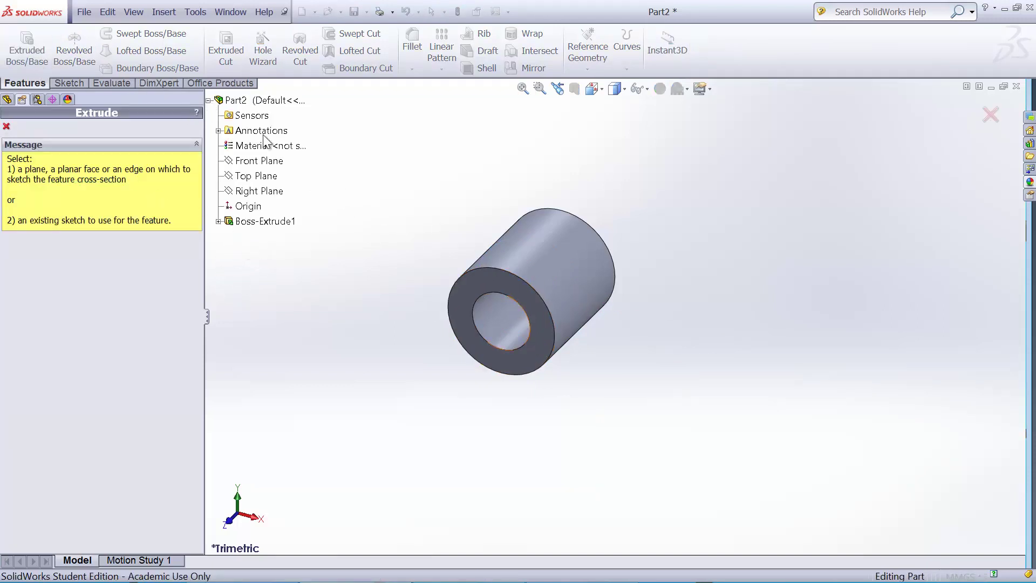
click(219, 221)
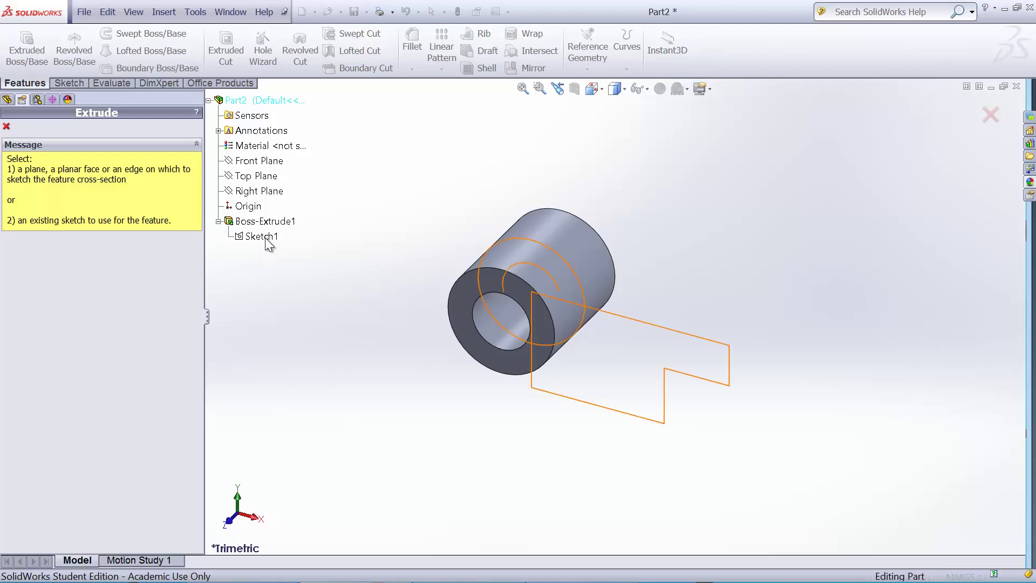
click(266, 239)
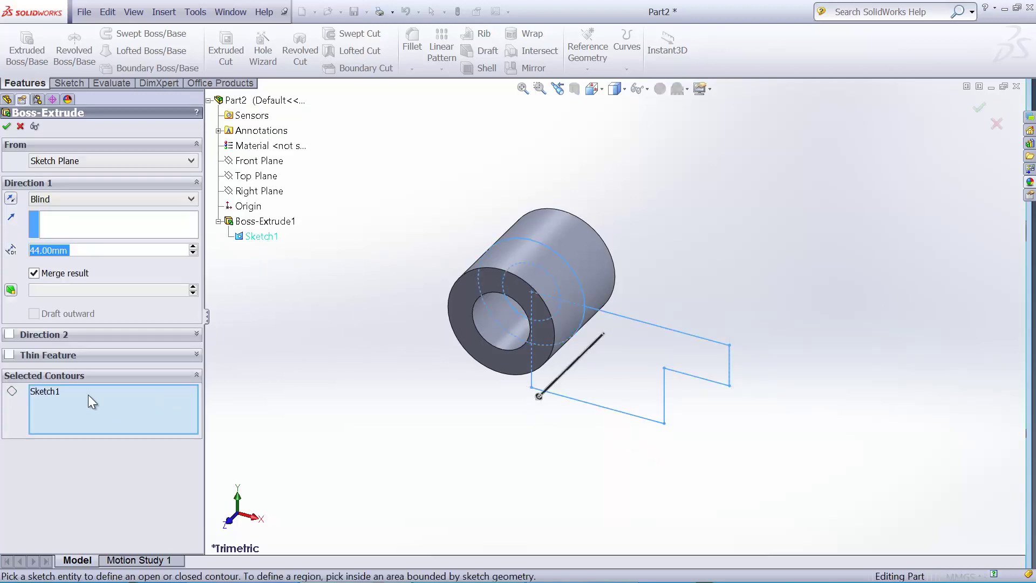
right_click(88, 394)
click(126, 404)
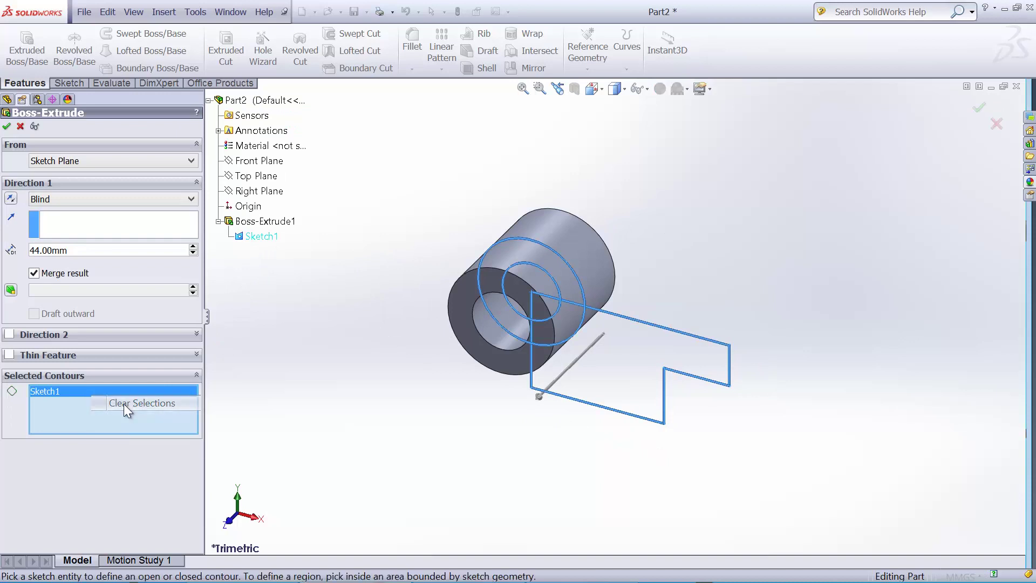
click(631, 373)
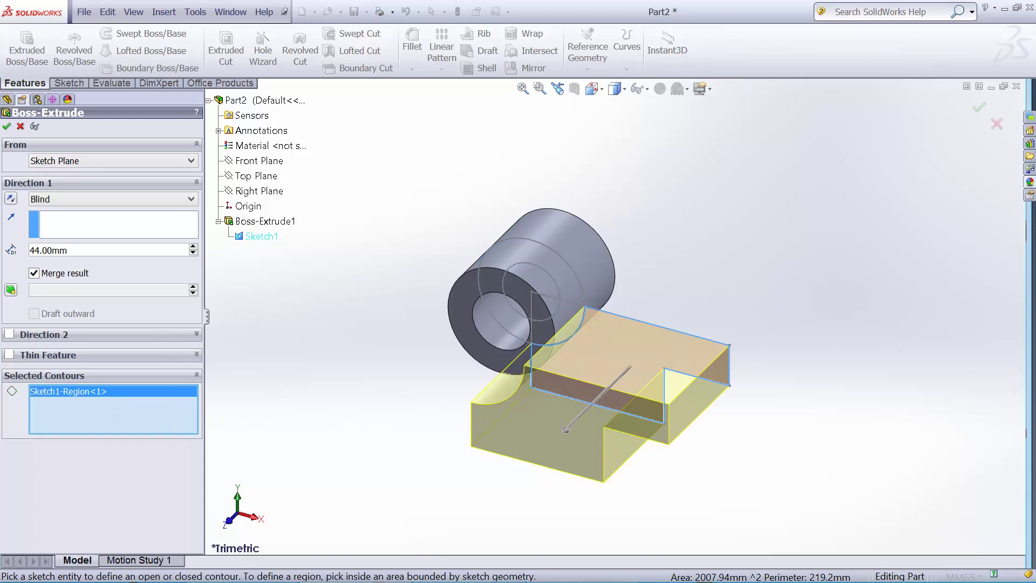
Consult the end radius in the ME 177-L3.pdf drawing and set the base extrusion depth in SolidWorks to 17*2 mm.
click(240, 576)
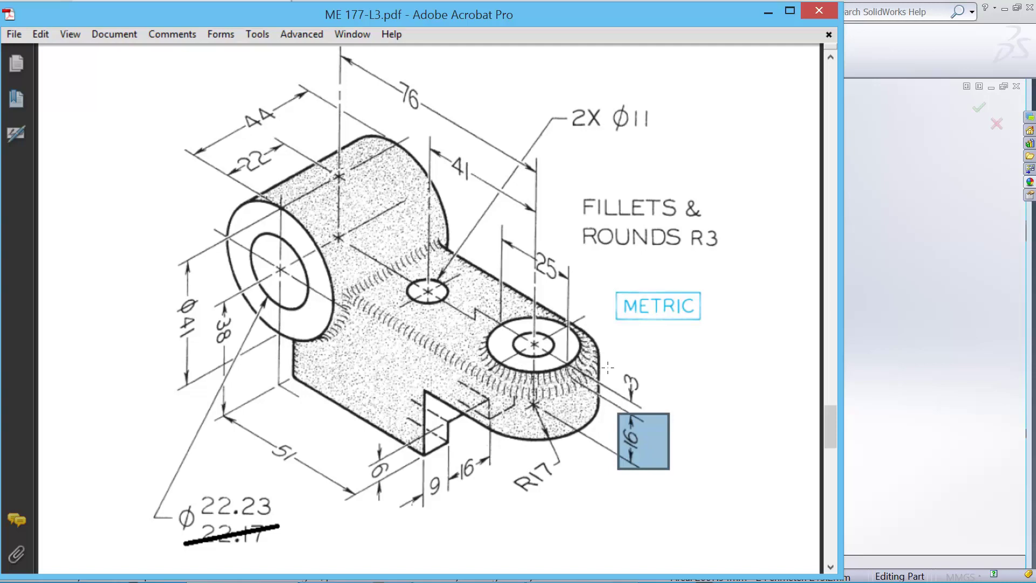
click(885, 55)
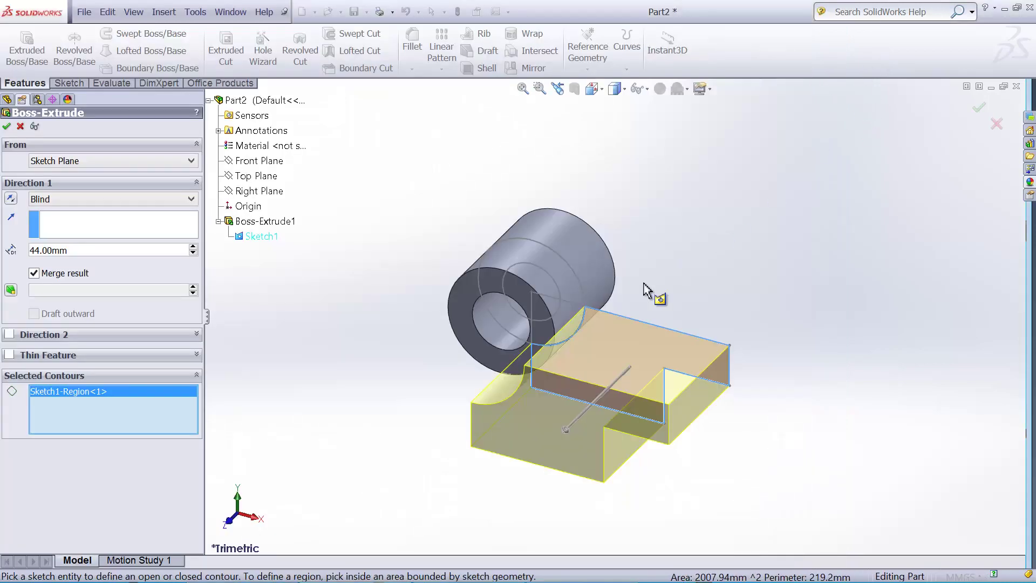
drag(86, 247, 31, 244)
text(=7*)
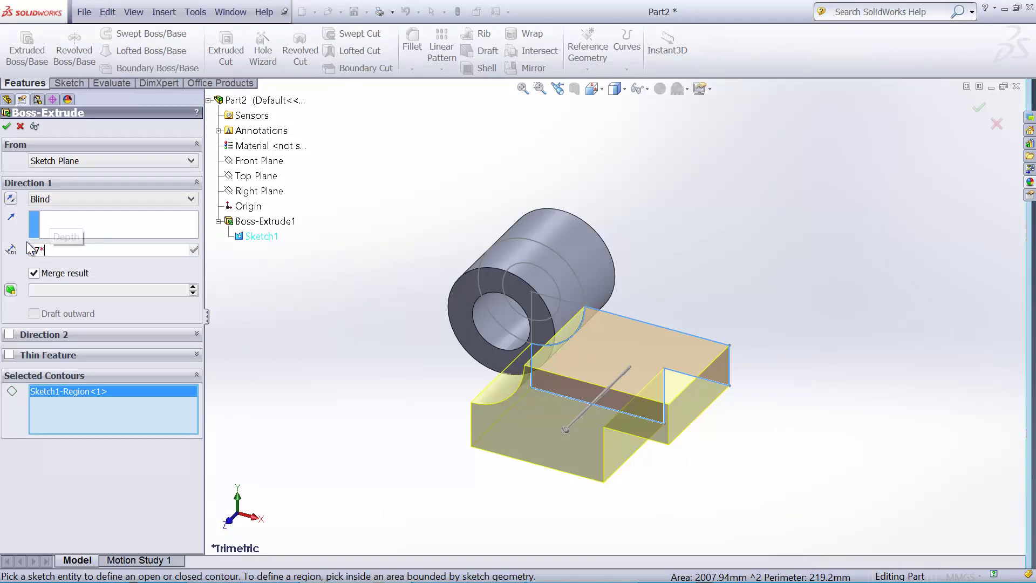
text(2)
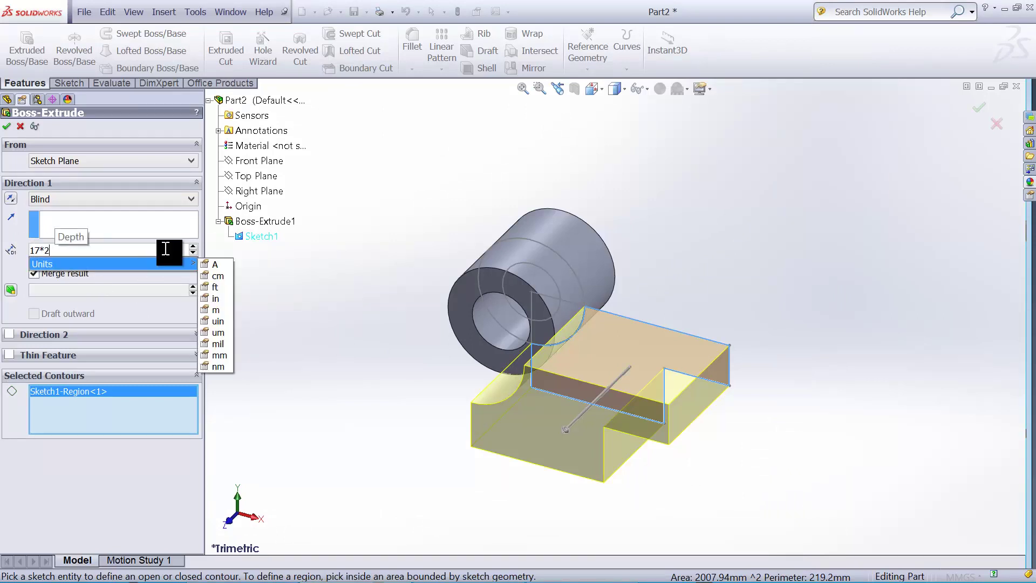
key(Return)
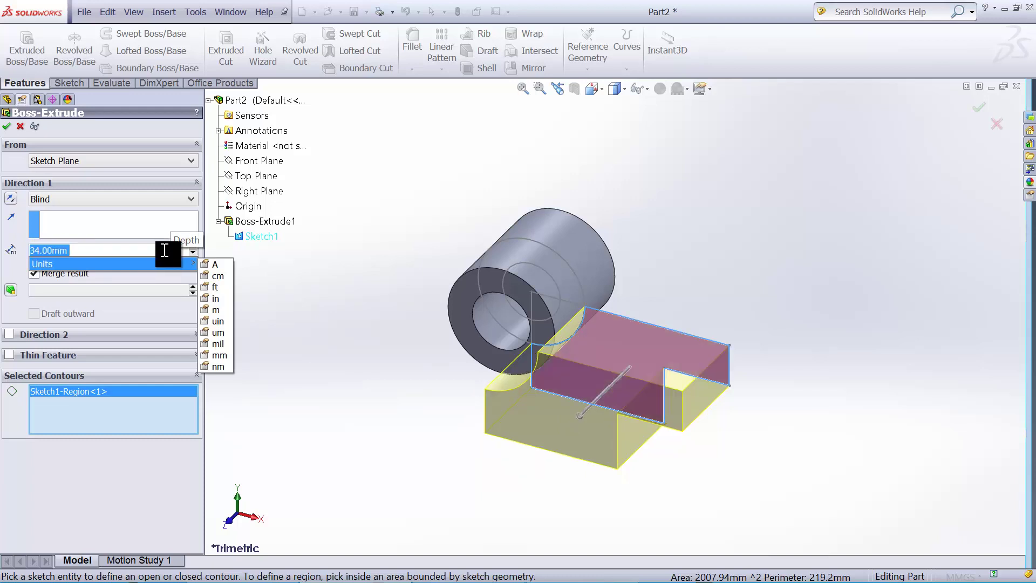
Apply the Mid Plane end condition to the stepped base's extrusion and accept the feature.
click(101, 193)
click(102, 198)
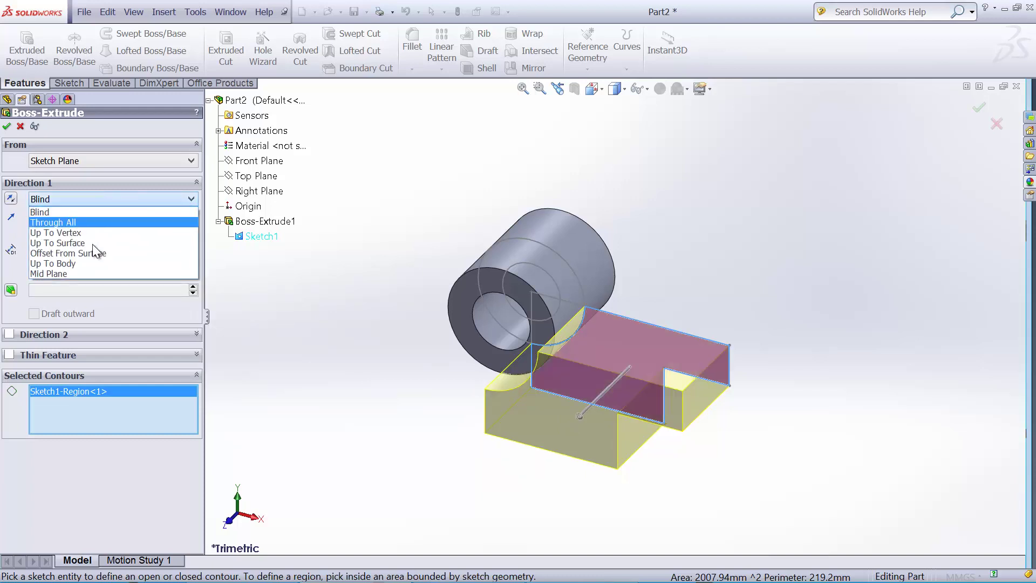
click(75, 276)
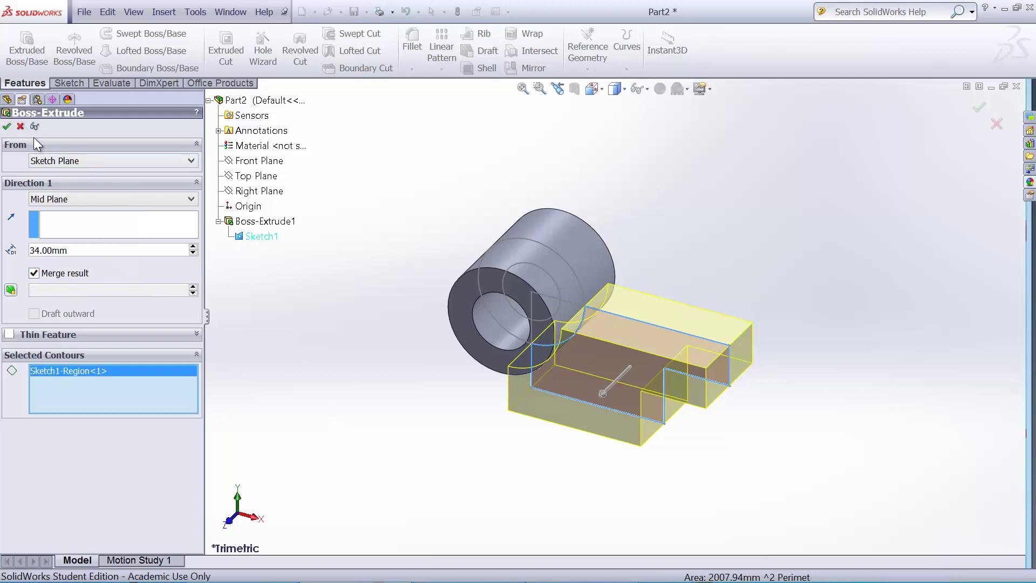
click(7, 126)
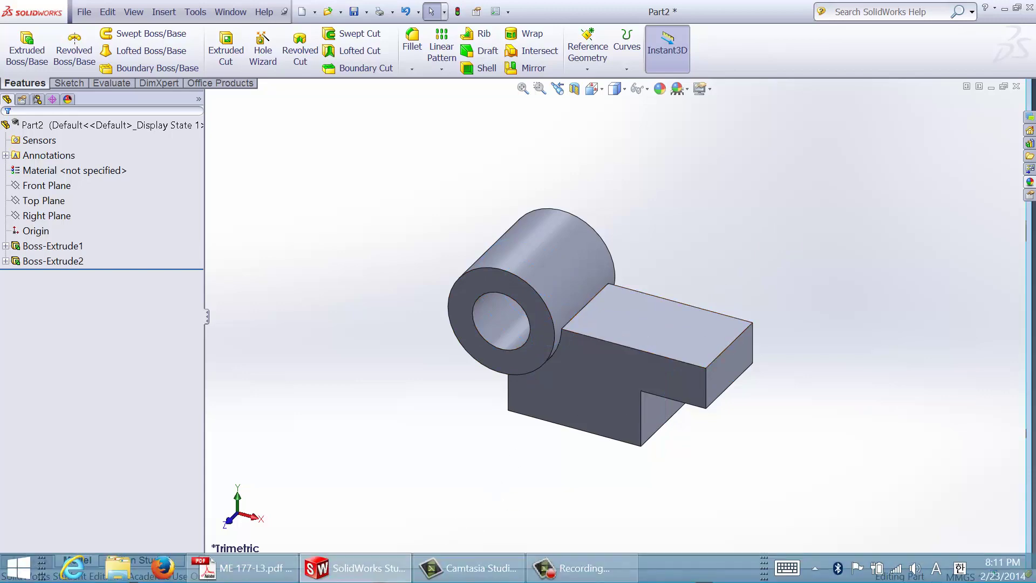
Check the arm's end in the ME 177-L3.pdf drawing and start a Boss-Extrude sketch on the arm's top face in SolidWorks, viewed Normal To.
click(258, 571)
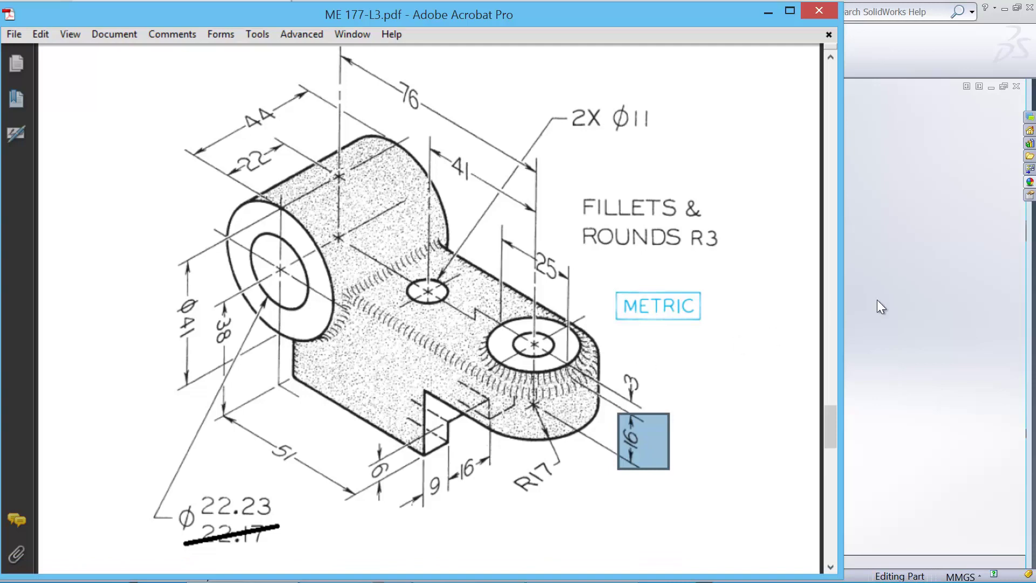
click(912, 294)
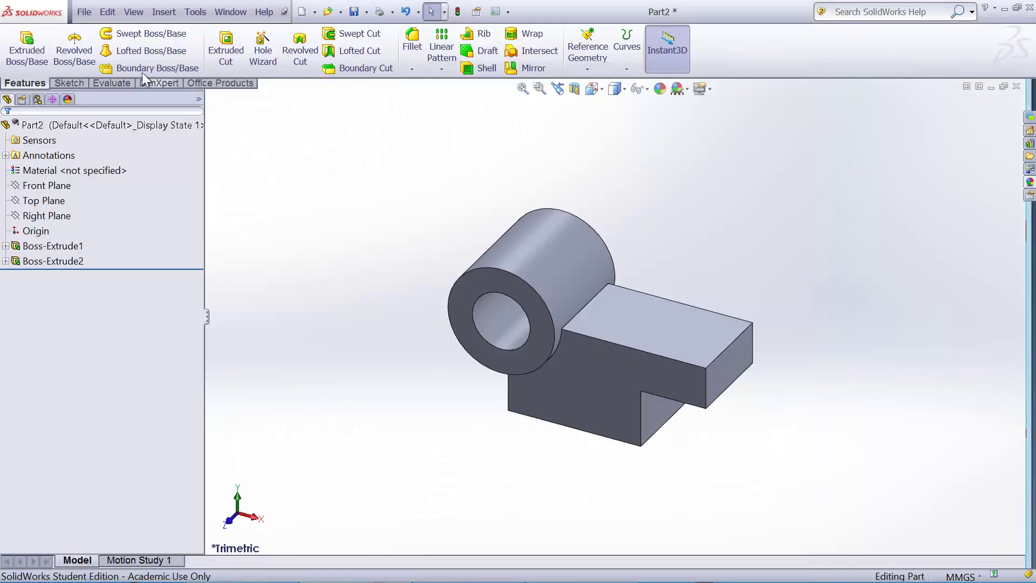
click(27, 59)
click(711, 344)
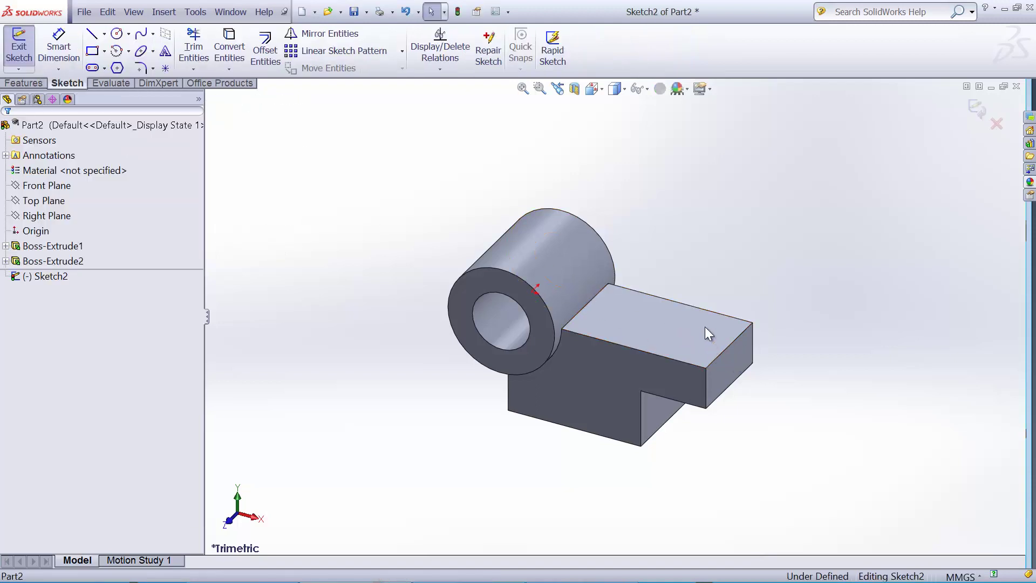
key(space)
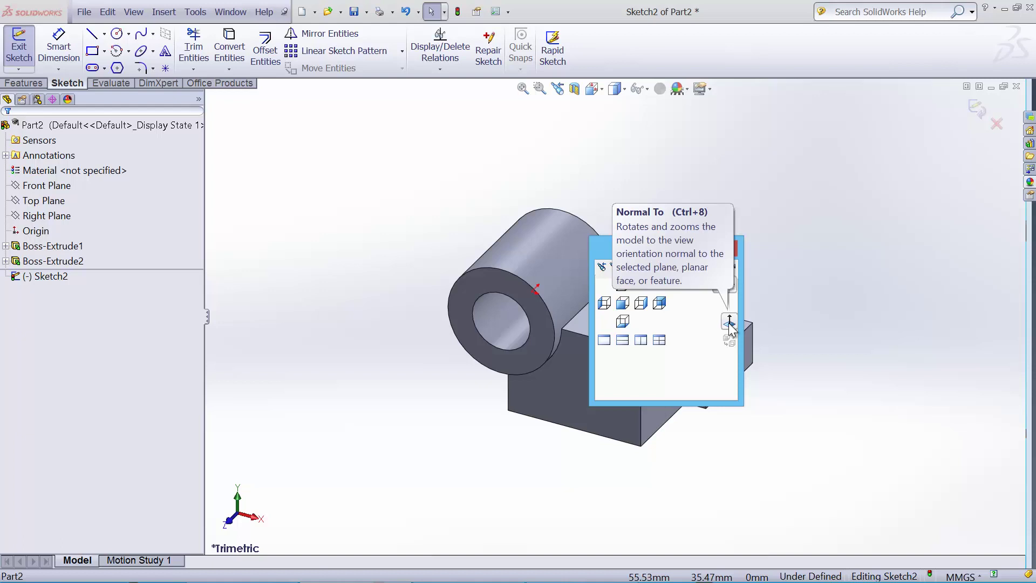
click(729, 322)
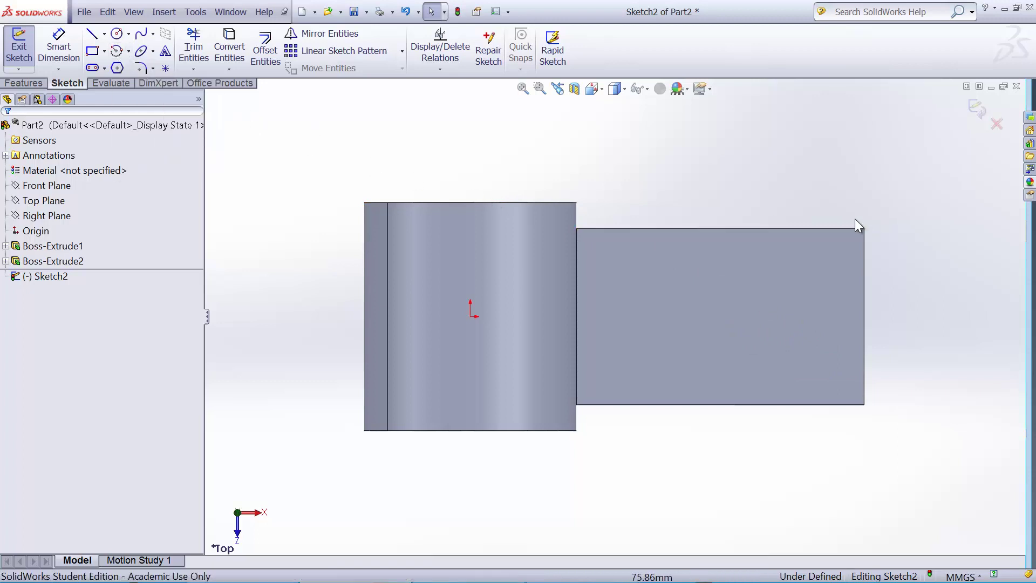
Sketch a 17 mm radius, 180° centerpoint arc centred on the arm's end edge, bulging outward between its two corners.
click(116, 52)
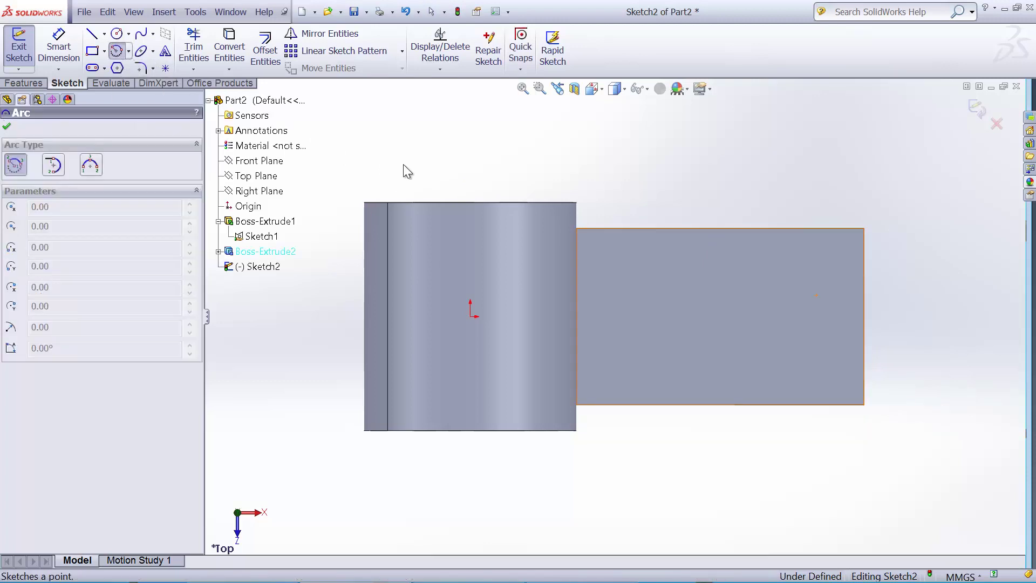
click(864, 317)
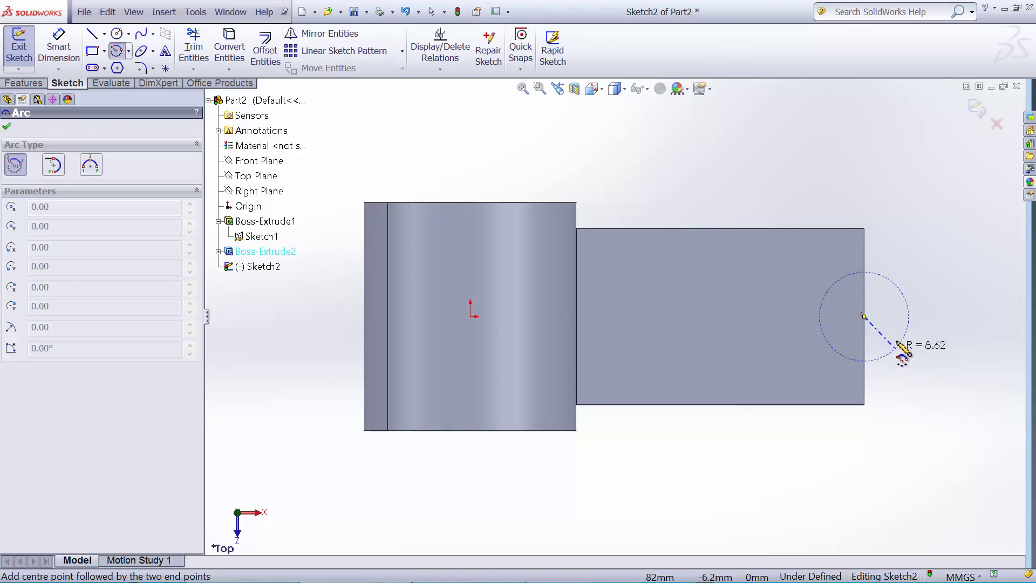
click(863, 229)
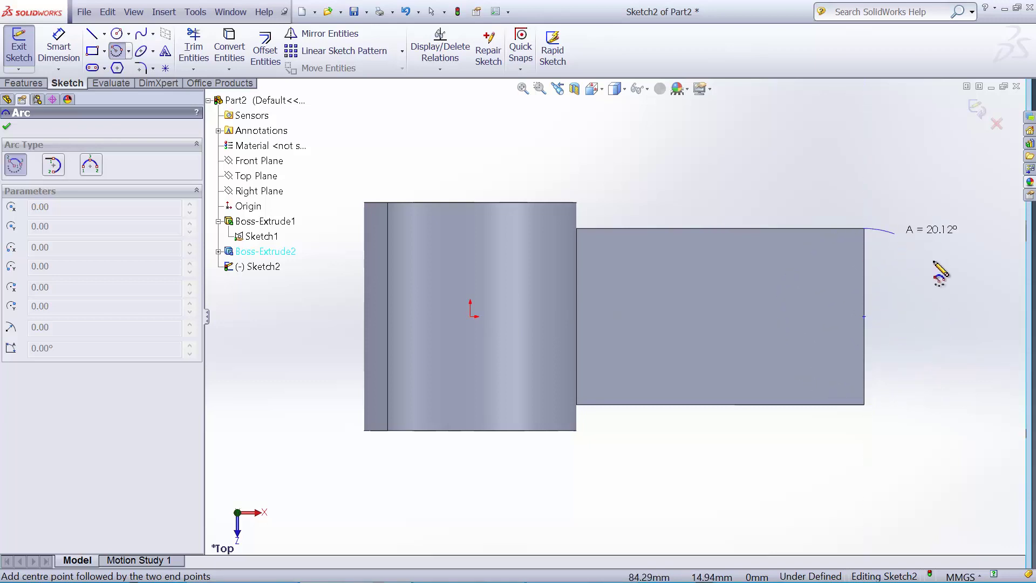
click(864, 405)
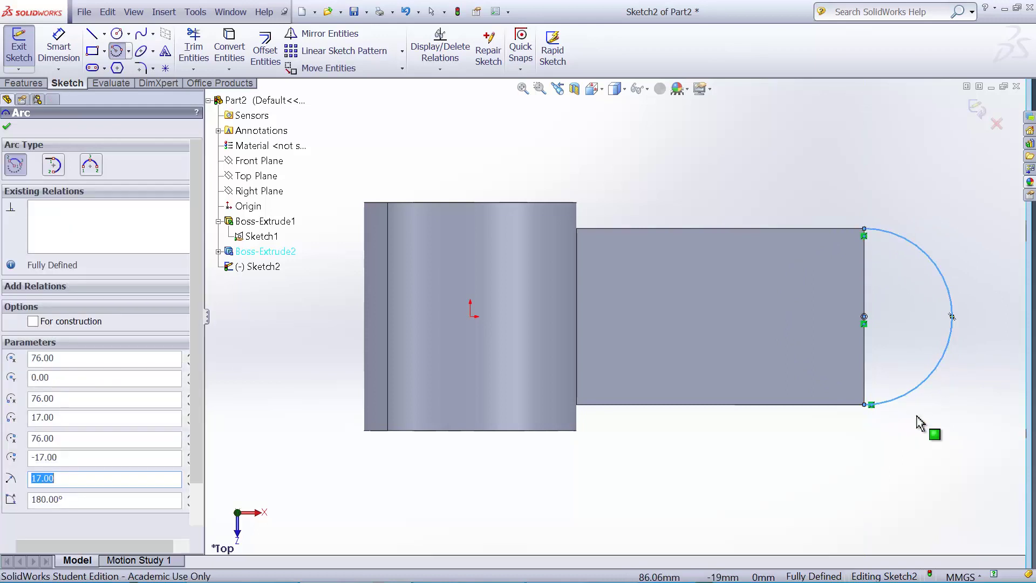
key(Escape)
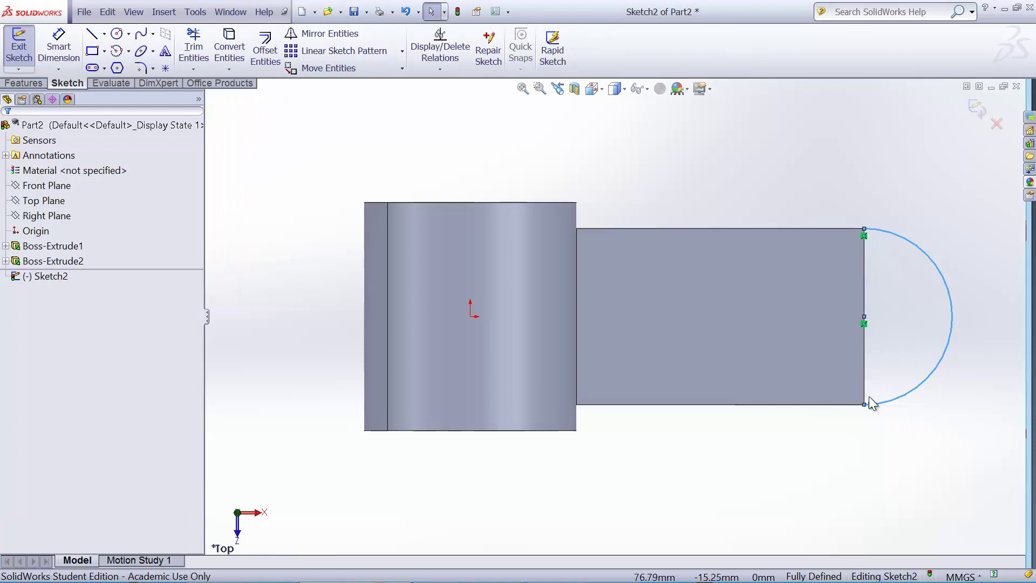
Close the half-round profile with a 34 mm vertical line joining the arc's two endpoints.
click(91, 34)
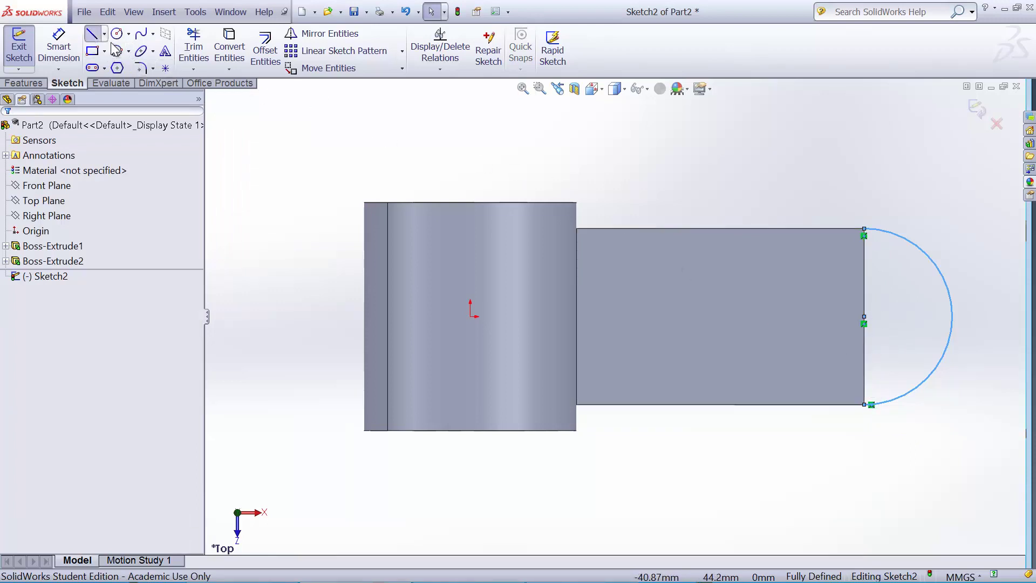
click(864, 230)
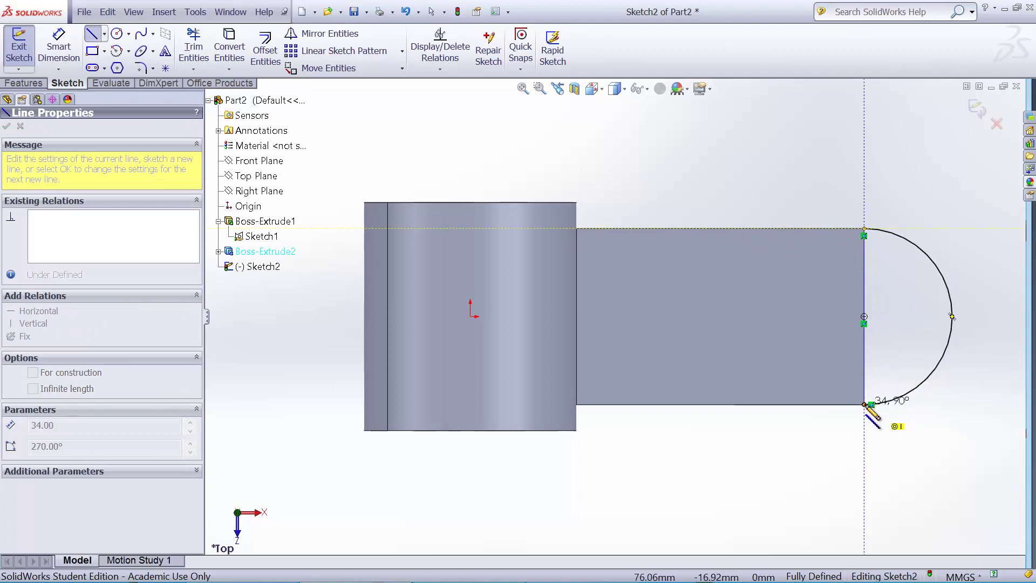
click(865, 405)
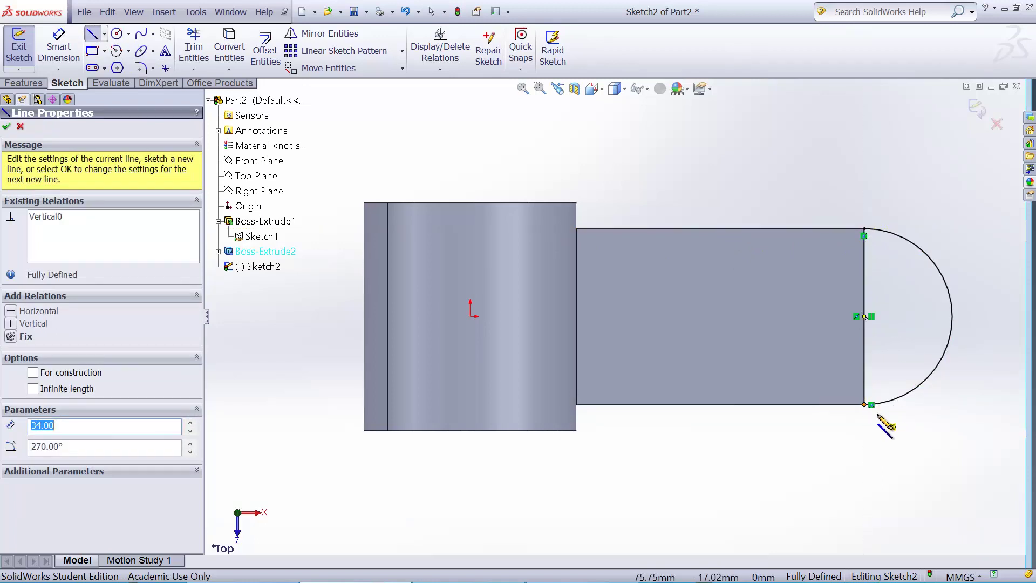
key(Escape)
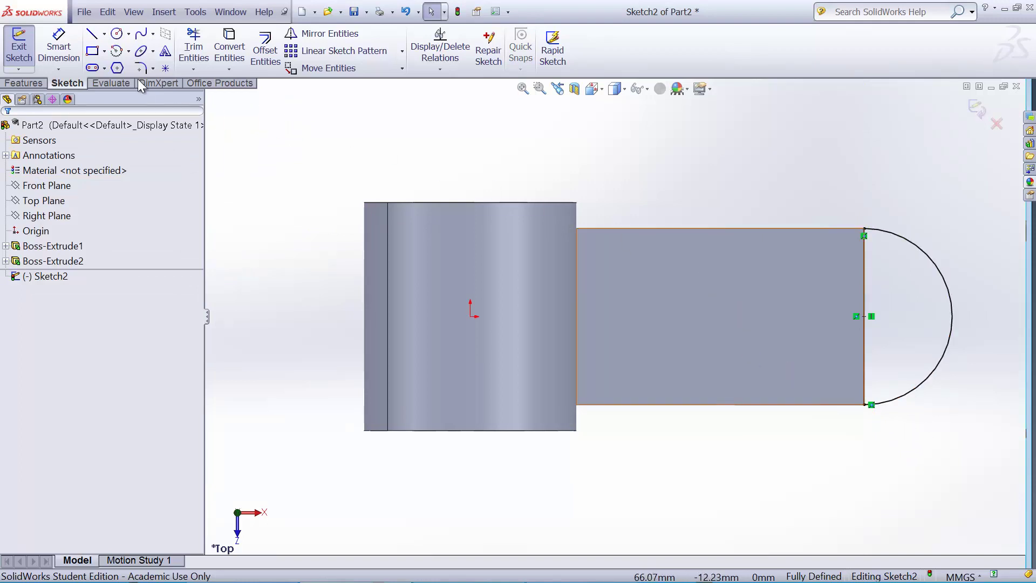
Start extruding the half-round profile downward with reversed direction, and consult the arm thickness in the ME 177-L3.pdf drawing before returning to SolidWorks.
click(25, 83)
click(27, 49)
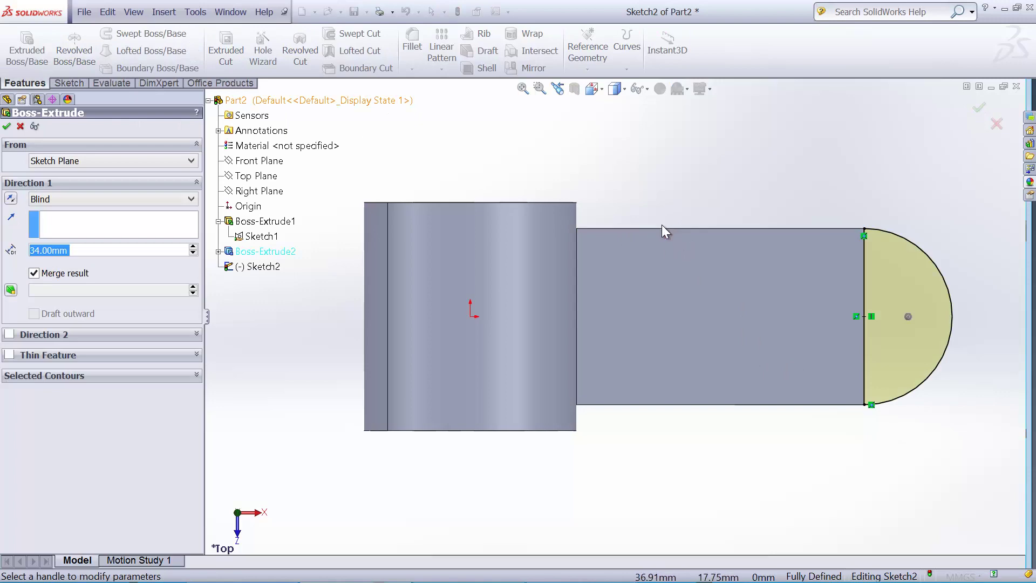
middle_drag(662, 224, 431, 161)
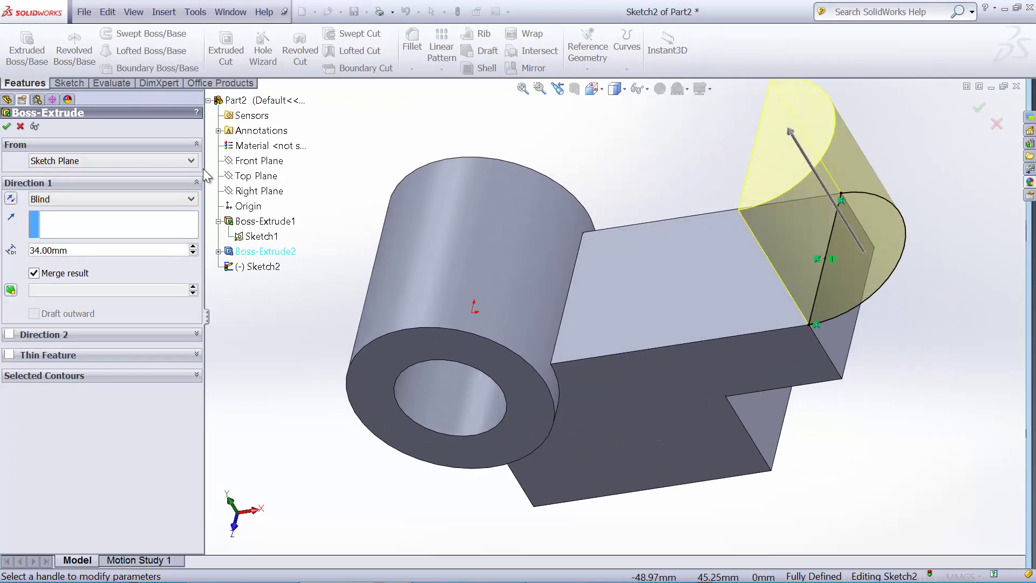
click(11, 200)
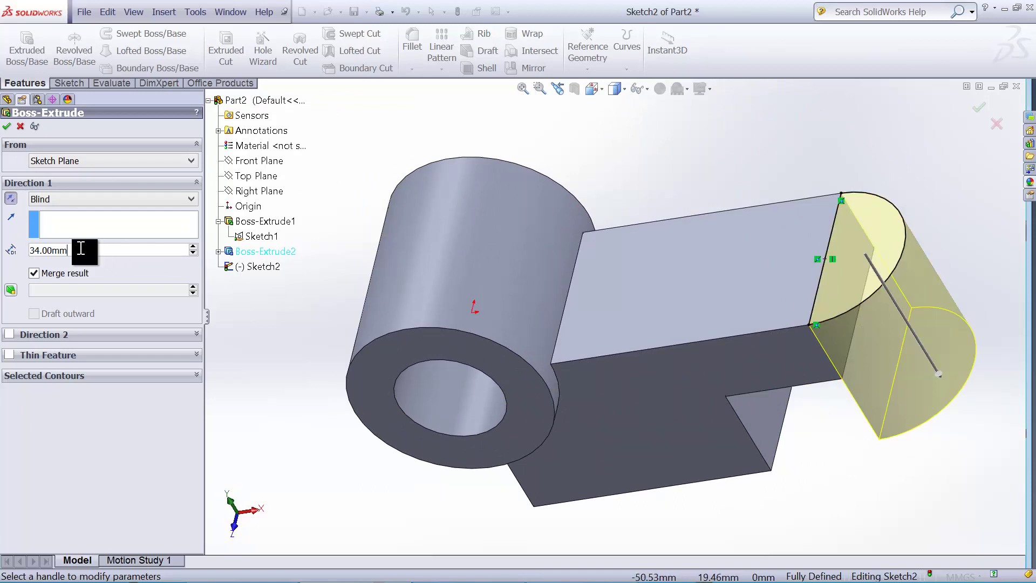
drag(76, 249, 18, 246)
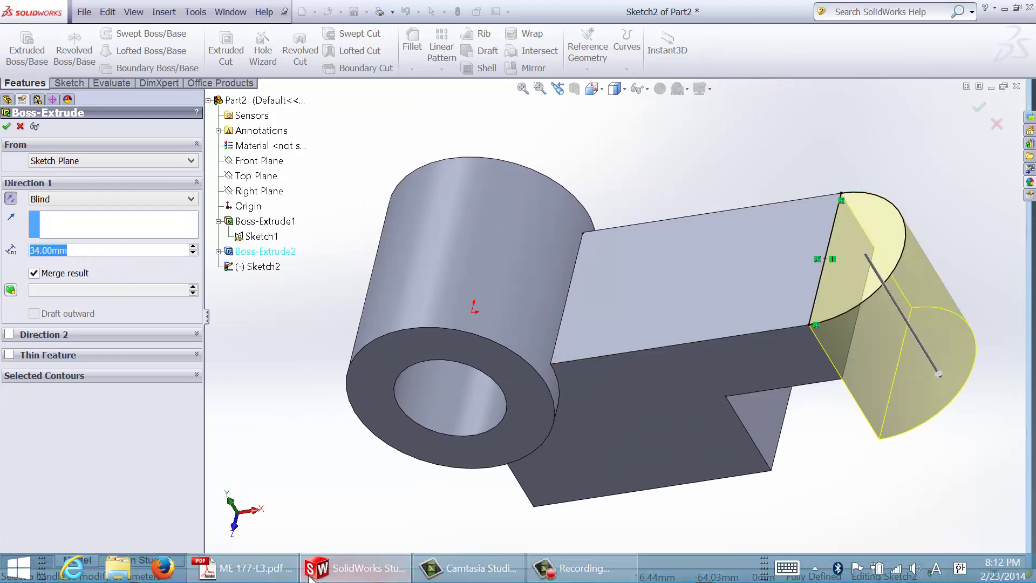
click(256, 571)
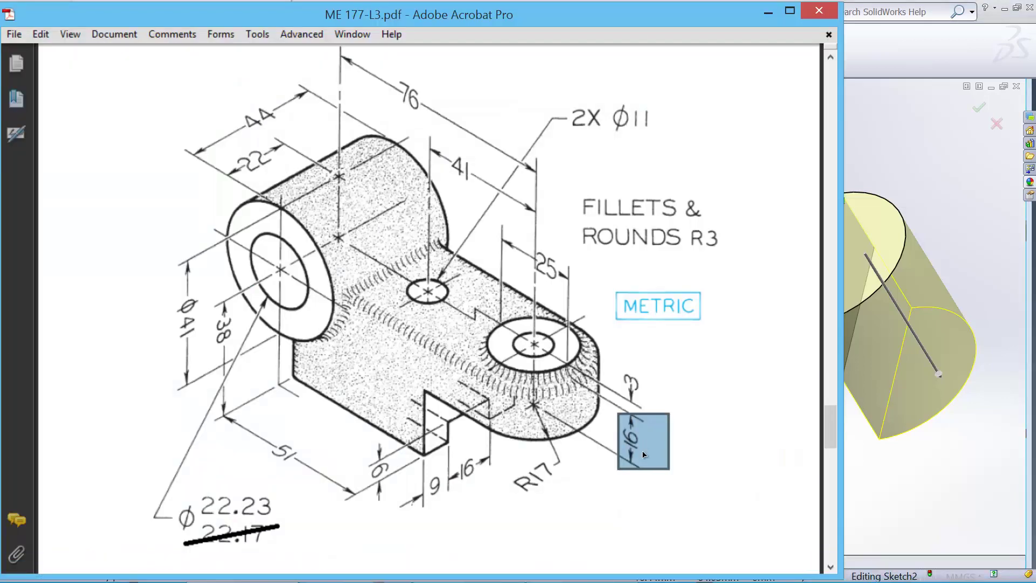
click(898, 64)
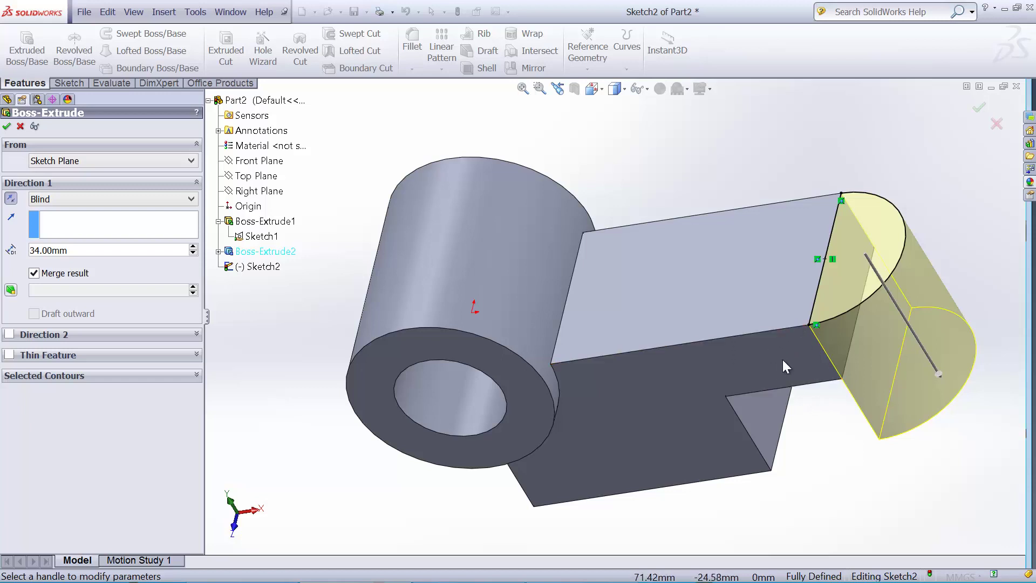
Extrude the half-round end Up To Surface, ending at the arm's underside face, and accept the feature.
click(137, 197)
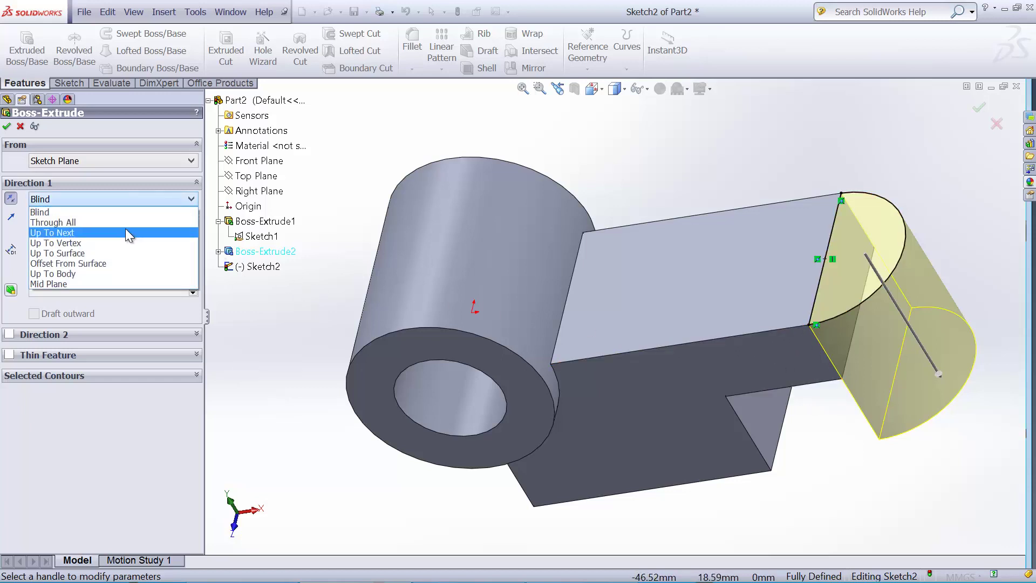
click(117, 253)
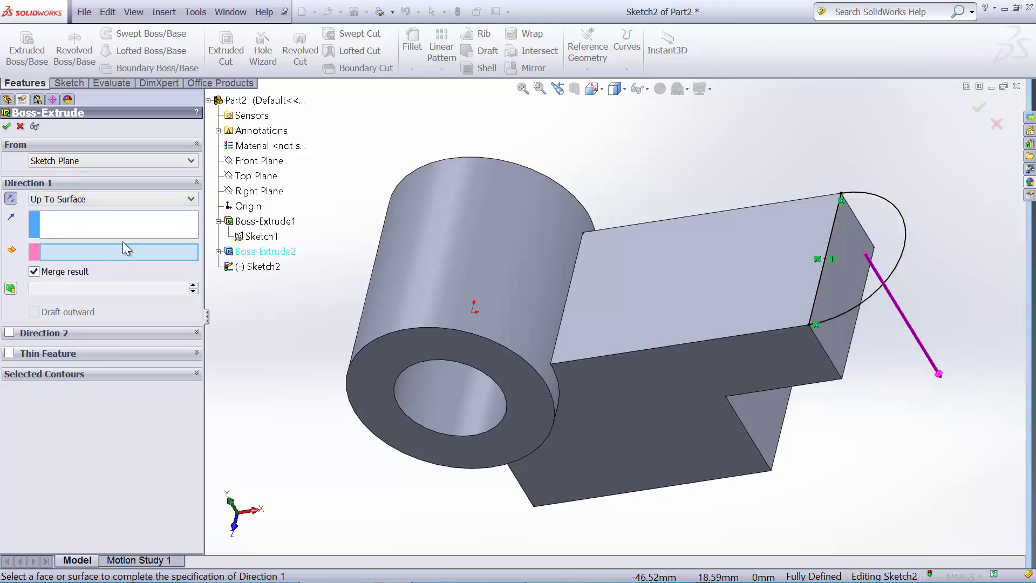
middle_drag(885, 408, 862, 251)
click(818, 287)
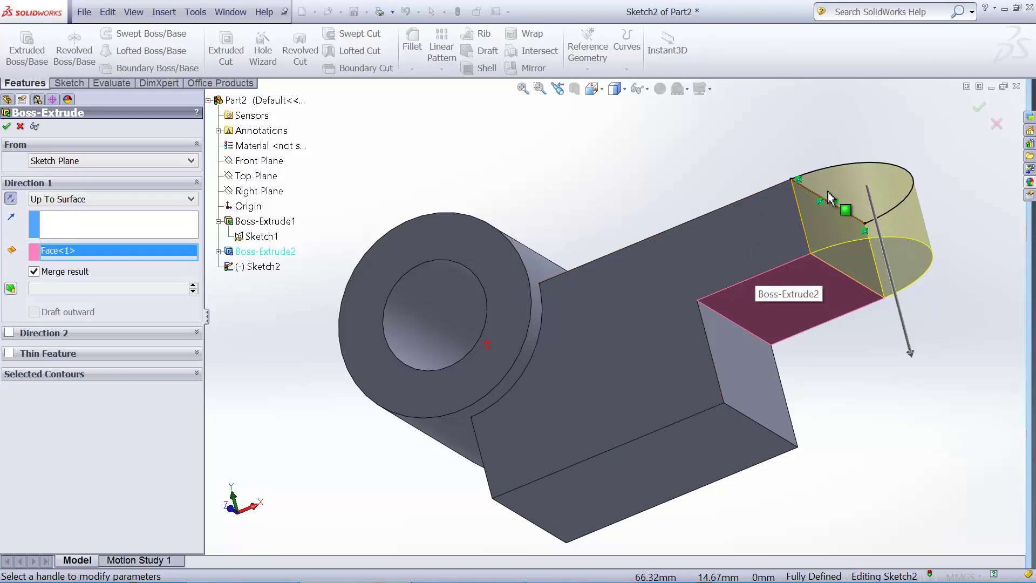
click(978, 110)
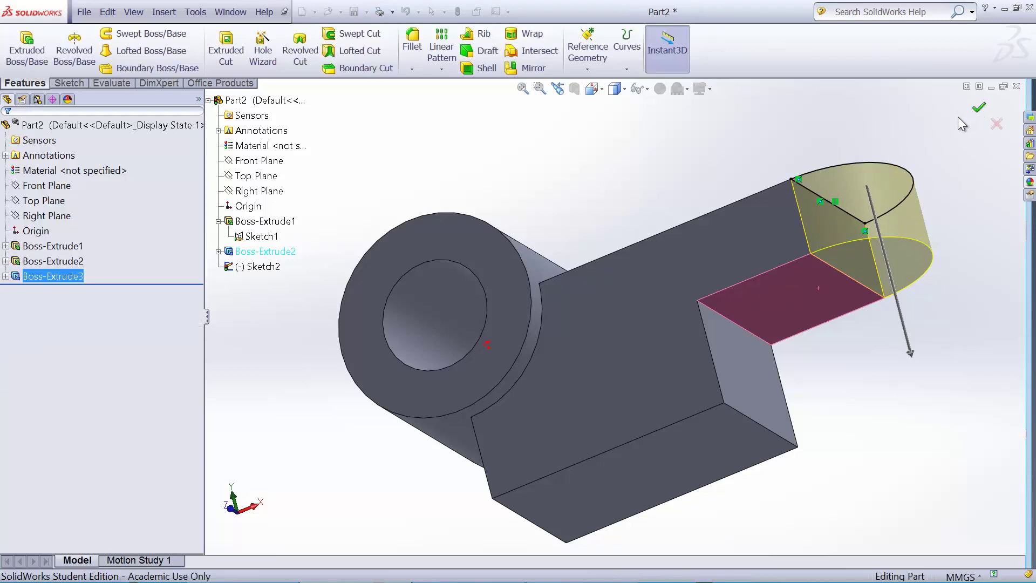
Inspect the rounded arm and examine the raised circular boss at its end in the ME 177-L3.pdf drawing, returning to SolidWorks.
middle_drag(717, 173, 605, 479)
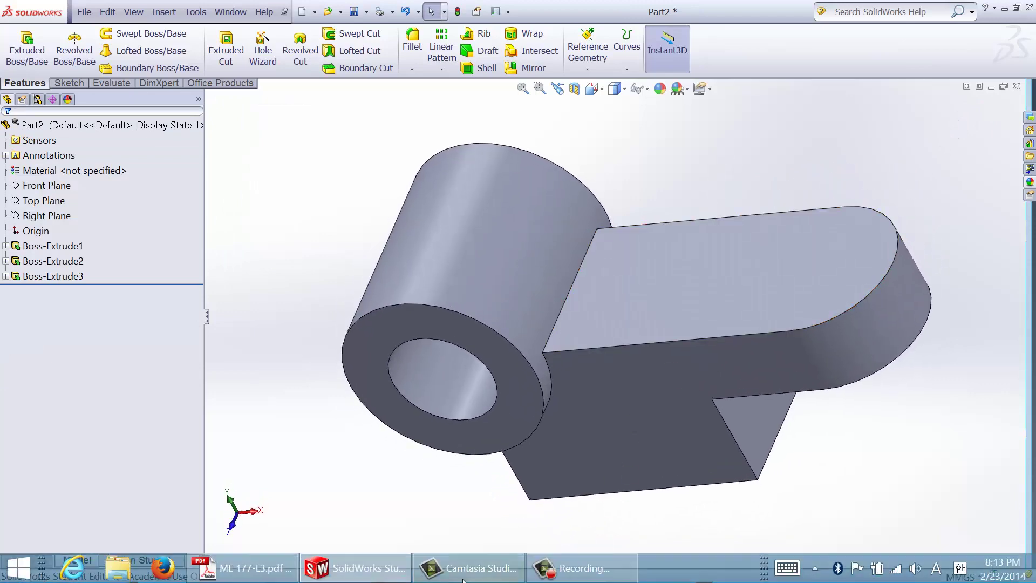
click(254, 570)
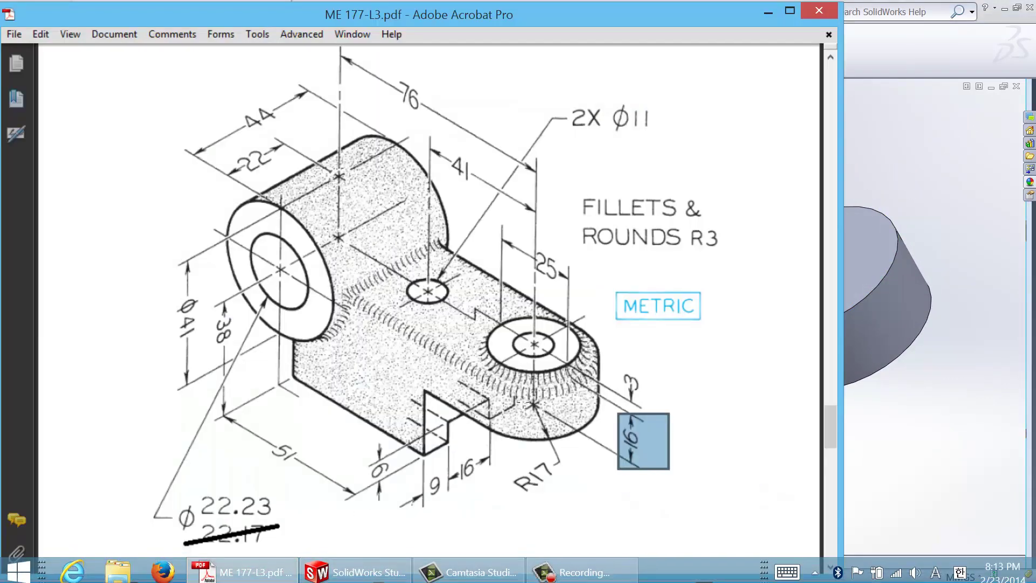
drag(479, 306, 599, 395)
click(907, 406)
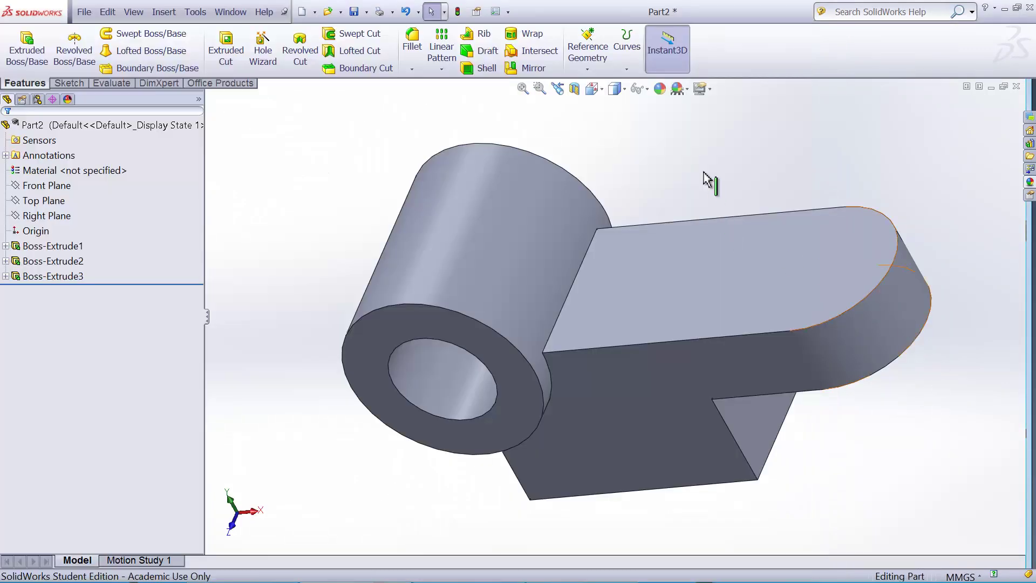
Start a boss extrusion on the arm's top face and sketch a circle of about 7.4 mm radius centred on the rounded end.
middle_drag(691, 159, 699, 166)
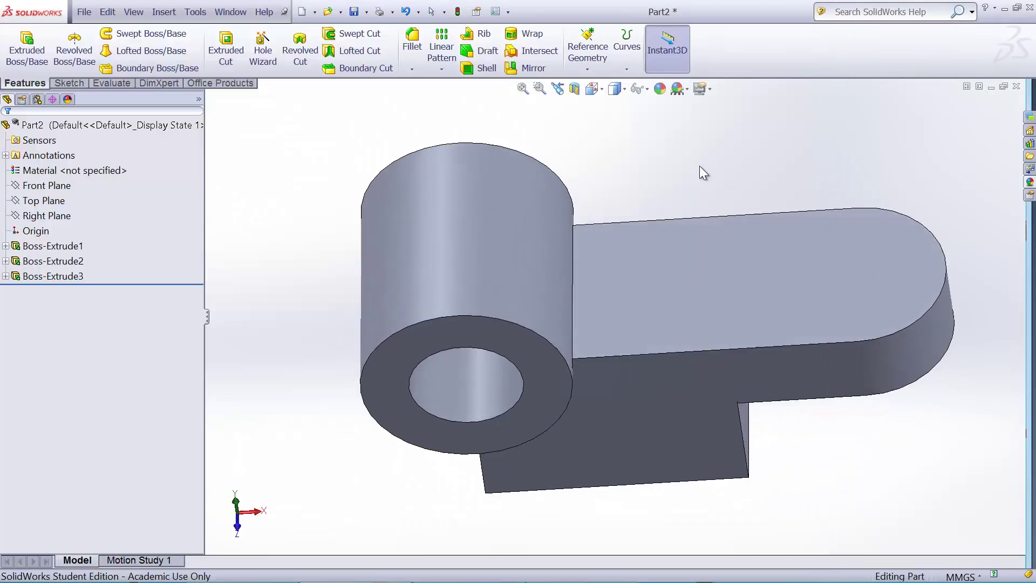
click(27, 51)
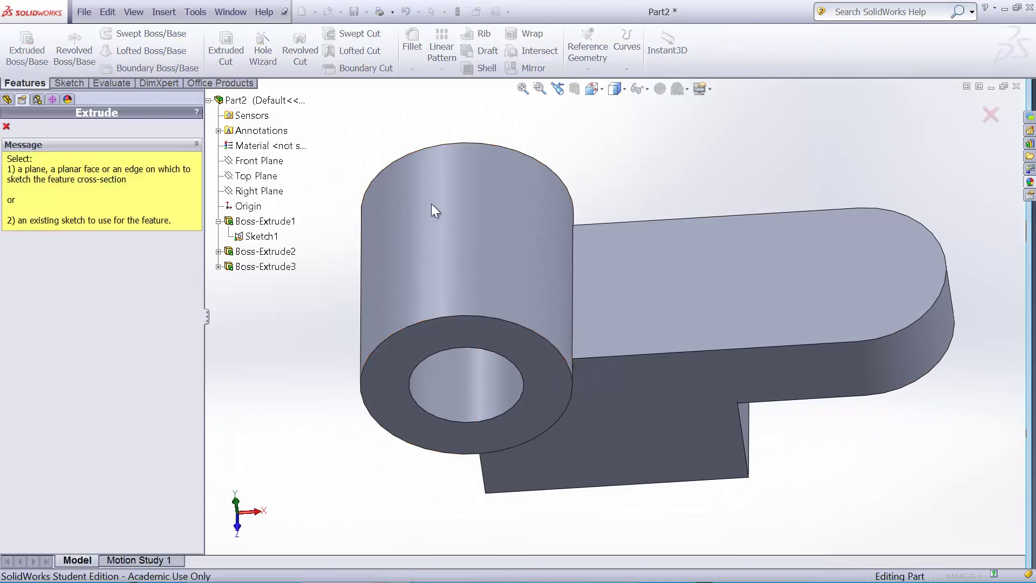
click(778, 273)
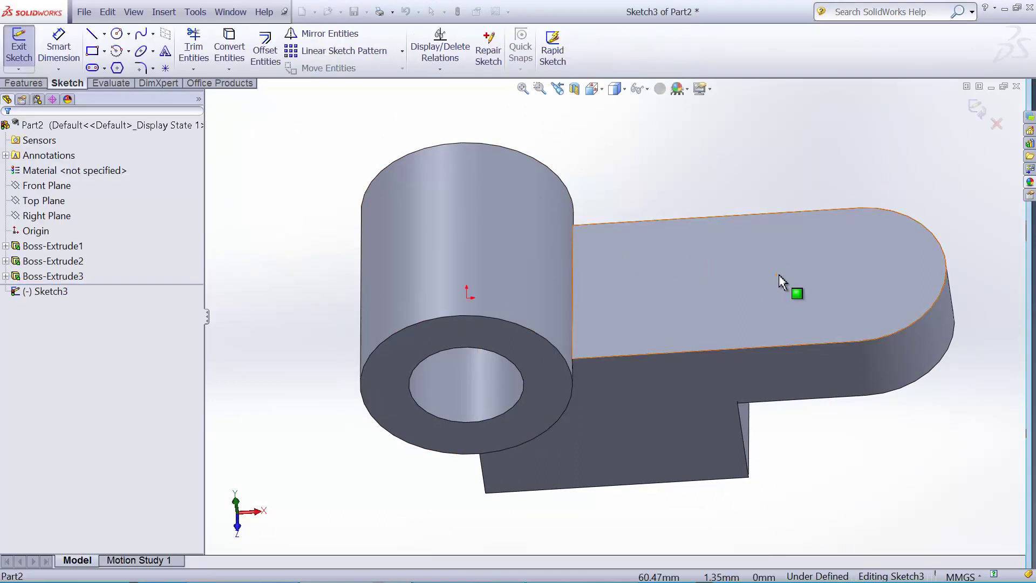
click(116, 33)
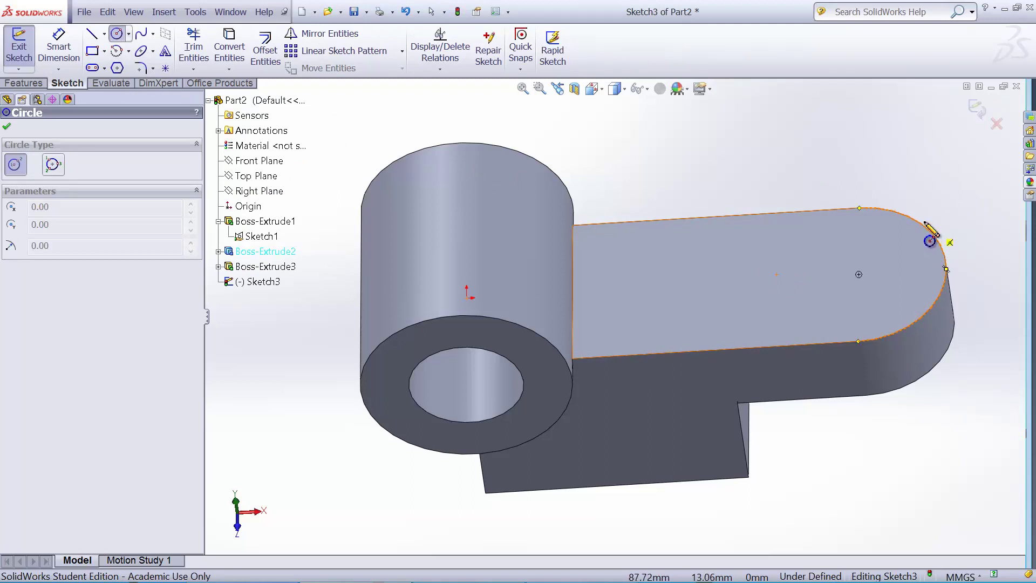
click(858, 274)
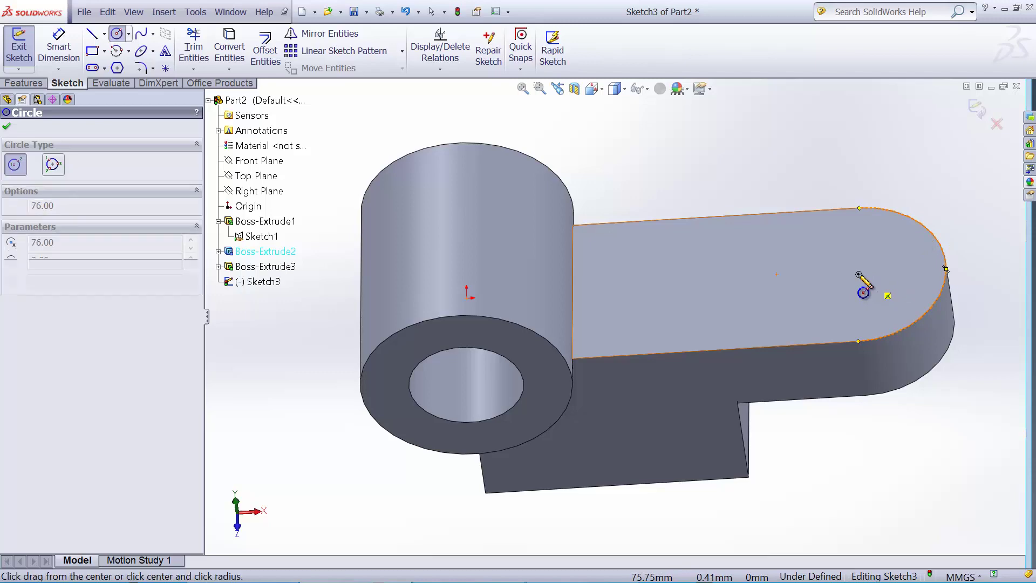
click(886, 302)
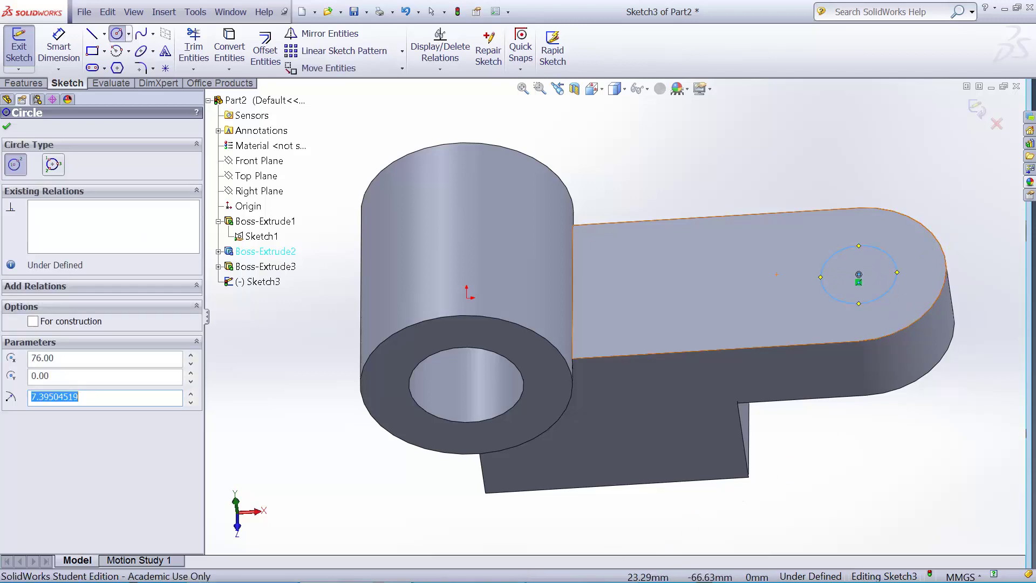
Switch to the ME 177-L3.pdf drawing to look up the raised boss's diameter, and return to SolidWorks.
click(253, 568)
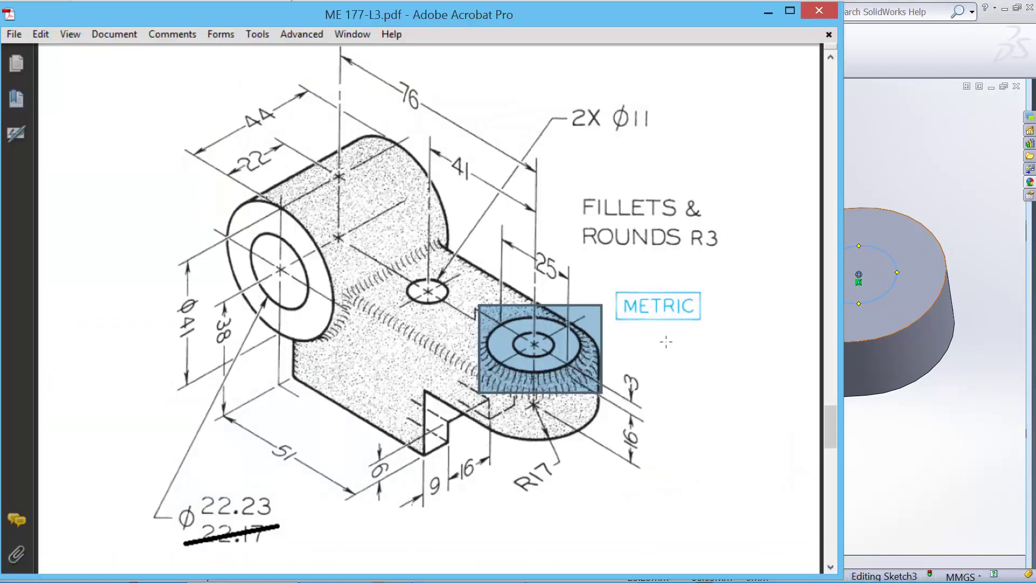
click(692, 359)
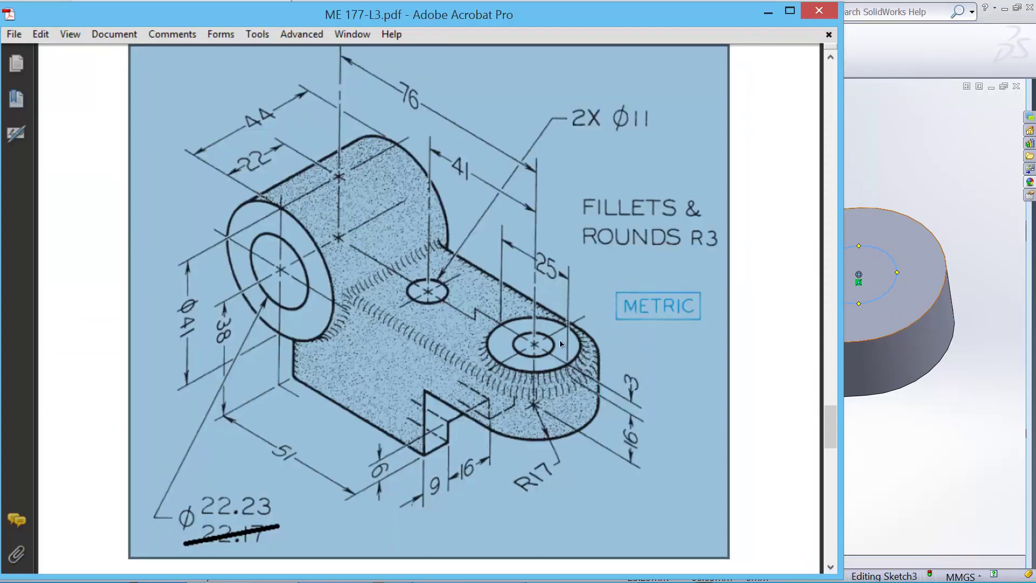
click(755, 368)
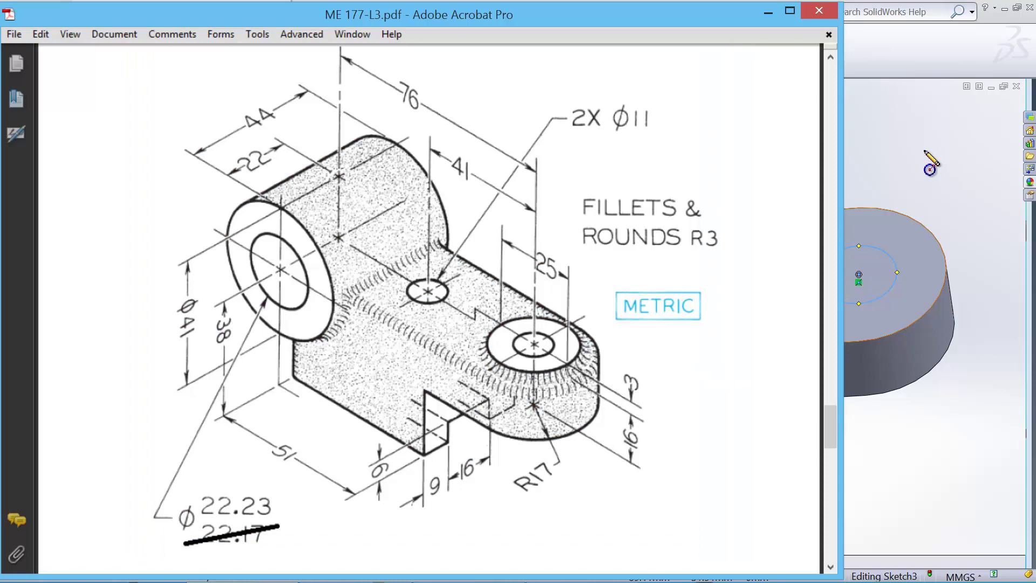
click(922, 42)
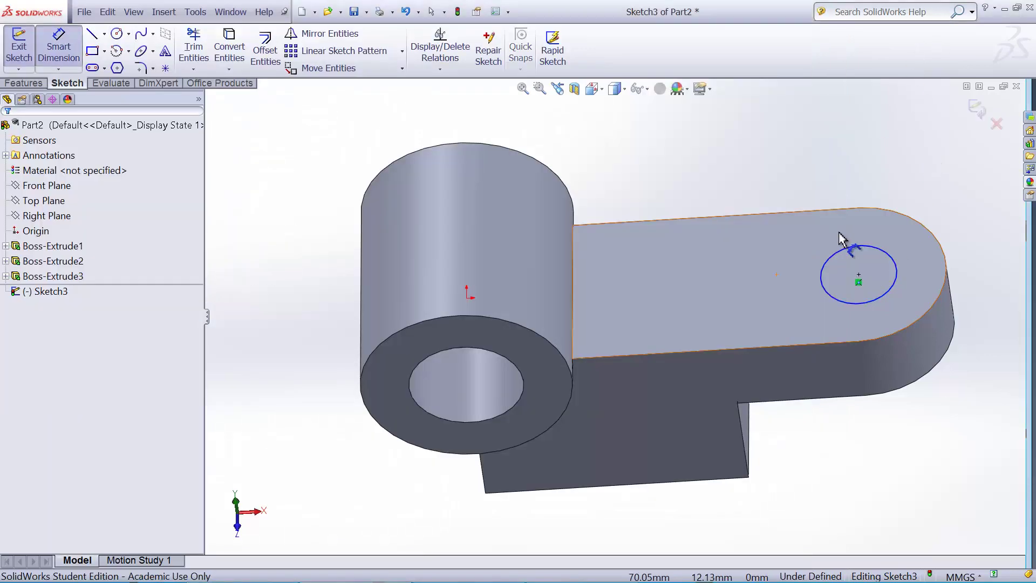
Dimension the circle on the arm's rounded end with a diameter of 25 mm.
click(878, 250)
click(774, 185)
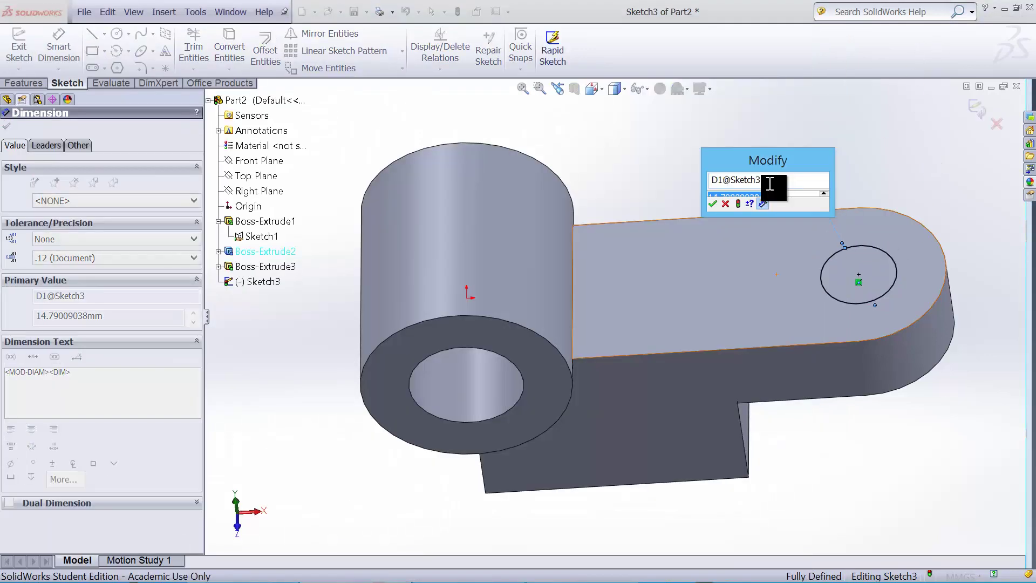
key(Return)
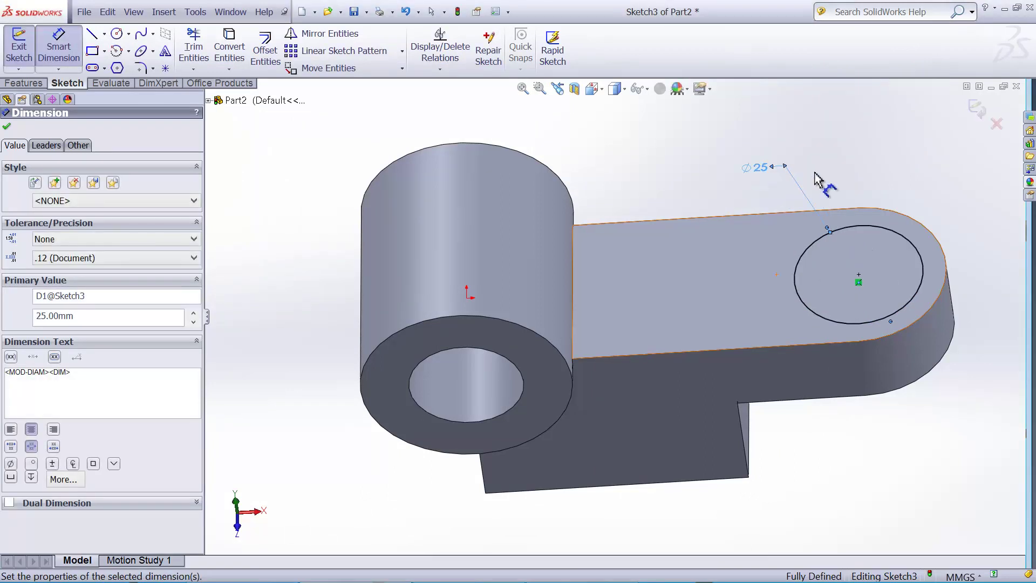
Finish the circle sketch and extrude it upward as a blind boss 3 mm high.
click(975, 110)
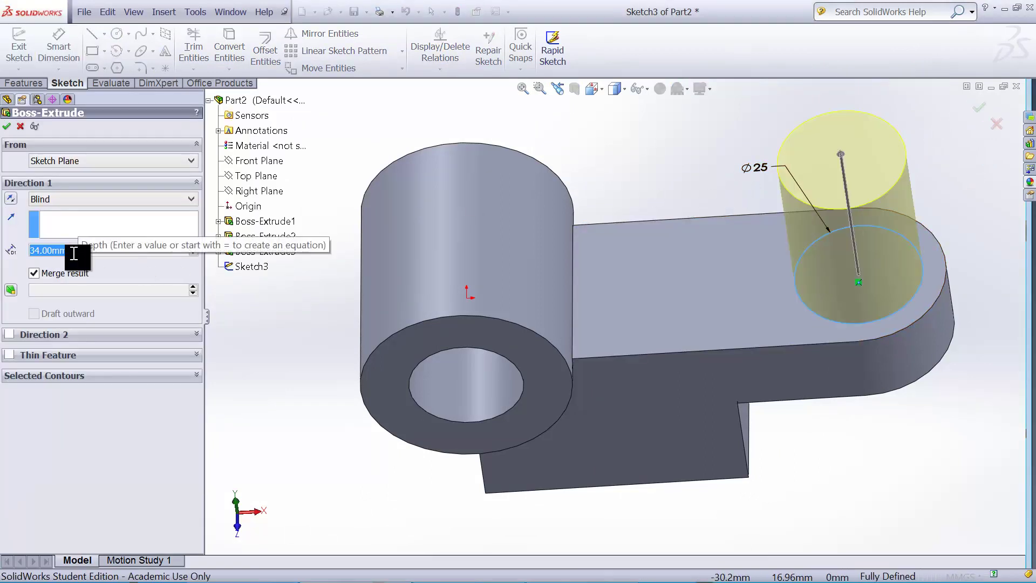
text(3)
key(Return)
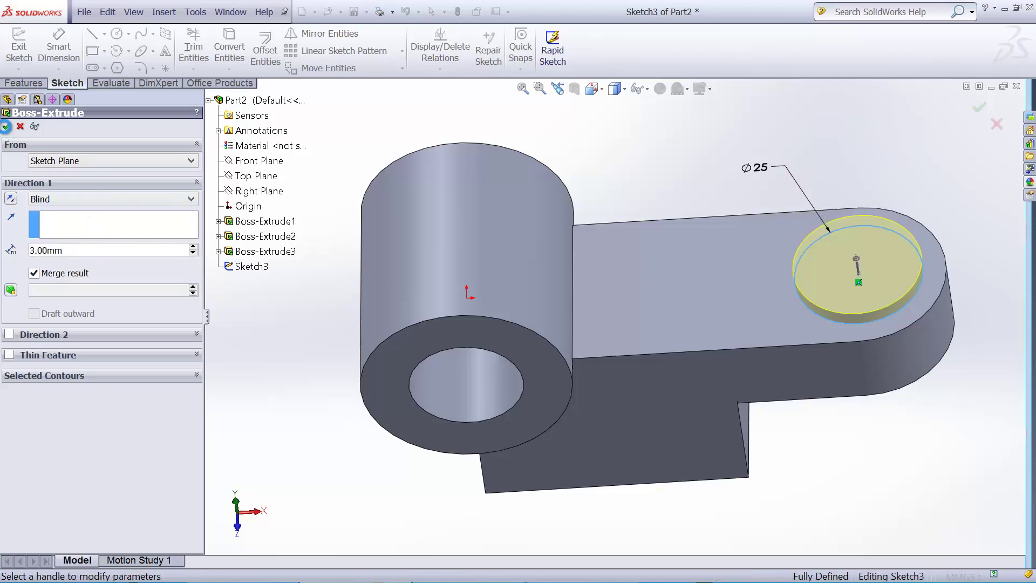
click(6, 126)
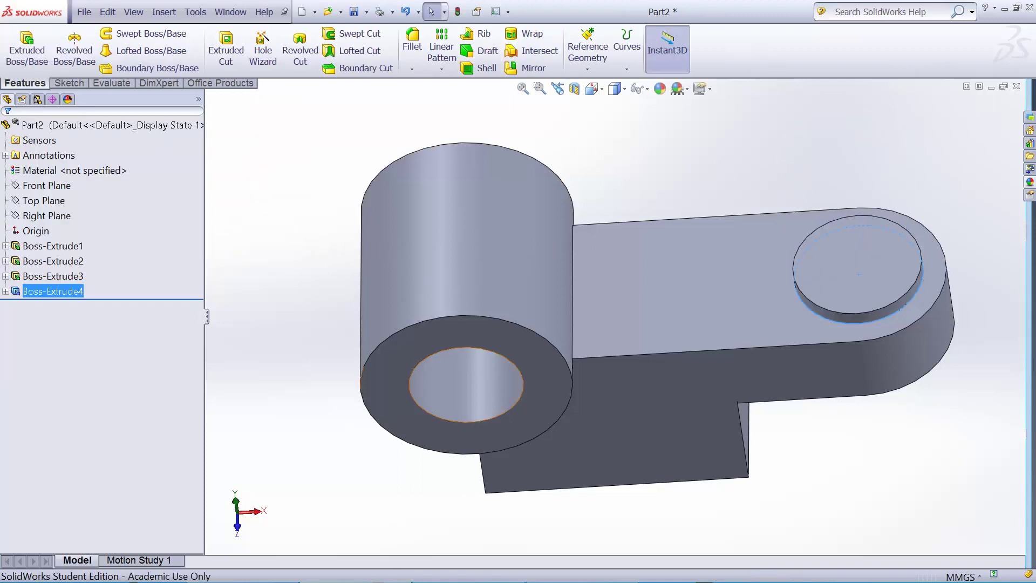
Review the ME 177-L3.pdf drawing, return to SolidWorks and start an Extruded Cut sketch on the raised boss's top face.
click(253, 569)
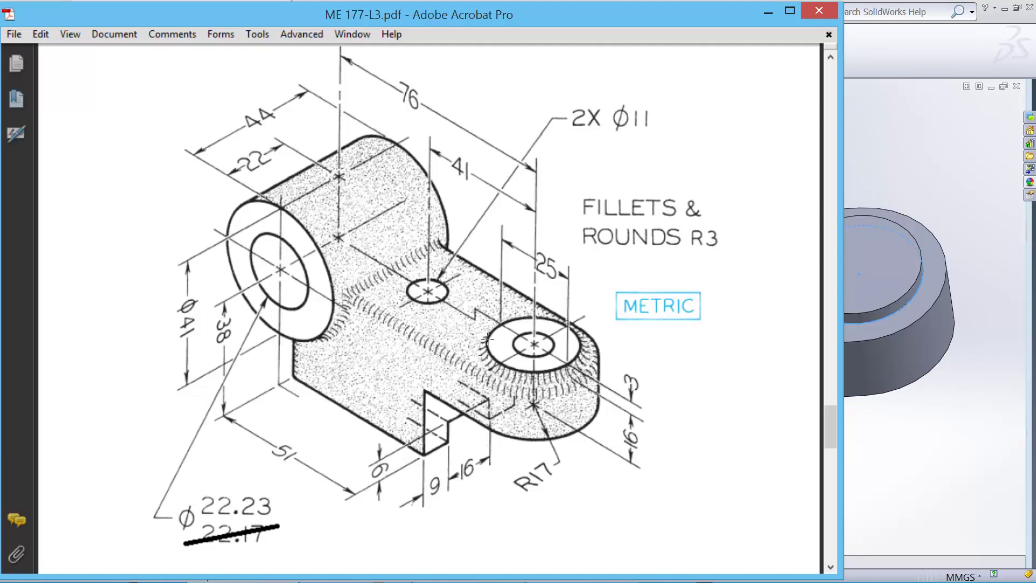
click(902, 158)
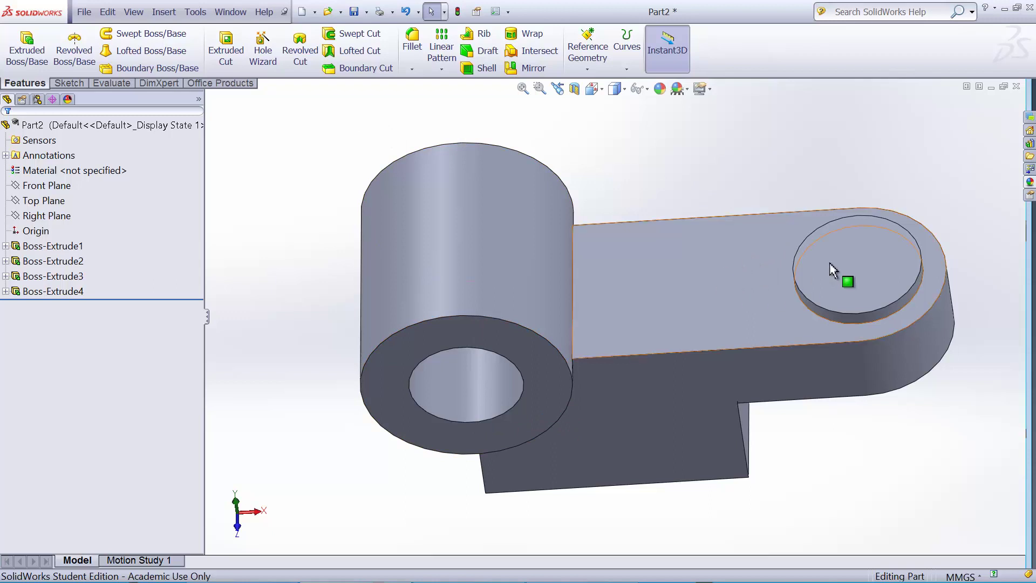
click(842, 237)
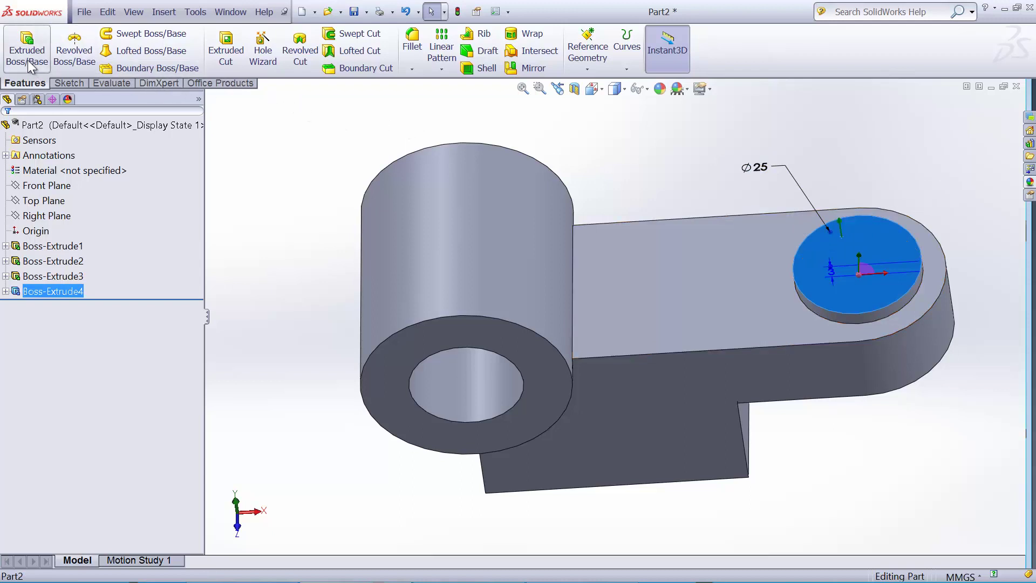
click(226, 54)
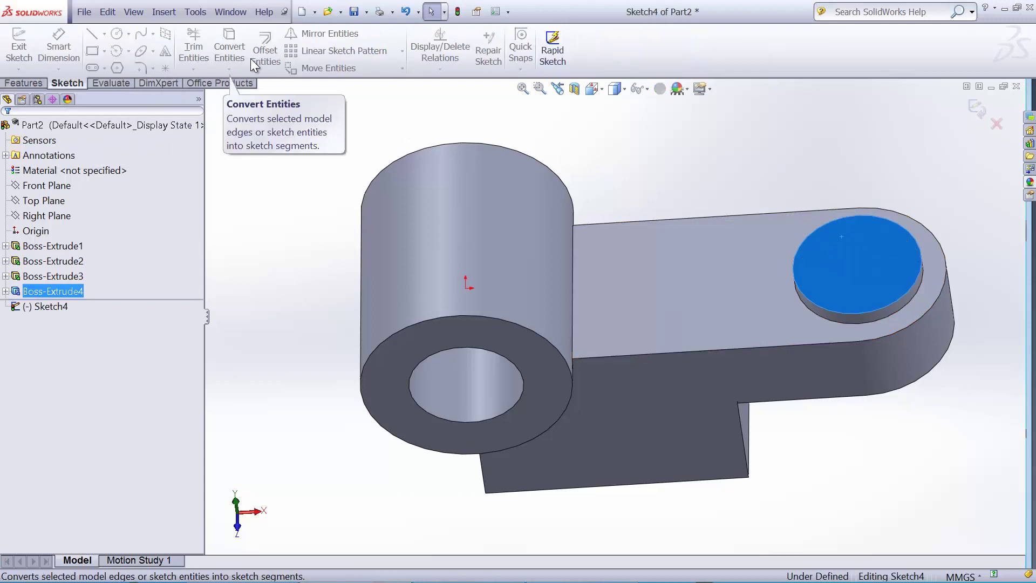
Sketch a circle of about 5.6 mm radius at the boss centre and another of about 4.6 mm radius on the arm nearer the cylinder.
click(116, 34)
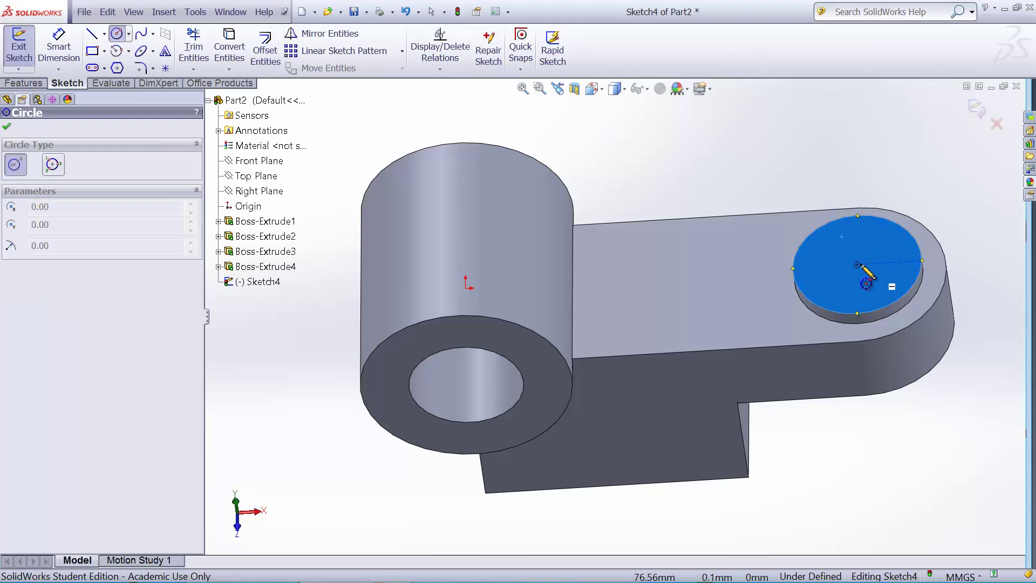
drag(857, 264, 874, 281)
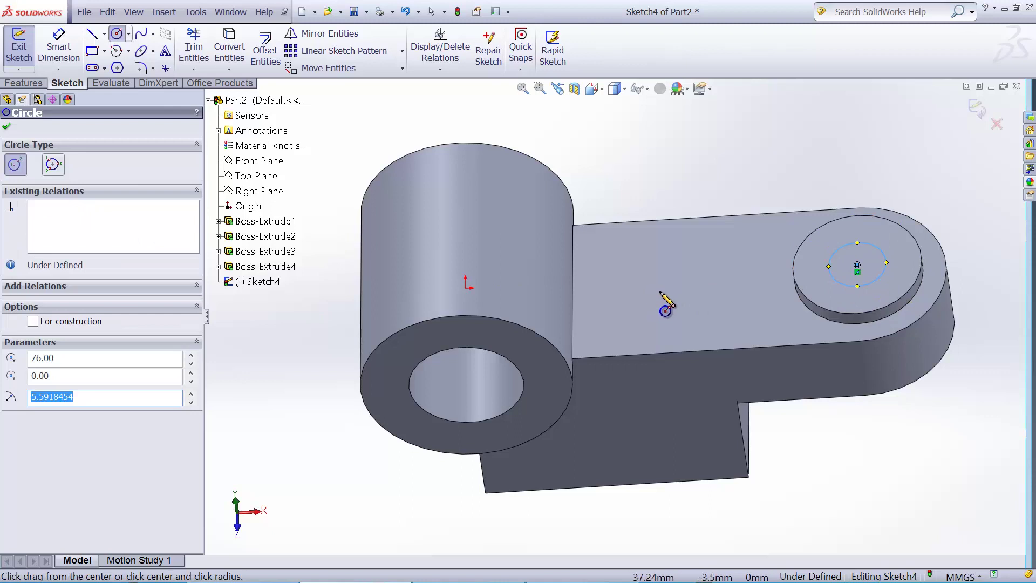
drag(645, 282, 662, 298)
Examine the callout for the two holes in the ME 177-L3.pdf drawing, and return to SolidWorks.
mouse_move(400, 579)
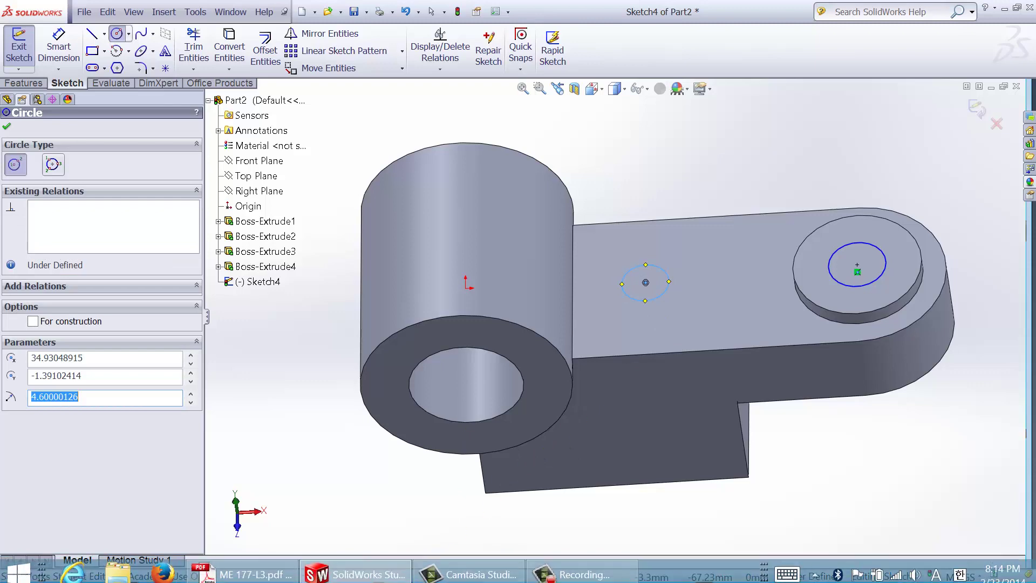
click(261, 568)
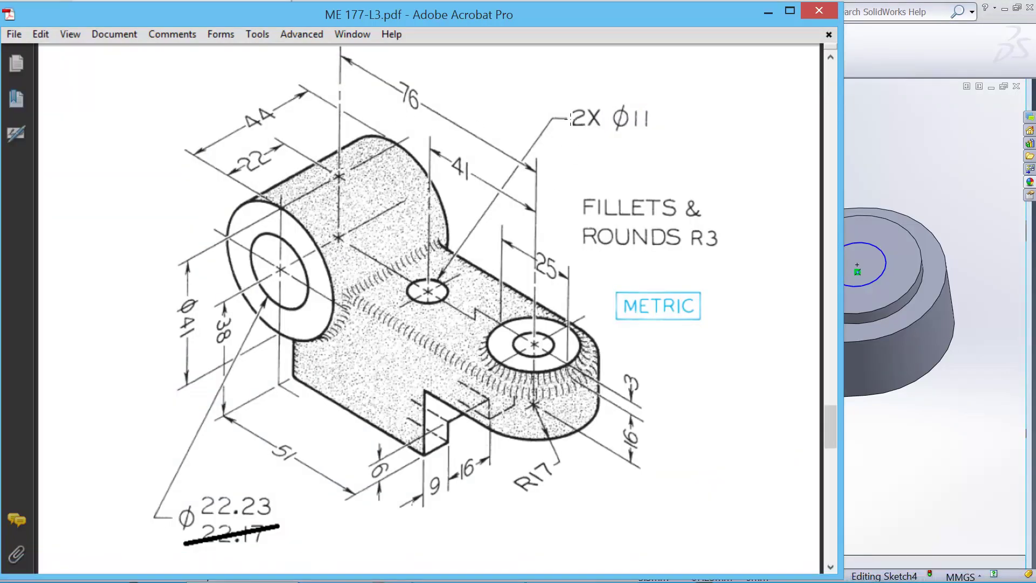
drag(563, 97, 611, 143)
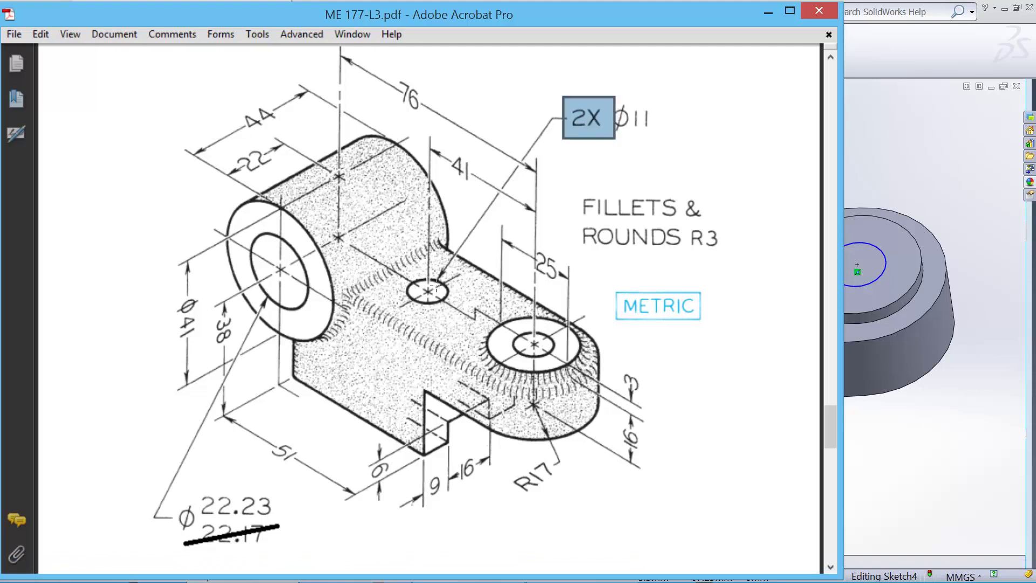
drag(420, 277, 557, 363)
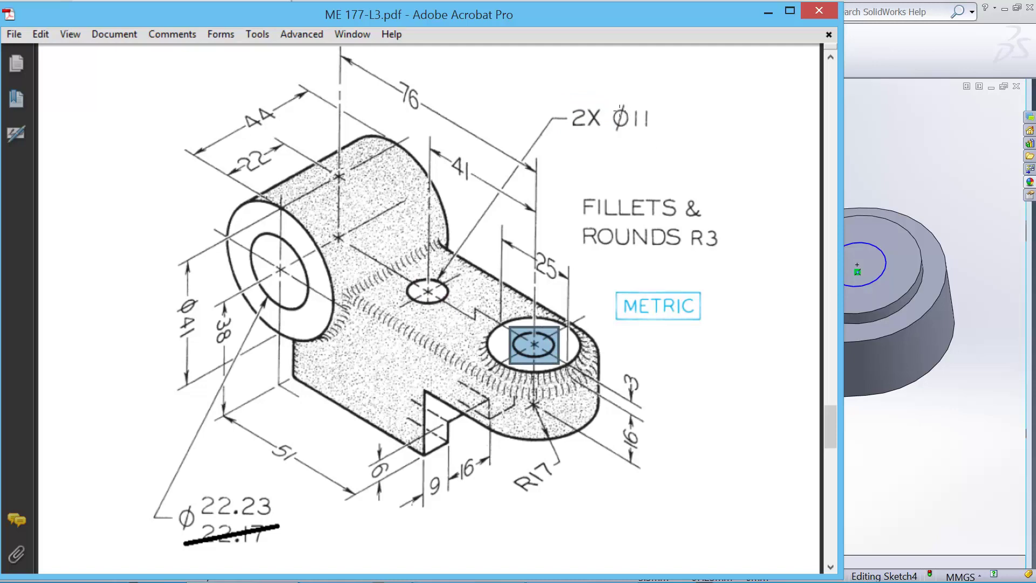
drag(604, 95, 670, 154)
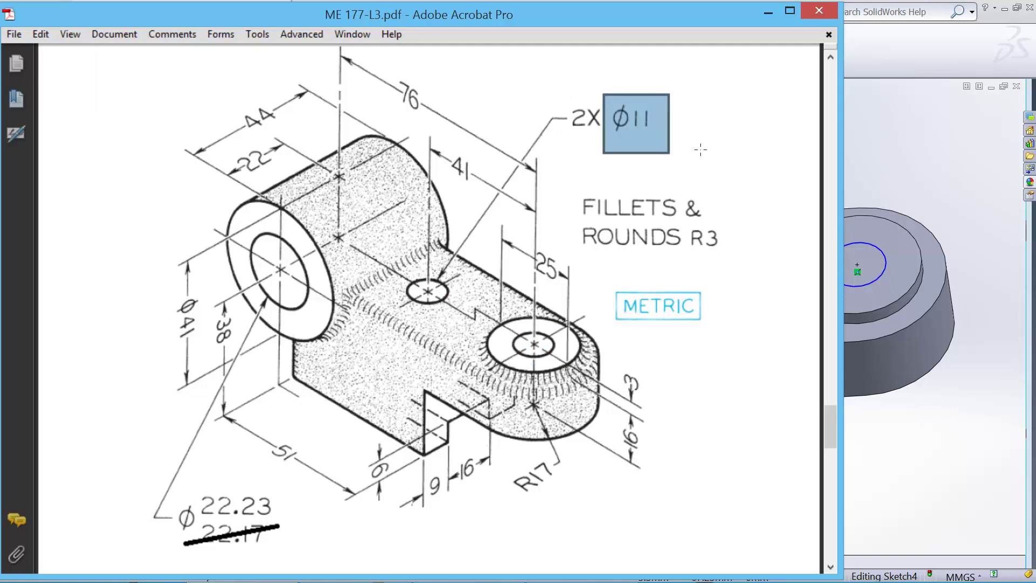
click(881, 50)
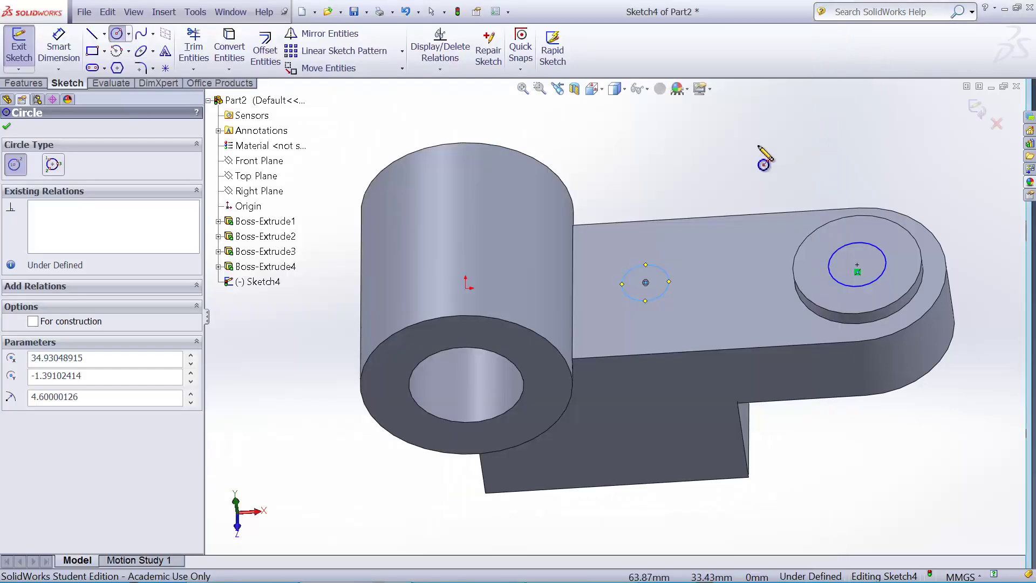
View the sketch plane straight on and add an Equal relation between the two hole circles.
key(space)
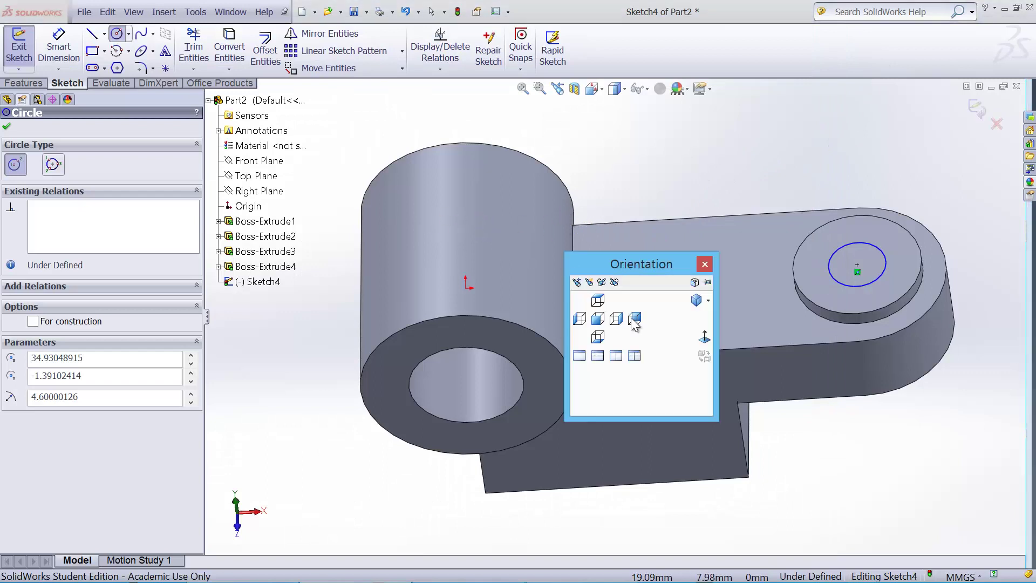
click(704, 338)
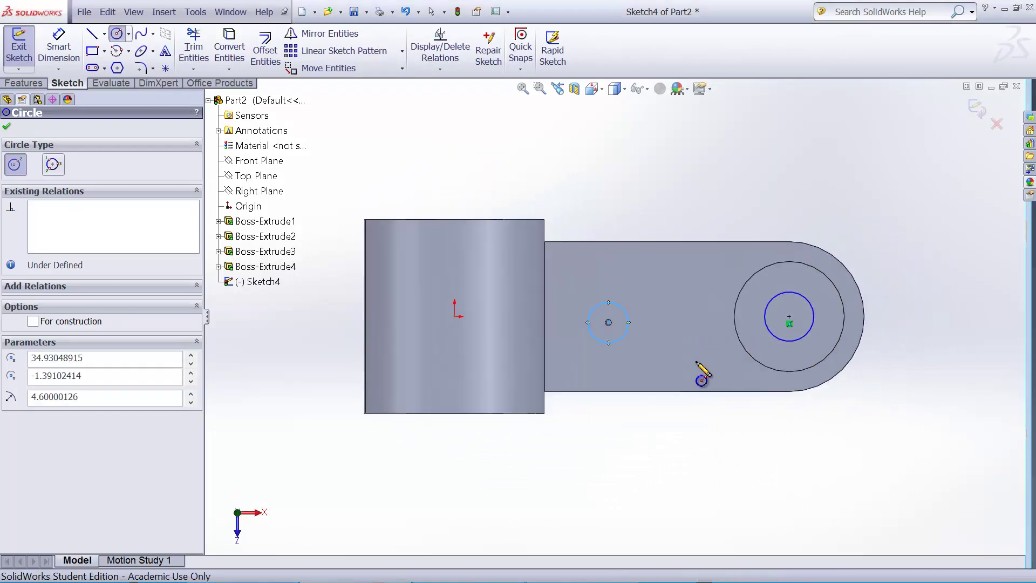
key(Escape)
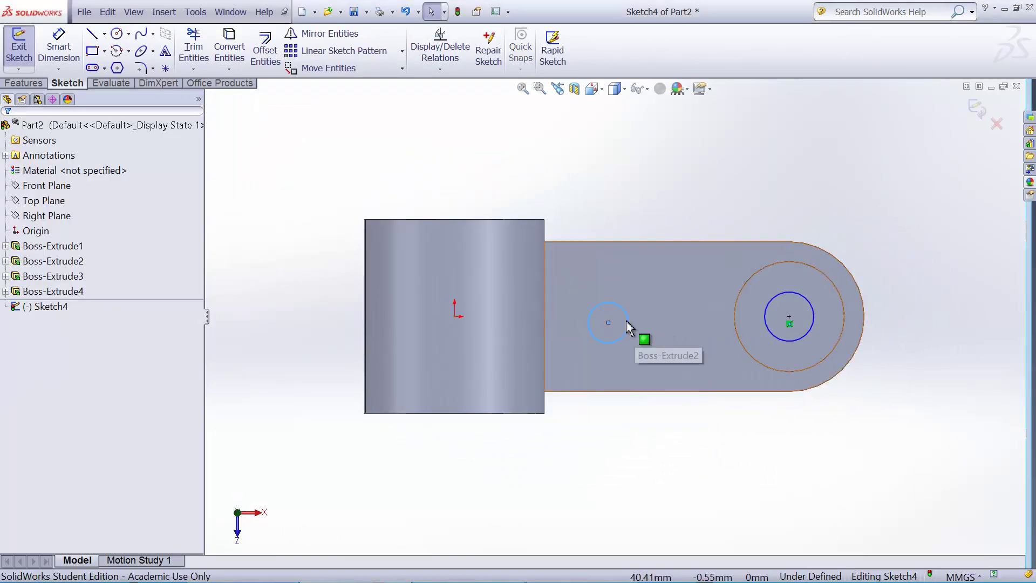
ctrl+click(805, 342)
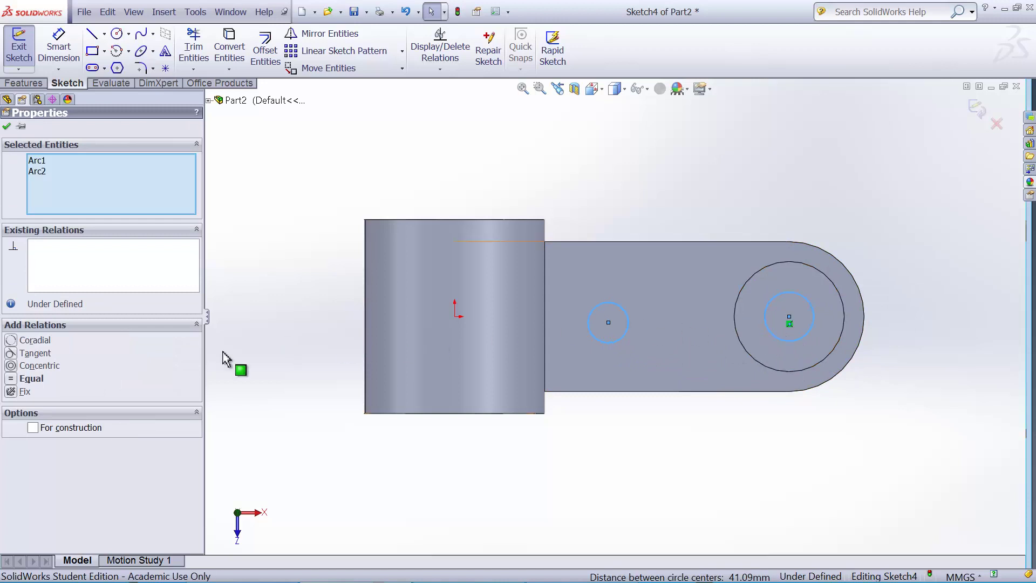
click(28, 378)
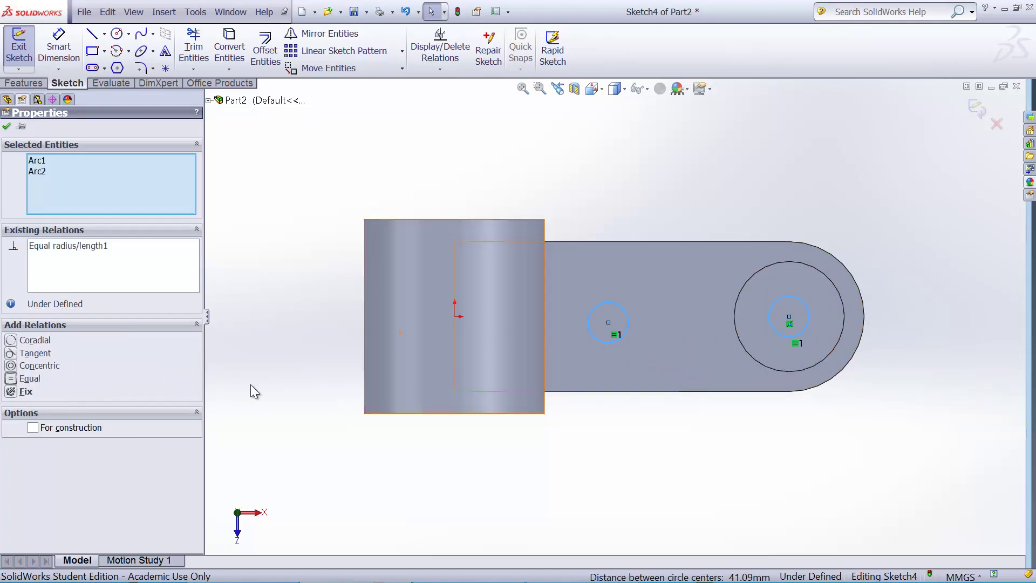
click(484, 471)
Dimension the hole circle nearer the cylinder with a diameter of 11 mm.
click(75, 61)
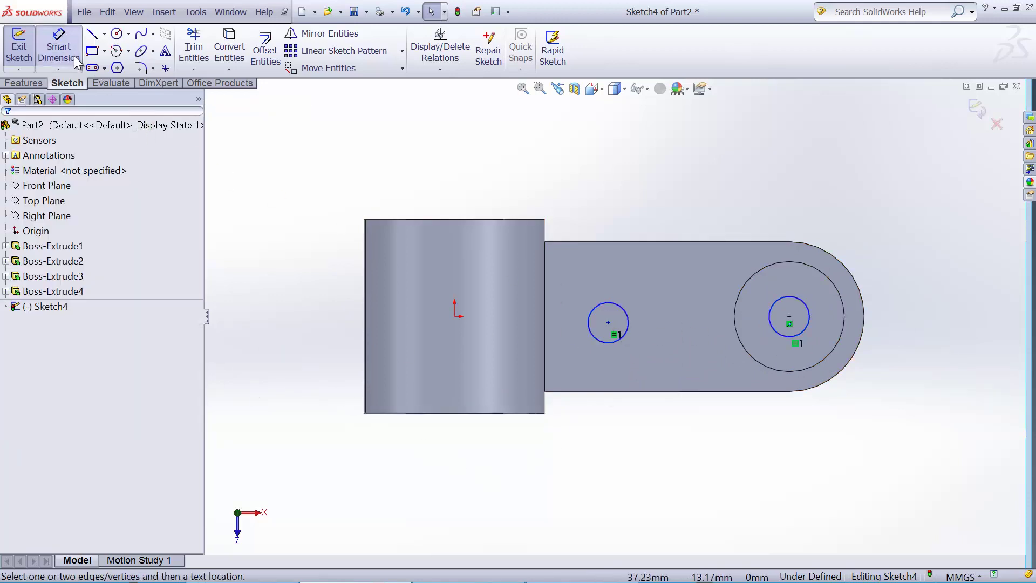
click(623, 308)
click(689, 214)
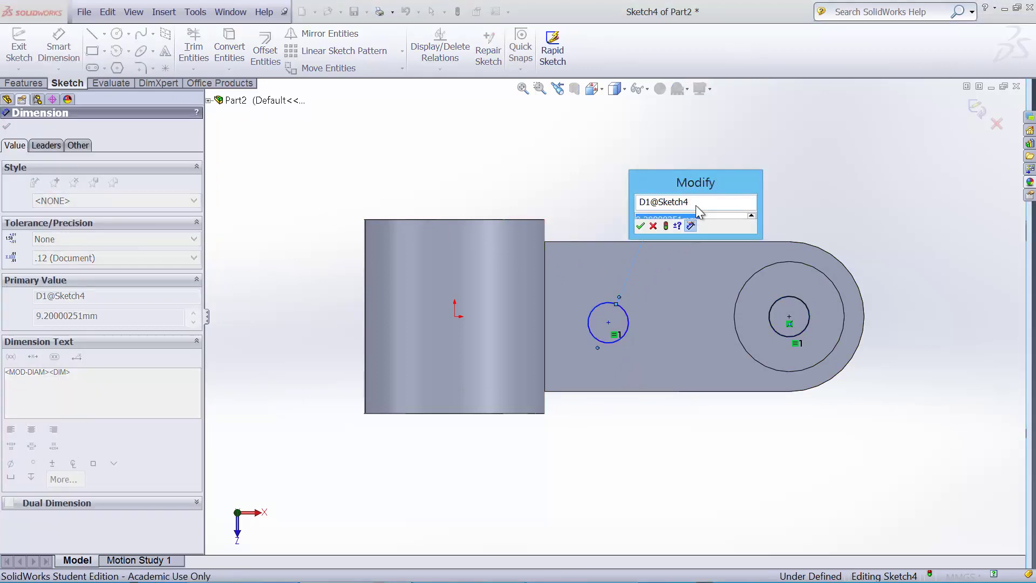
text(11)
key(Return)
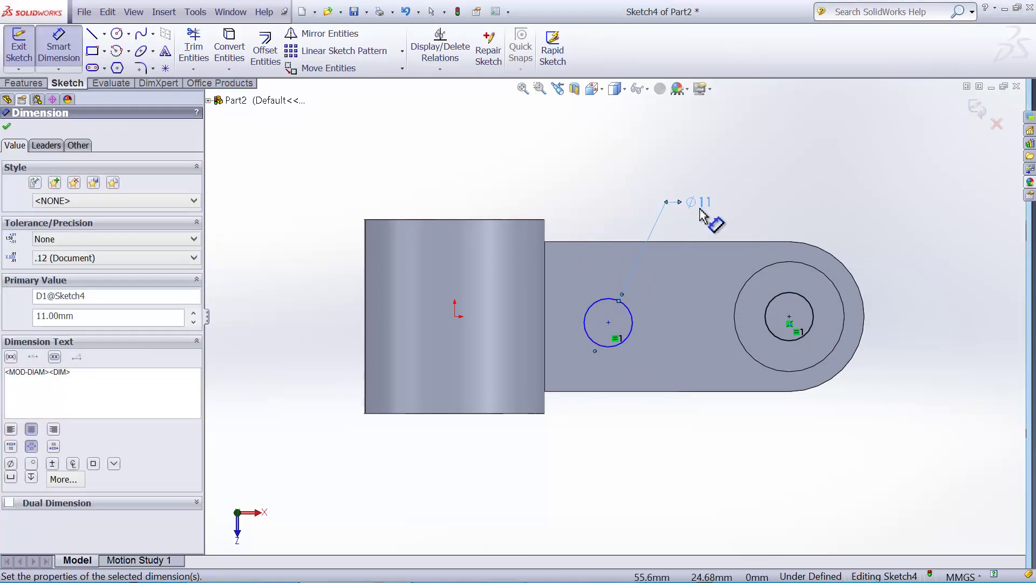
Add a Horizontal relation between the centre points of the two hole circles.
key(Escape)
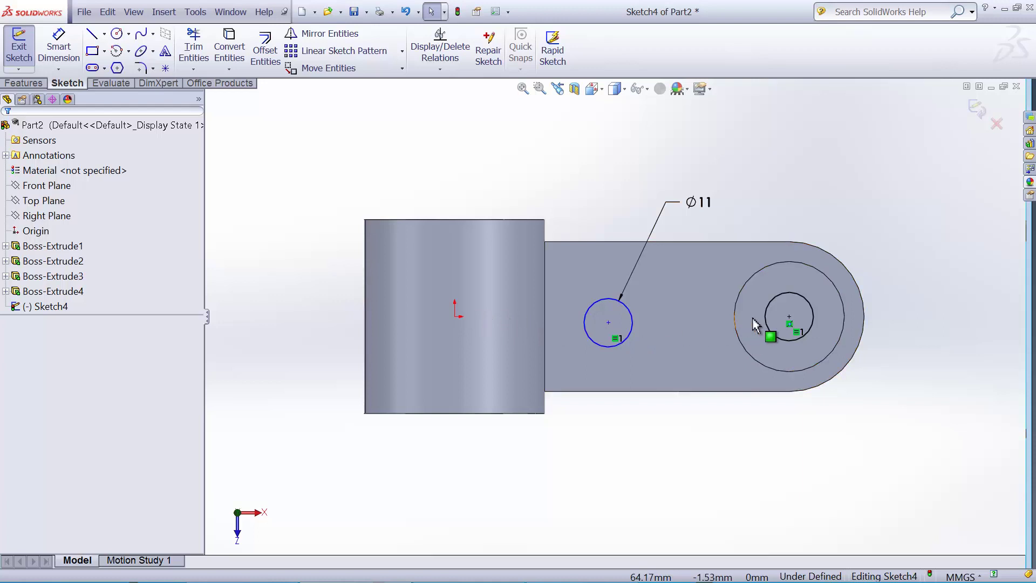
click(608, 322)
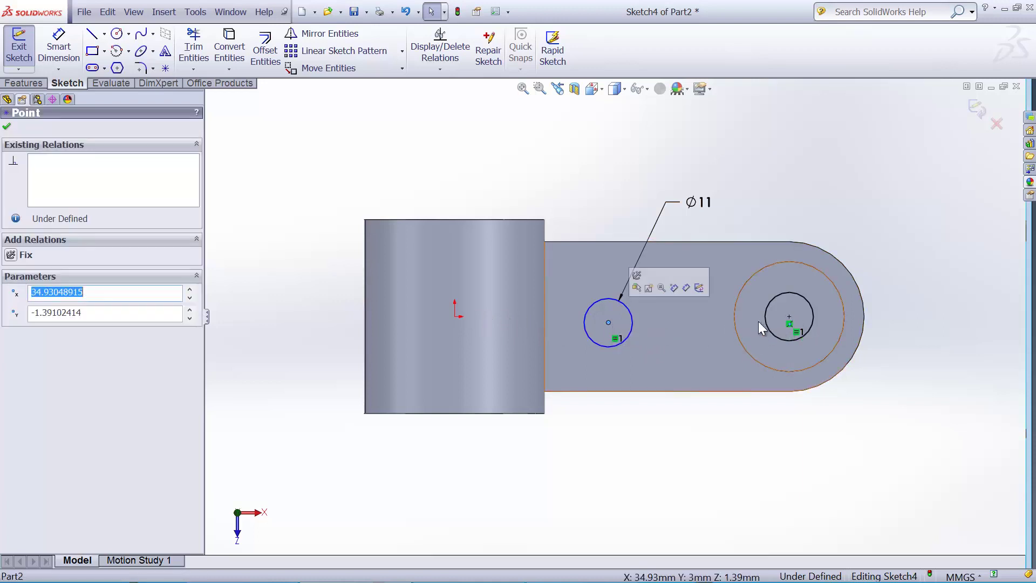
ctrl+click(789, 317)
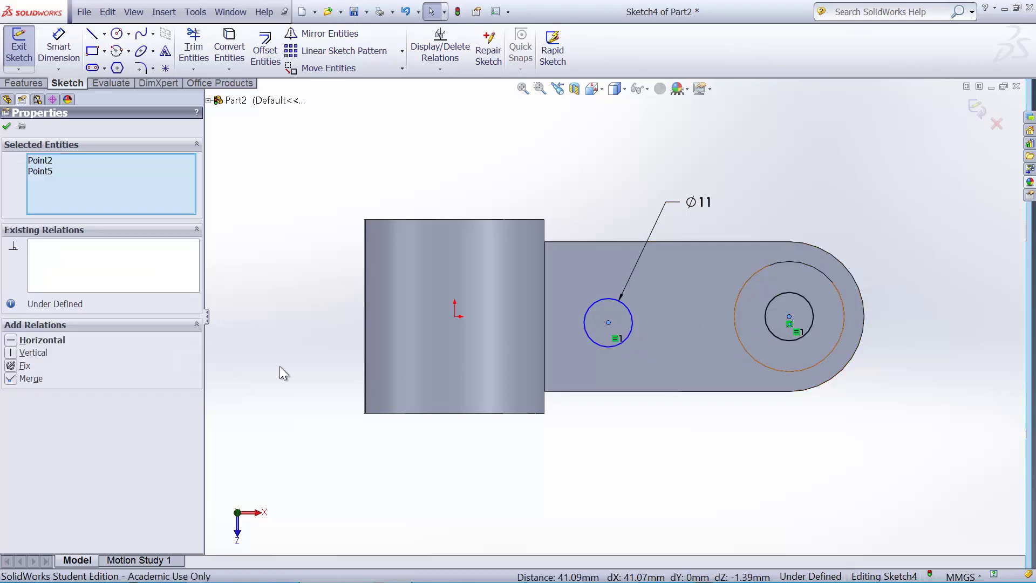
click(14, 344)
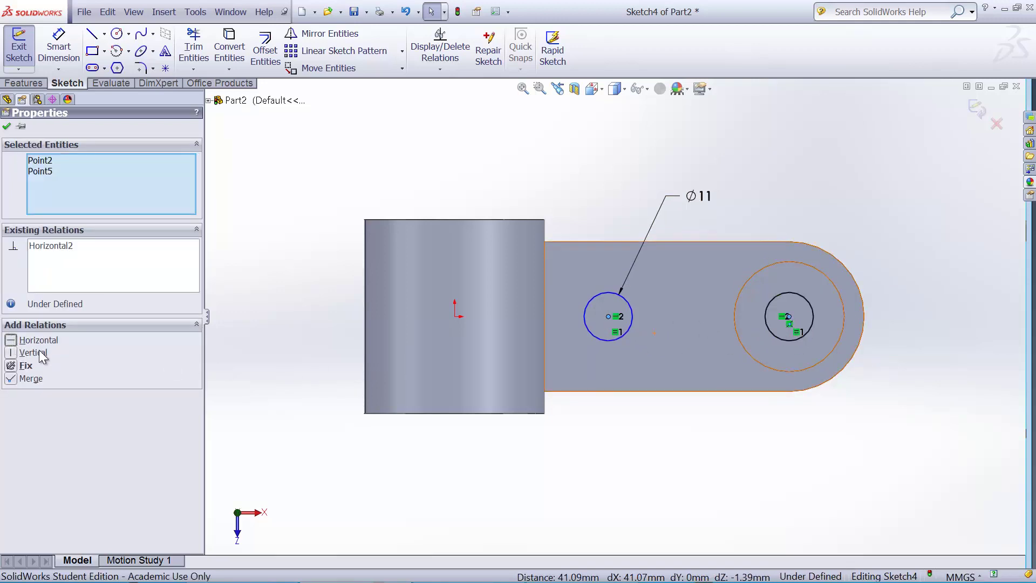
click(602, 464)
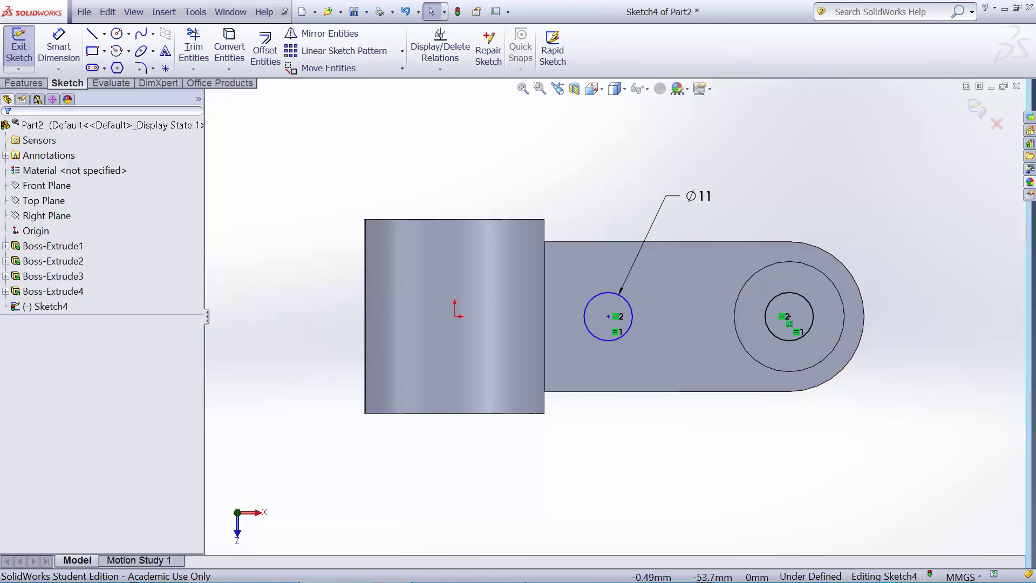
Check the hole spacing in ME 177-L3.pdf, return to SolidWorks, and dimension the distance between the two hole centres as 41 mm.
mouse_move(609, 318)
mouse_down()
mouse_move(693, 331)
mouse_move(586, 323)
mouse_move(675, 325)
mouse_move(596, 323)
mouse_up()
click(243, 567)
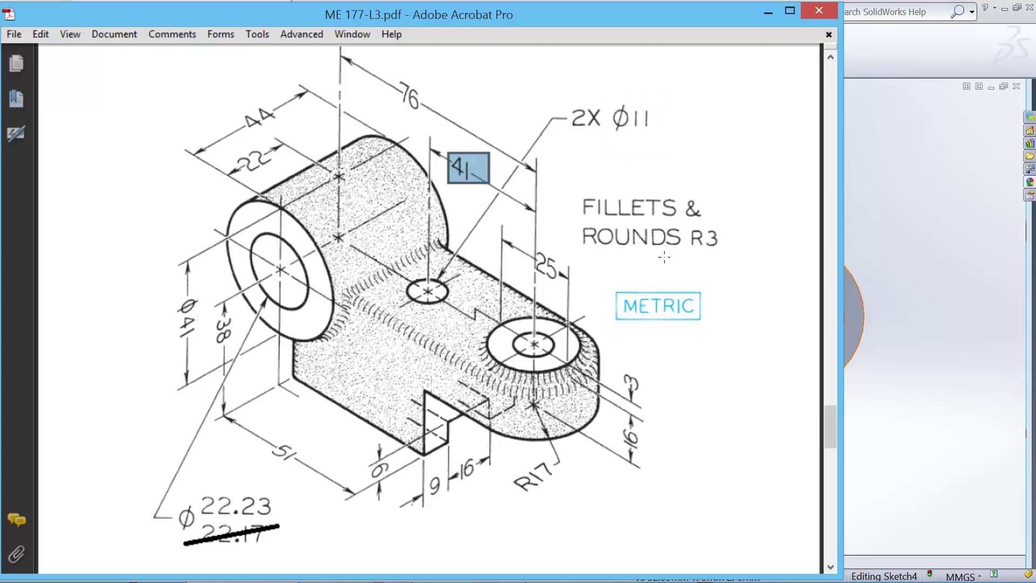
click(891, 57)
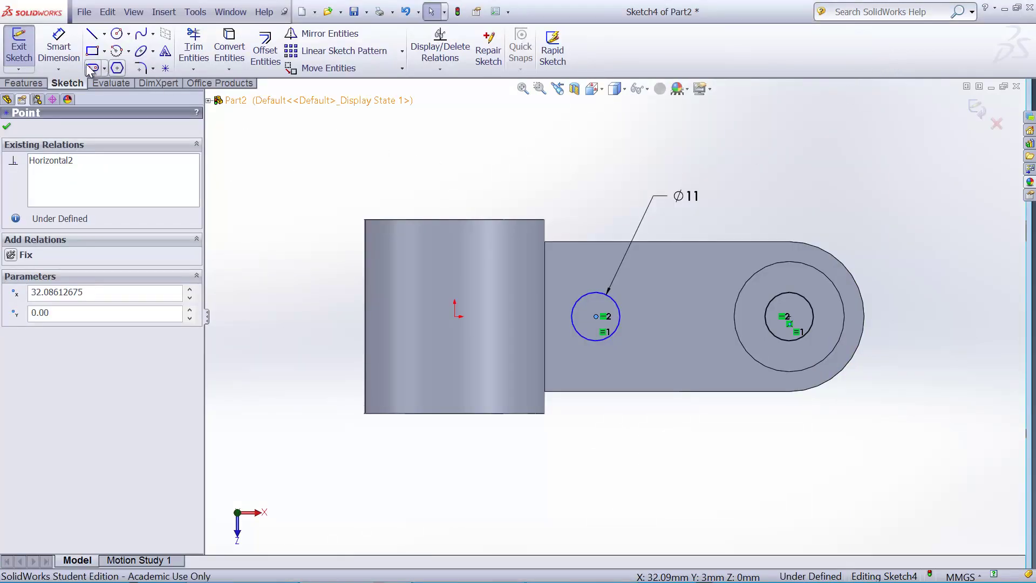
click(58, 52)
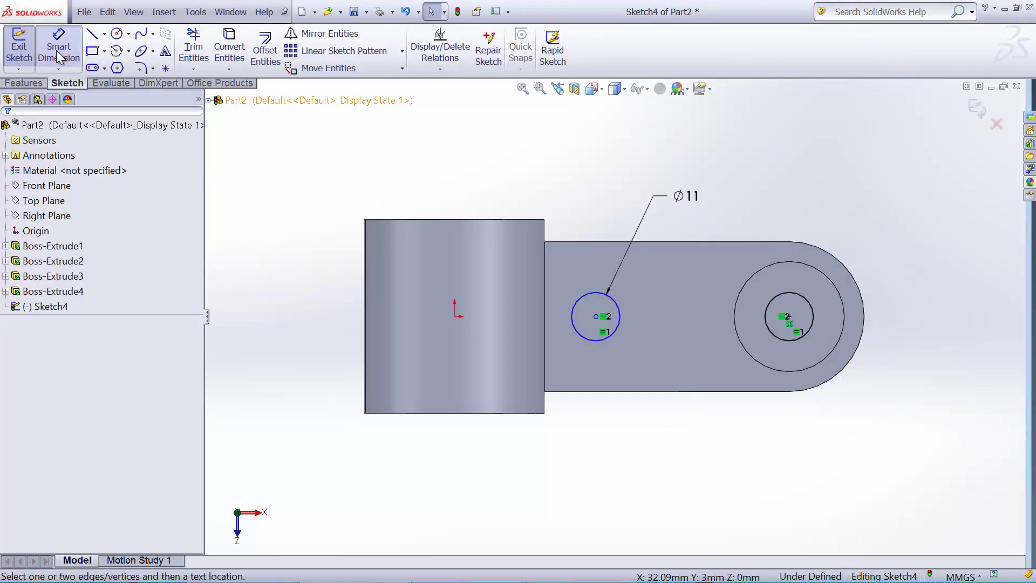
click(795, 297)
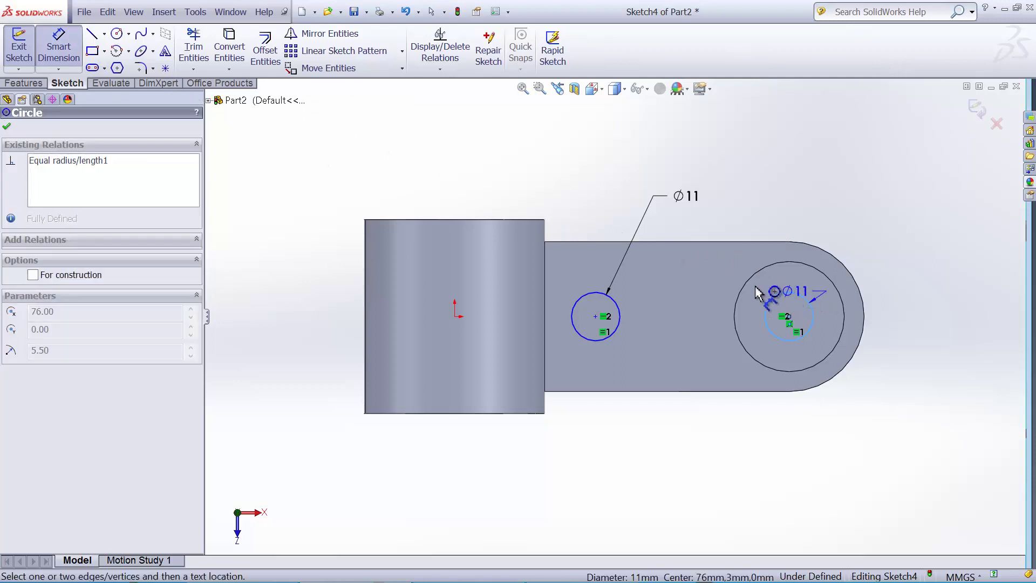
click(617, 309)
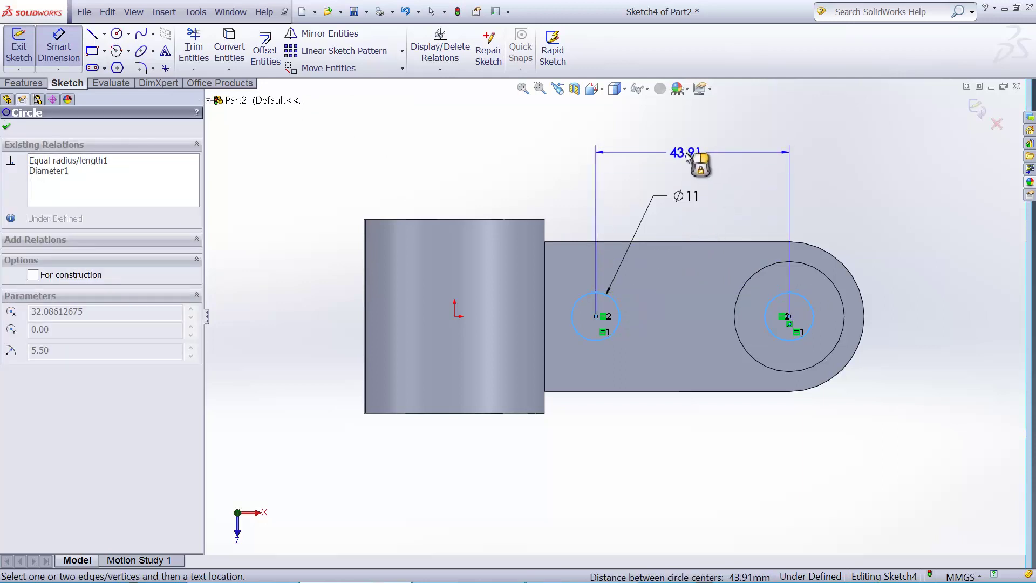
click(686, 155)
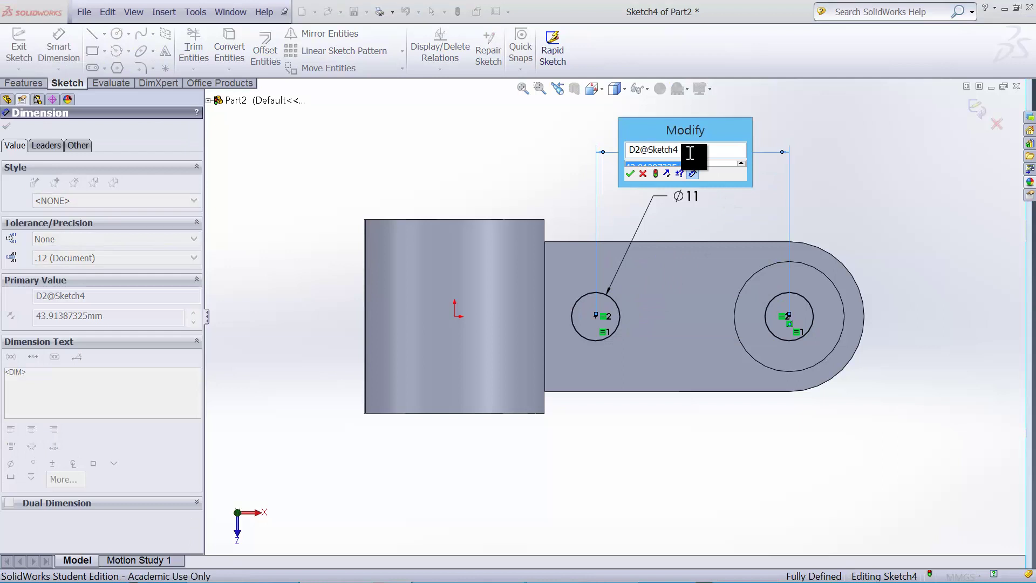
text(41)
key(Return)
click(841, 191)
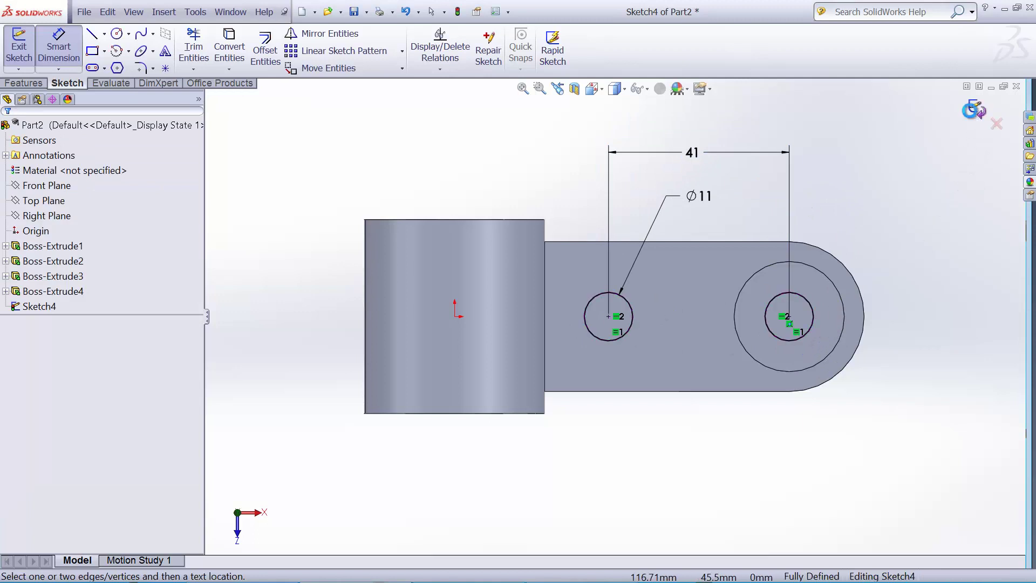
Finish the sketch and cut both holes through the arm with the Through All end condition.
right_drag(966, 105, 879, 171)
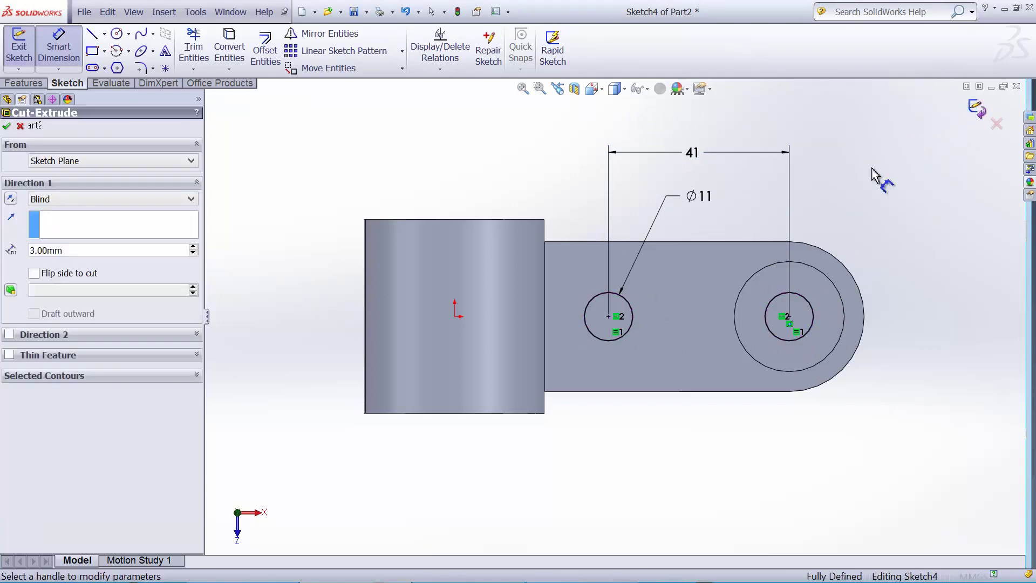
click(93, 198)
click(89, 222)
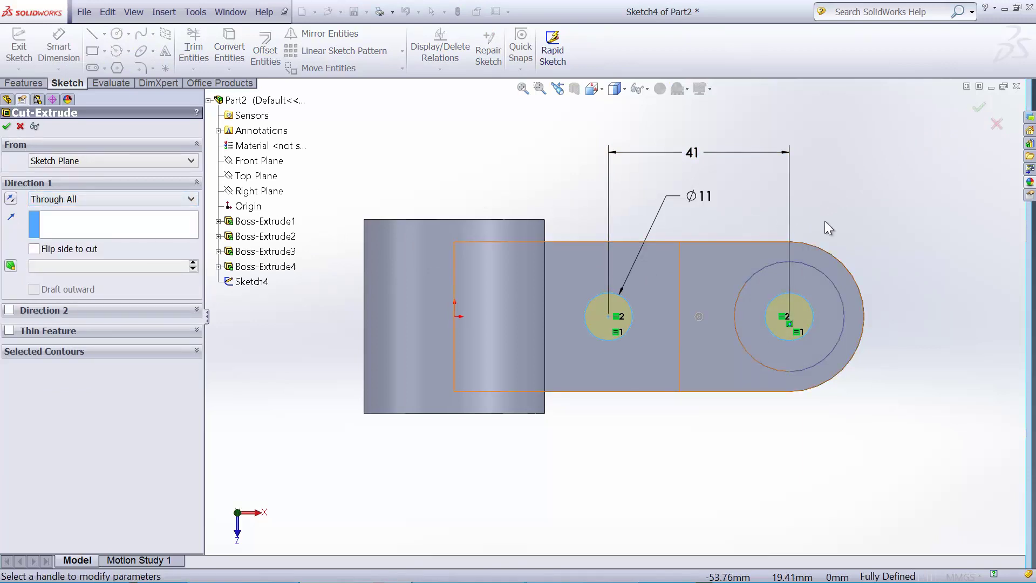
key(Return)
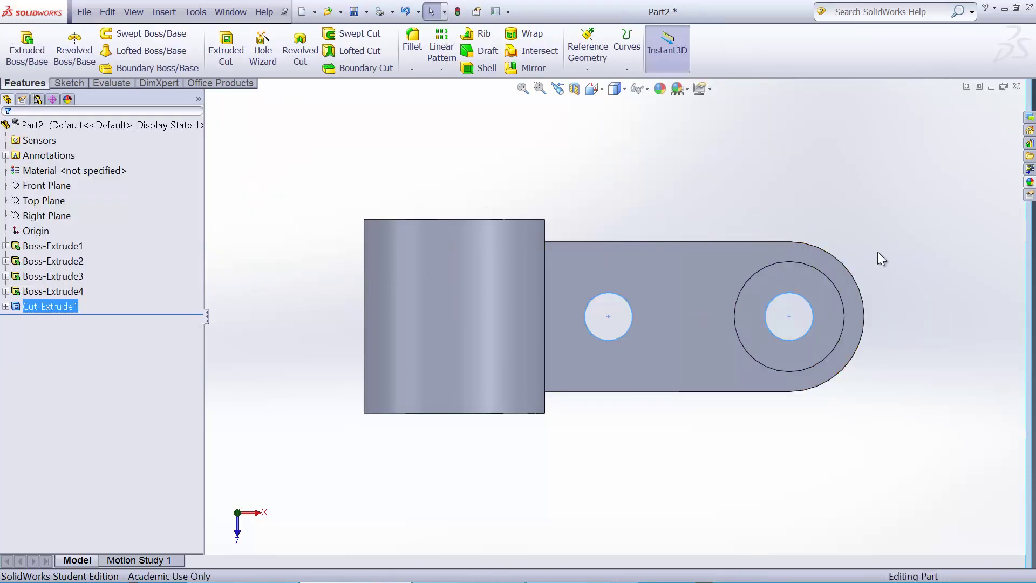
Inspect the cut holes in 3D, examine the bottom slot in the ME 177-L3.pdf drawing, and return to SolidWorks.
middle_drag(877, 251, 881, 151)
click(890, 178)
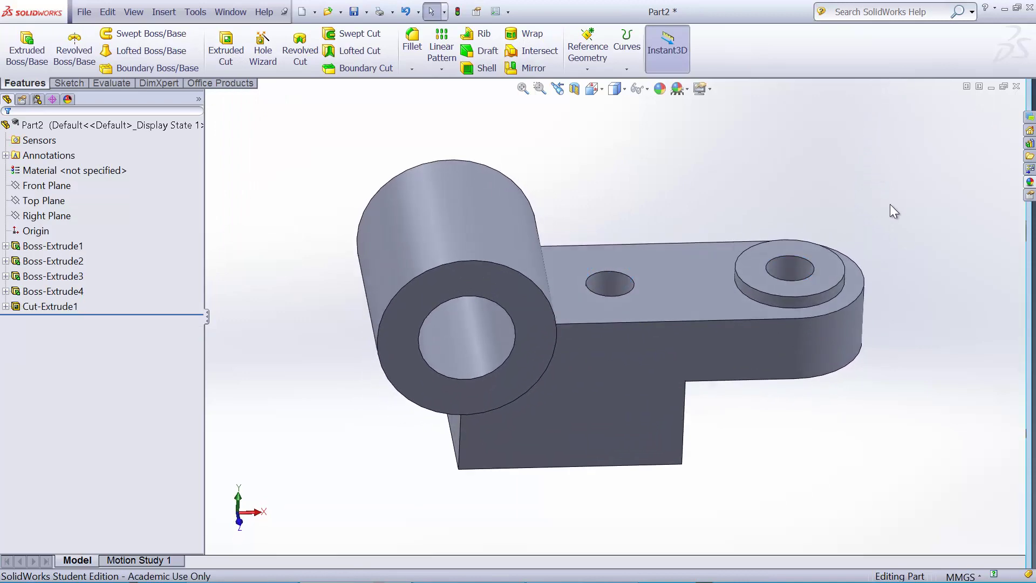
middle_drag(904, 215, 717, 347)
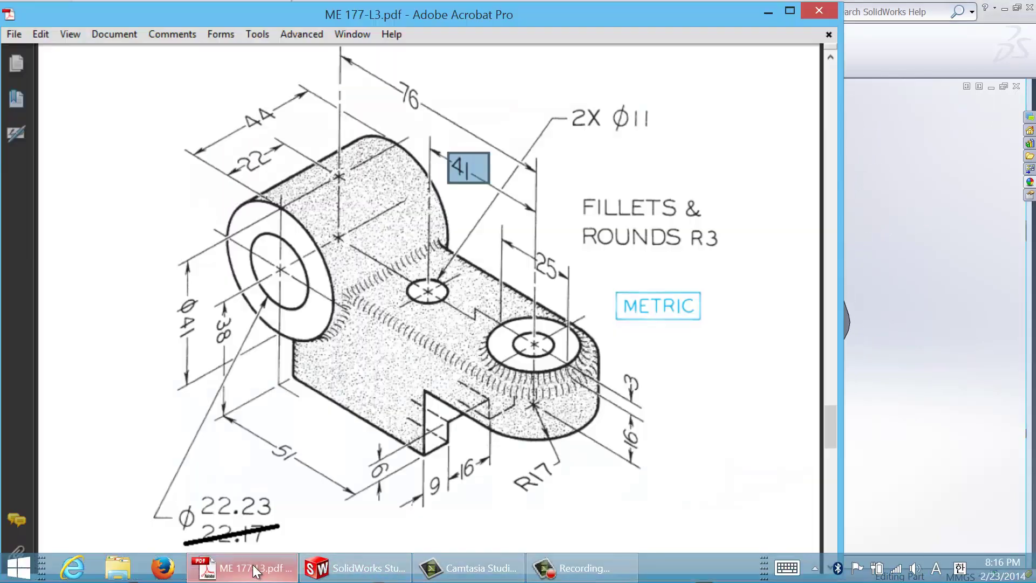
click(248, 568)
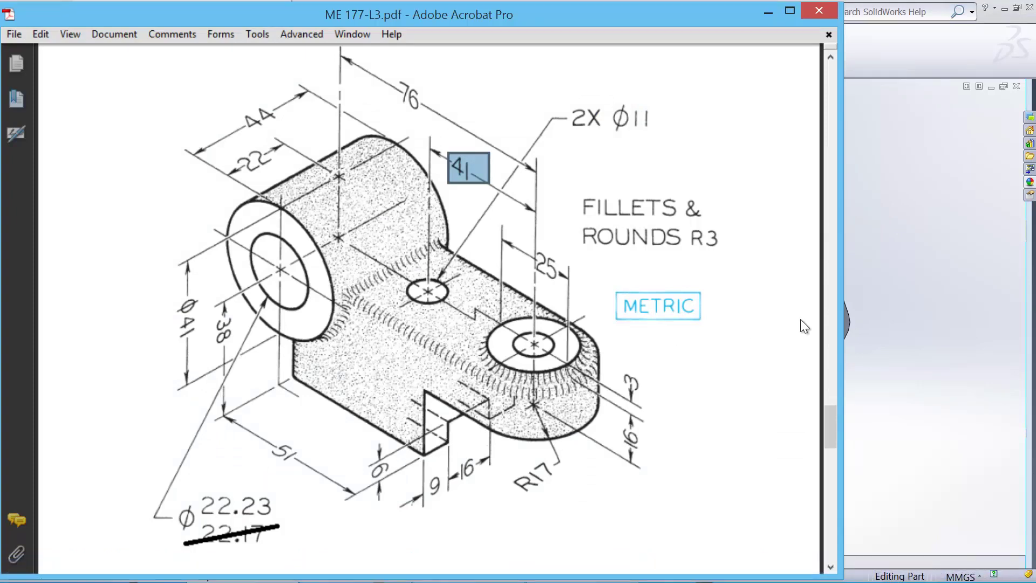
click(957, 322)
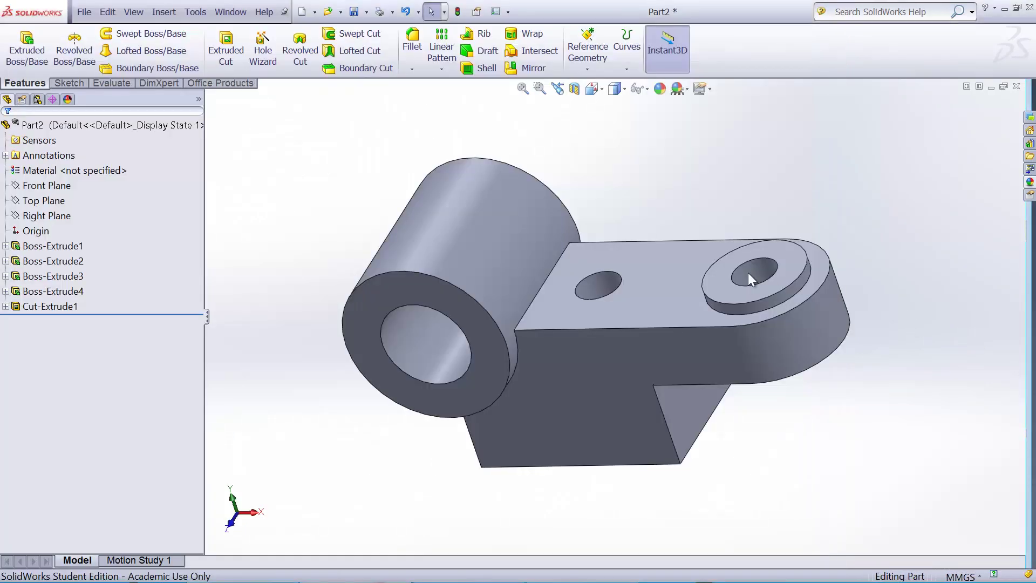
Start an Extruded Cut on the lower block's end face and sketch a rectangle about 18 by 7.3 mm on its bottom edge.
click(225, 56)
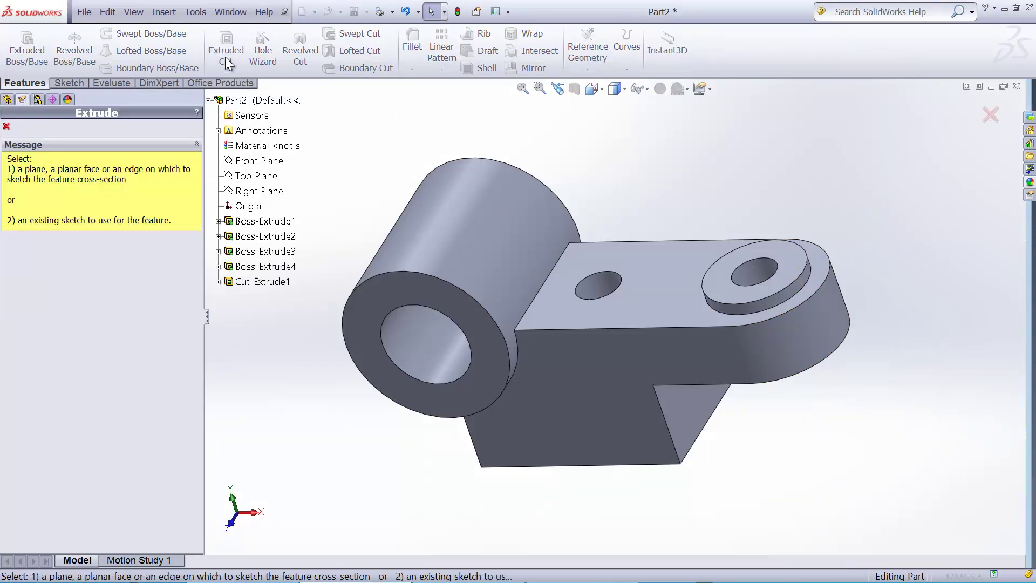
click(692, 416)
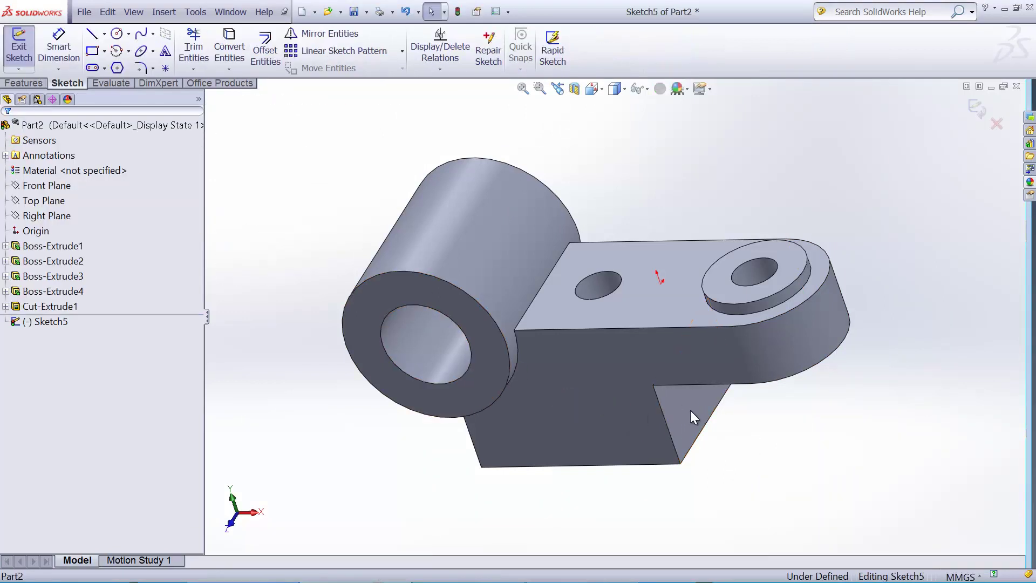
key(space)
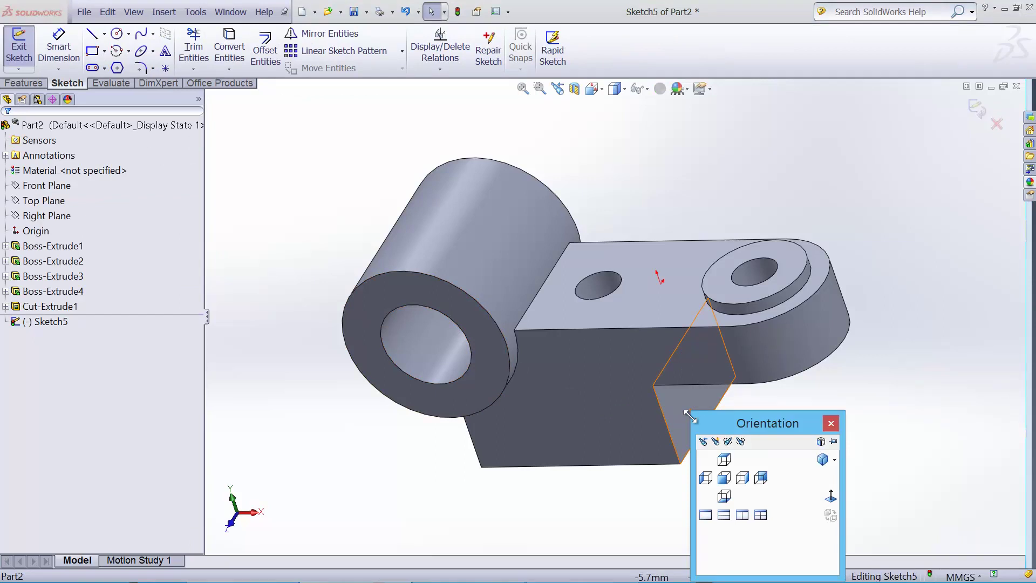
click(830, 500)
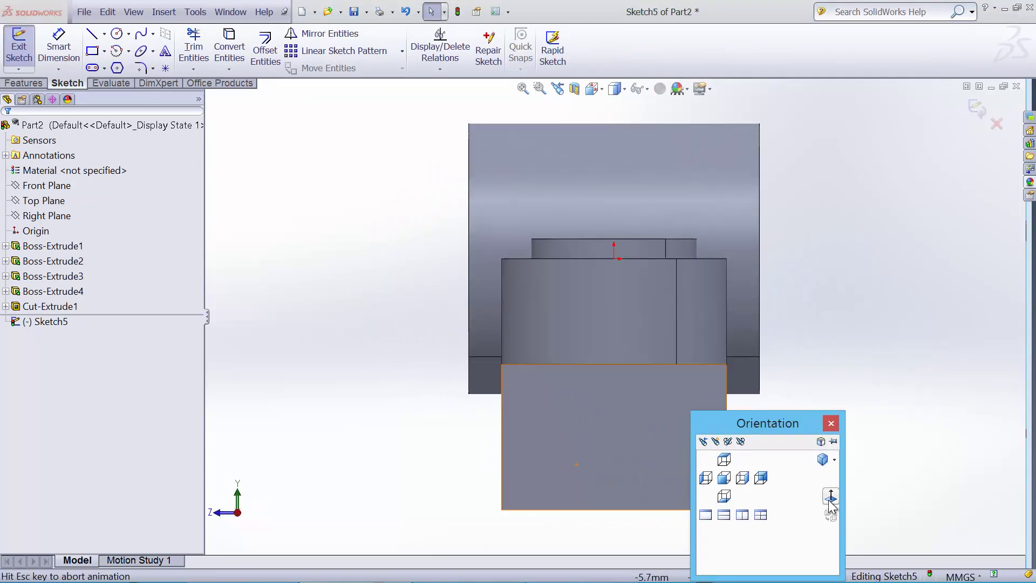
click(93, 56)
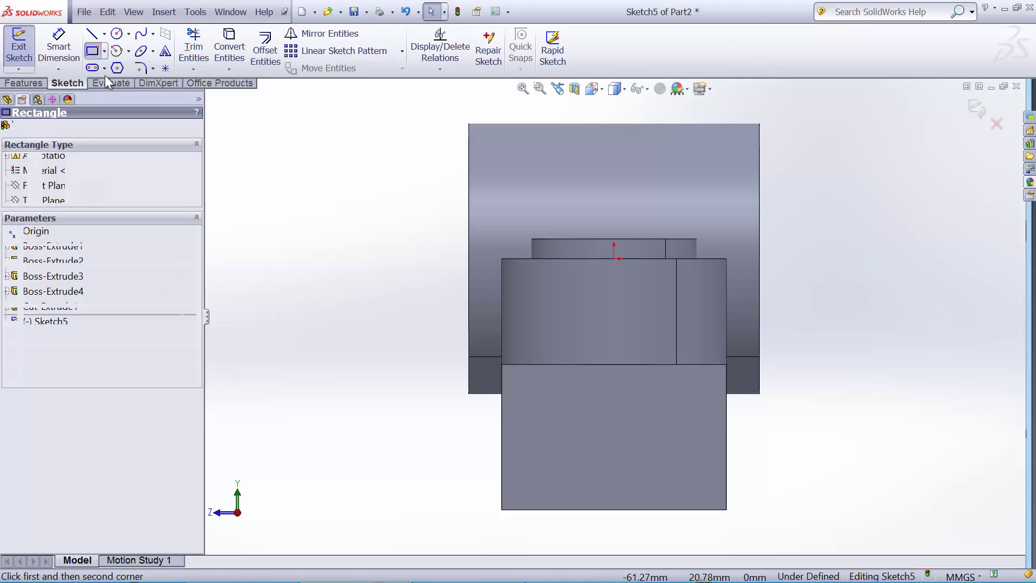
click(561, 510)
click(680, 462)
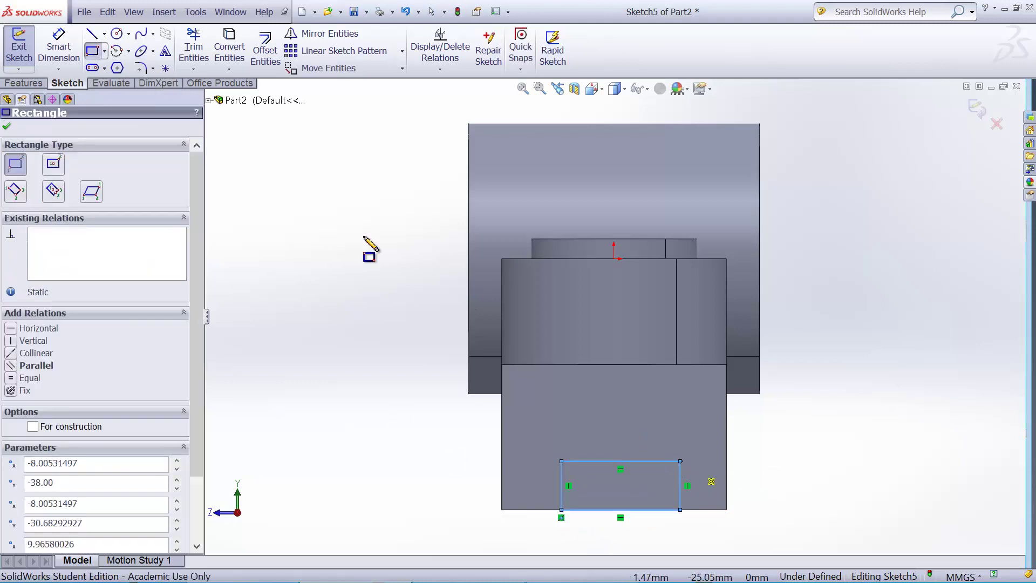
Dimension the slot rectangle 16 mm wide and 9 mm from the block's vertical edge on the +Z side.
click(59, 50)
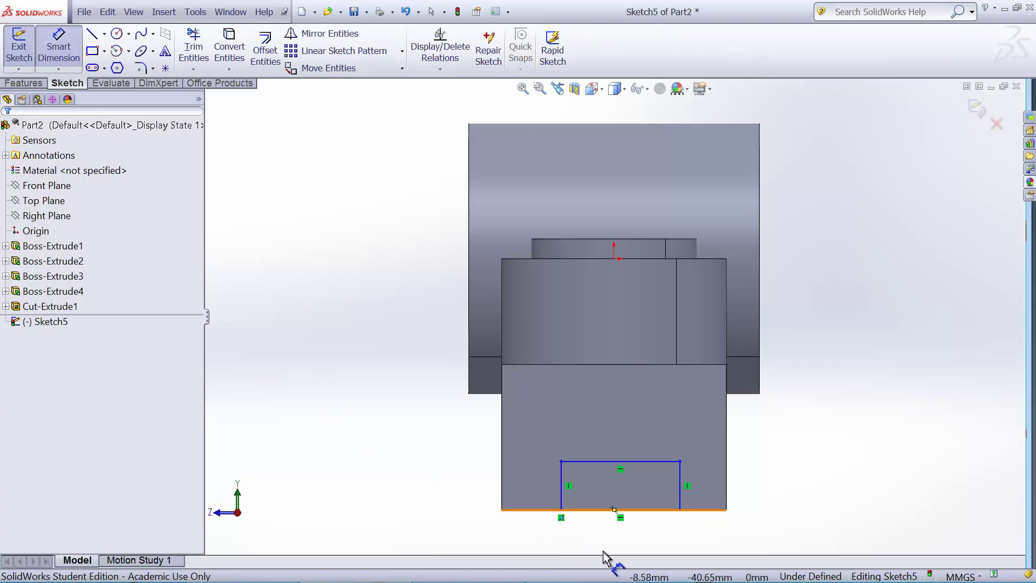
click(624, 510)
click(622, 536)
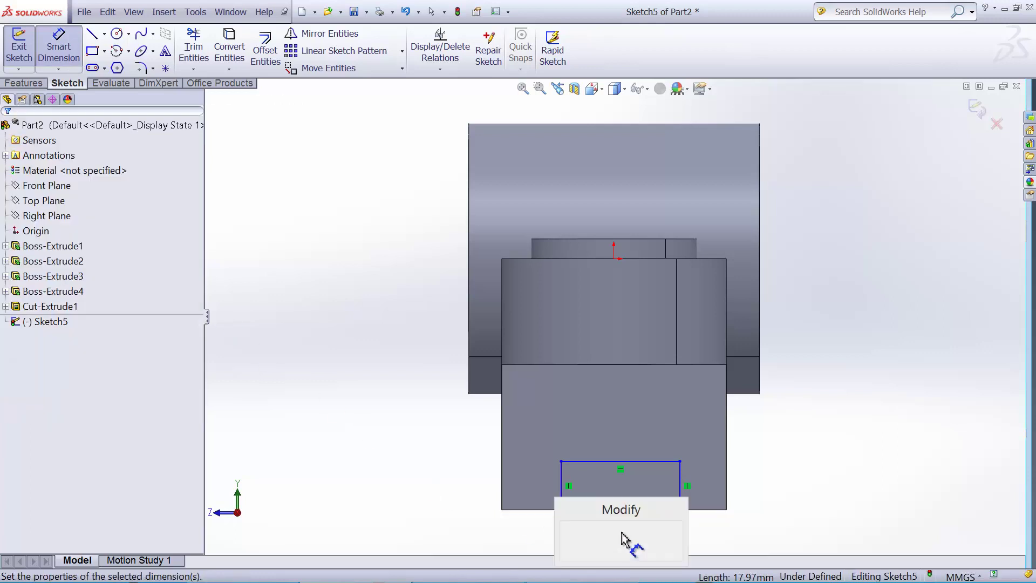
text(16)
key(Return)
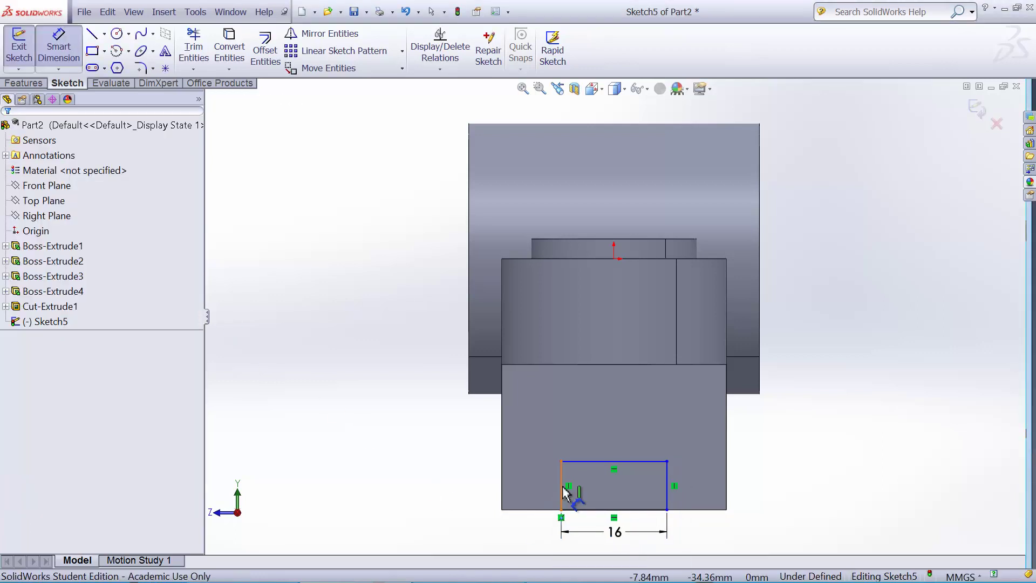
click(564, 492)
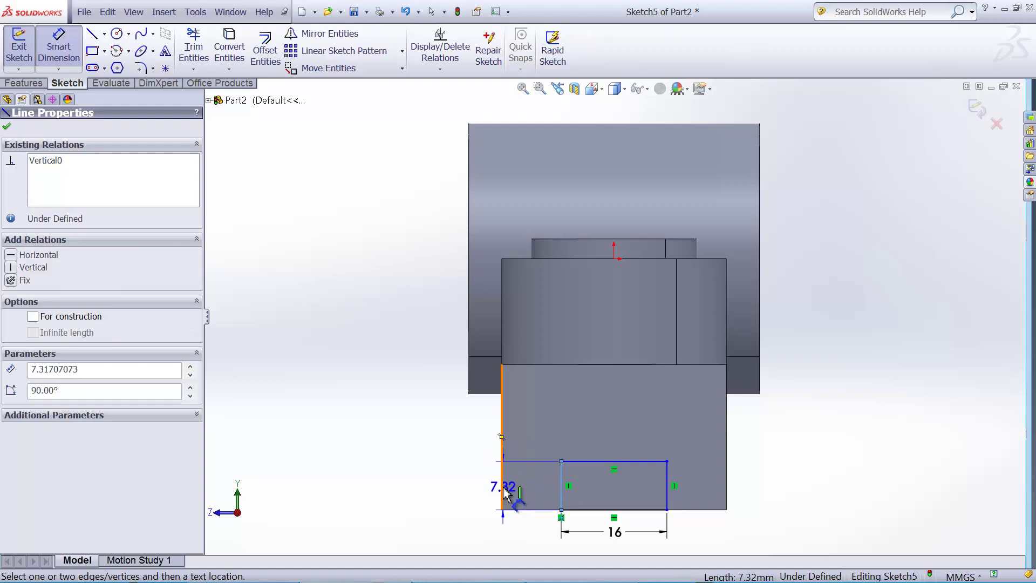
click(503, 491)
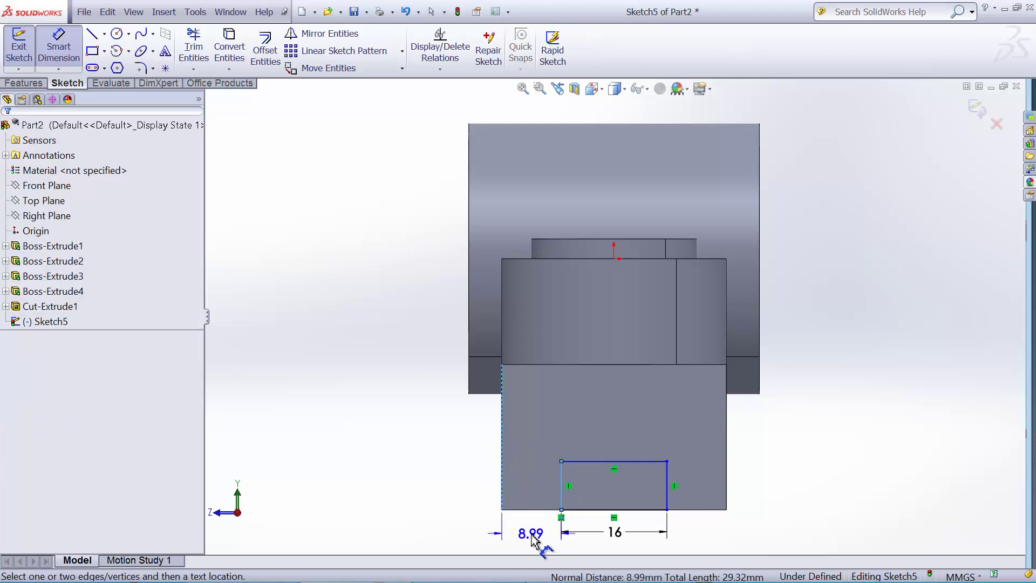
click(531, 539)
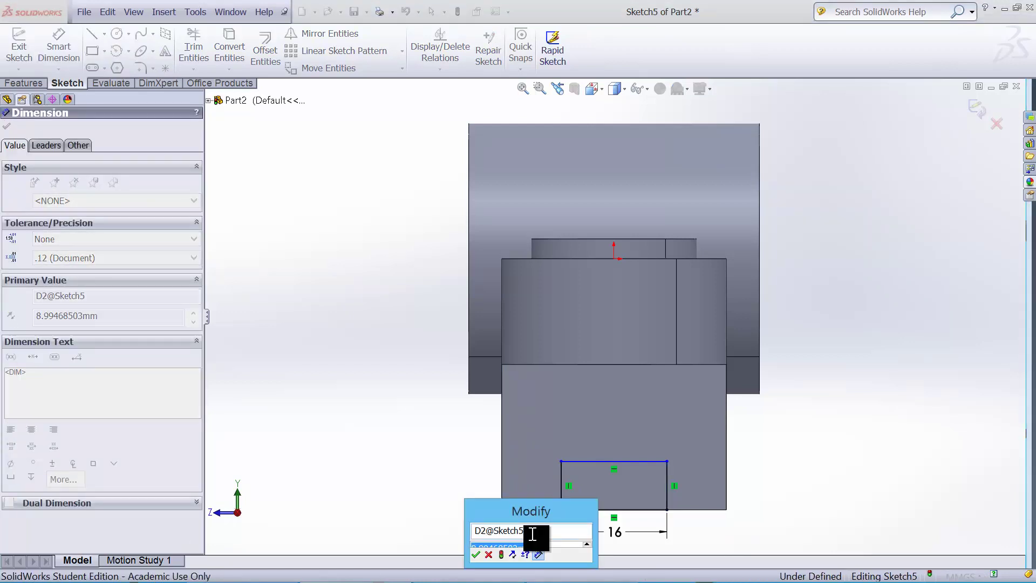
text(9)
key(Return)
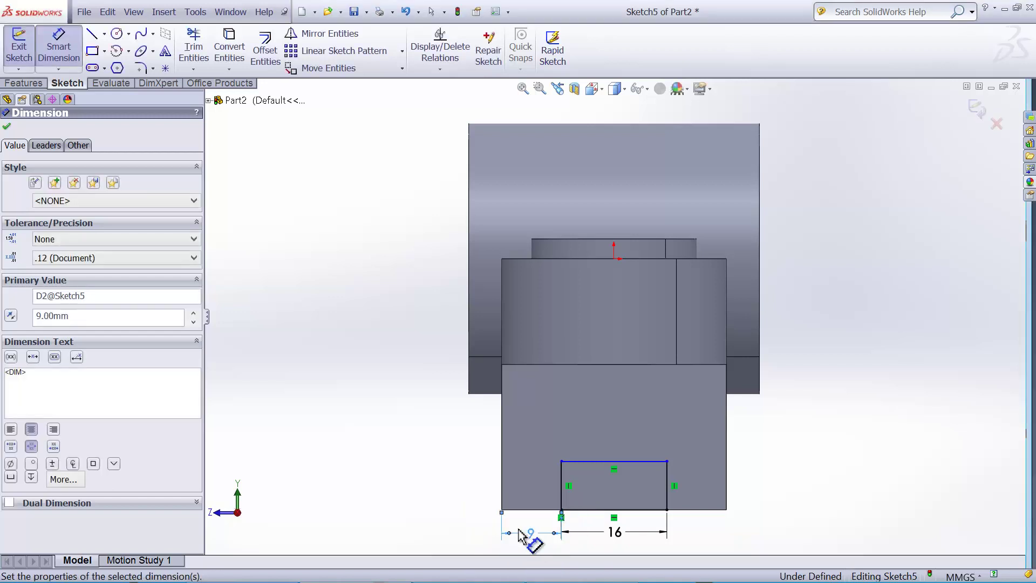
Dimension the slot rectangle's height as 6 mm.
click(562, 487)
click(464, 492)
text(6)
key(Return)
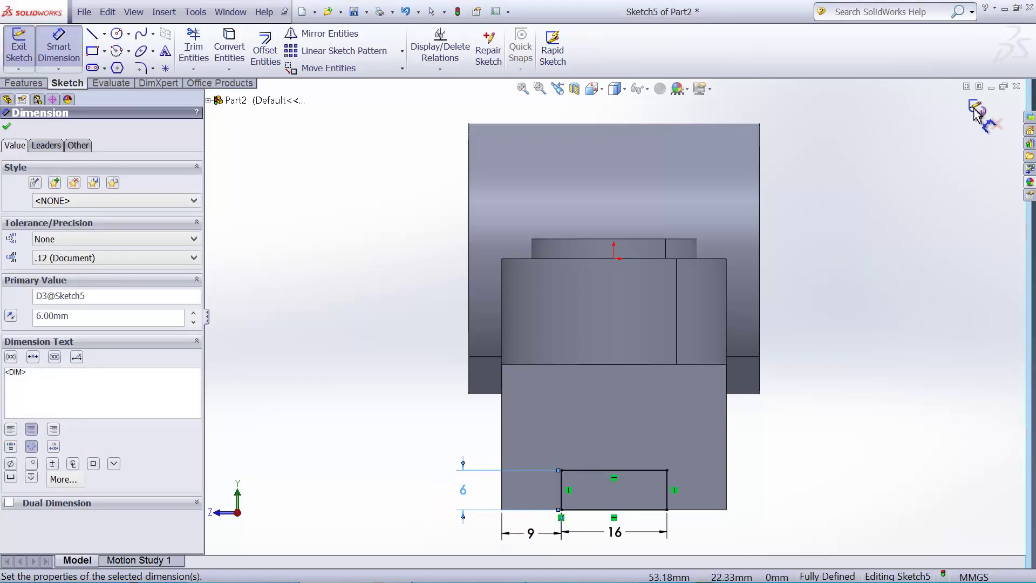
Finish dimensioning the slot rectangle, check the slot in the ME 177-L3.pdf drawing, and cut it Through All.
key(Escape)
key(ctrl+e)
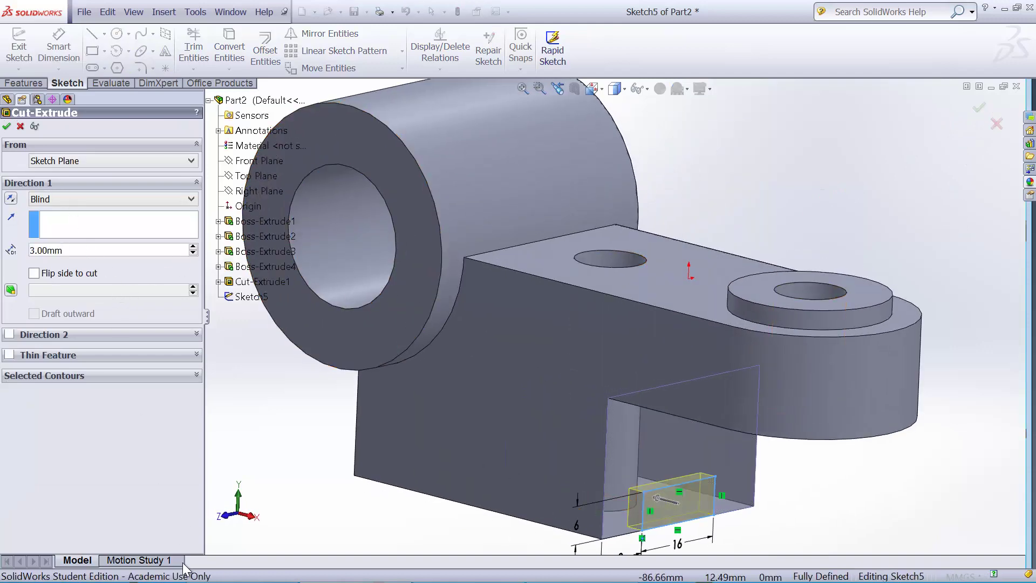
click(245, 573)
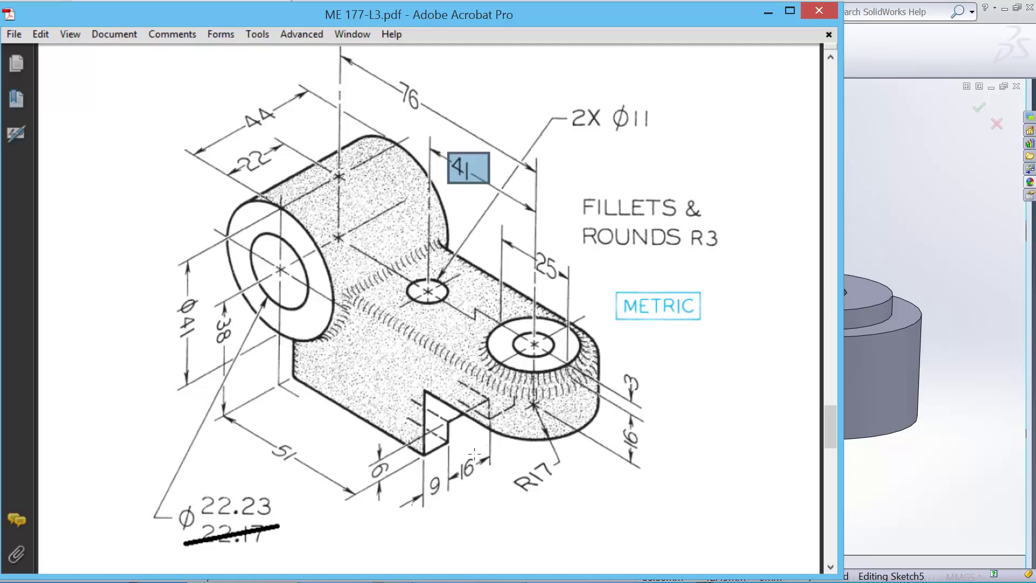
click(904, 63)
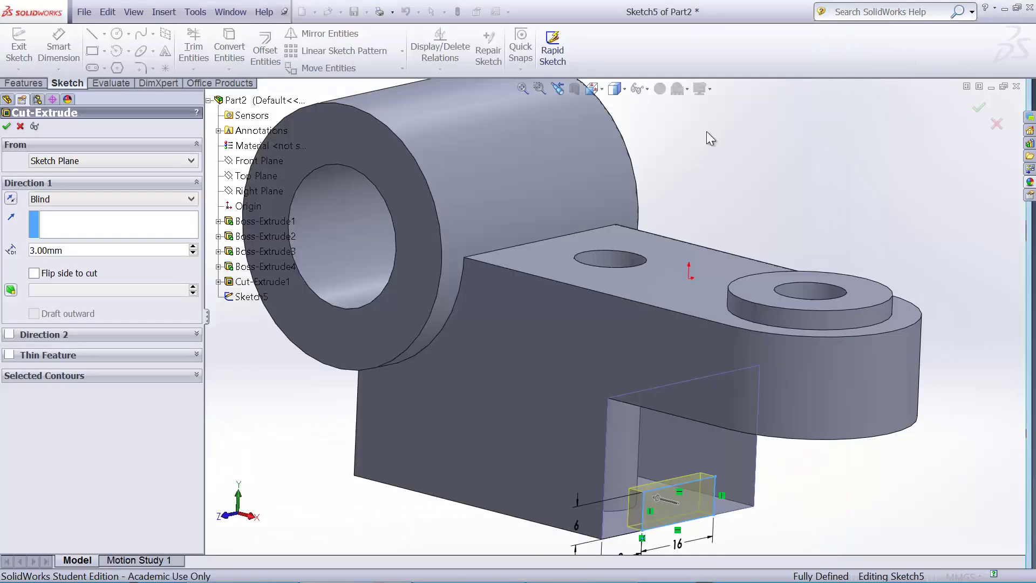
click(145, 201)
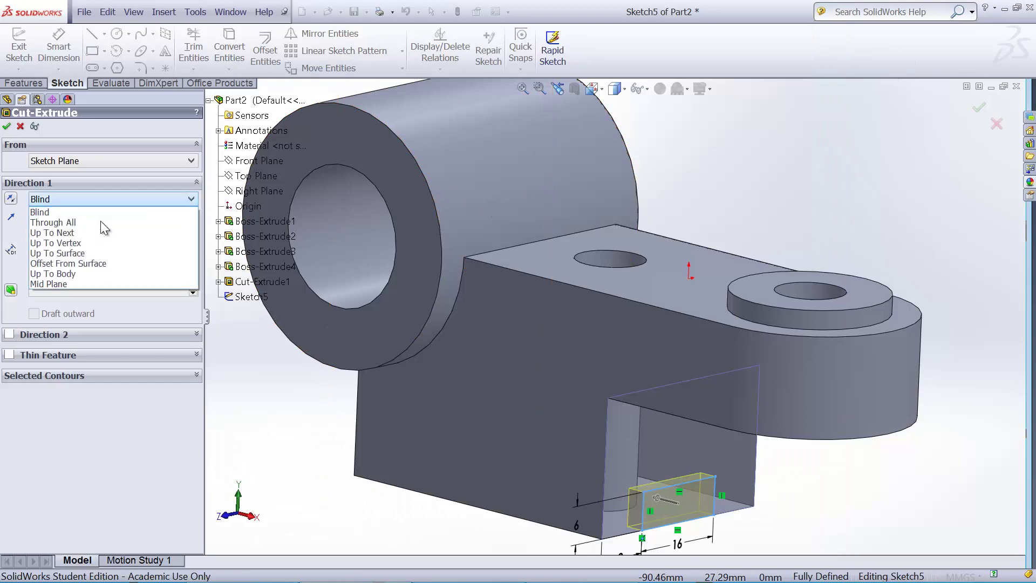
click(100, 221)
click(7, 128)
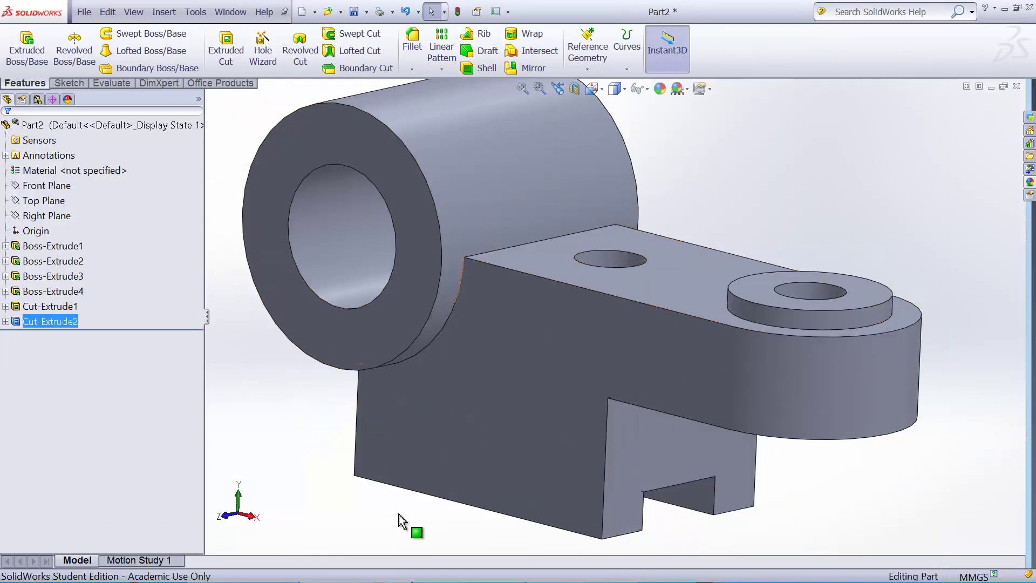
Check the fillets and rounds note in the ME 177-L3.pdf drawing, and set up a constant radius Fillet of 3 mm in SolidWorks.
mouse_move(427, 564)
click(238, 568)
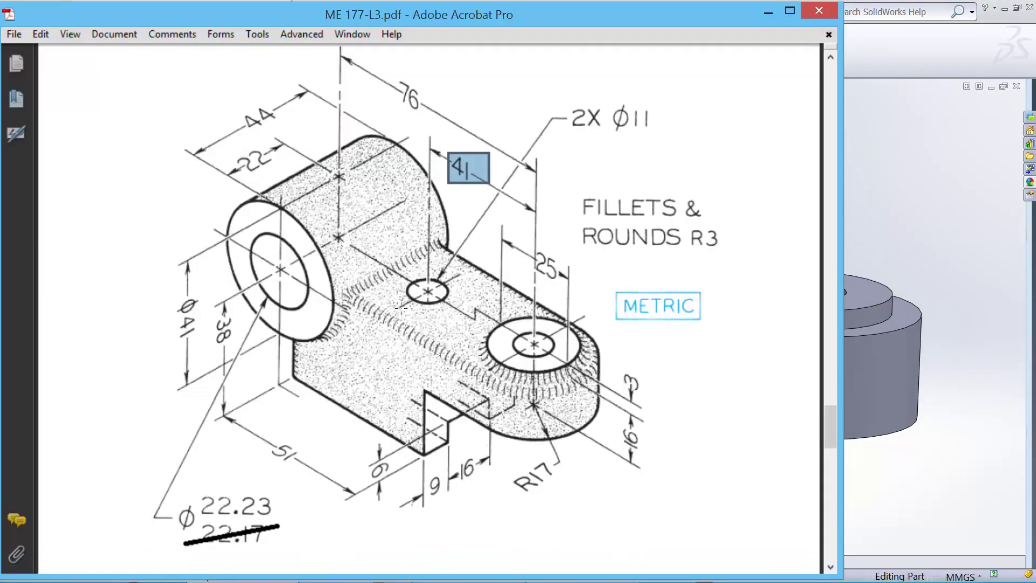
drag(578, 181, 753, 260)
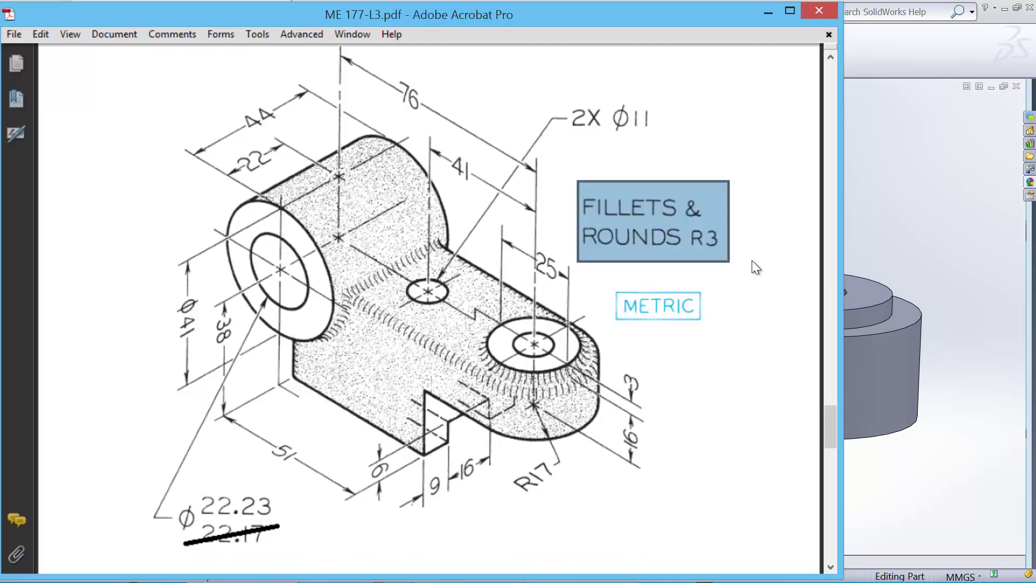
click(887, 105)
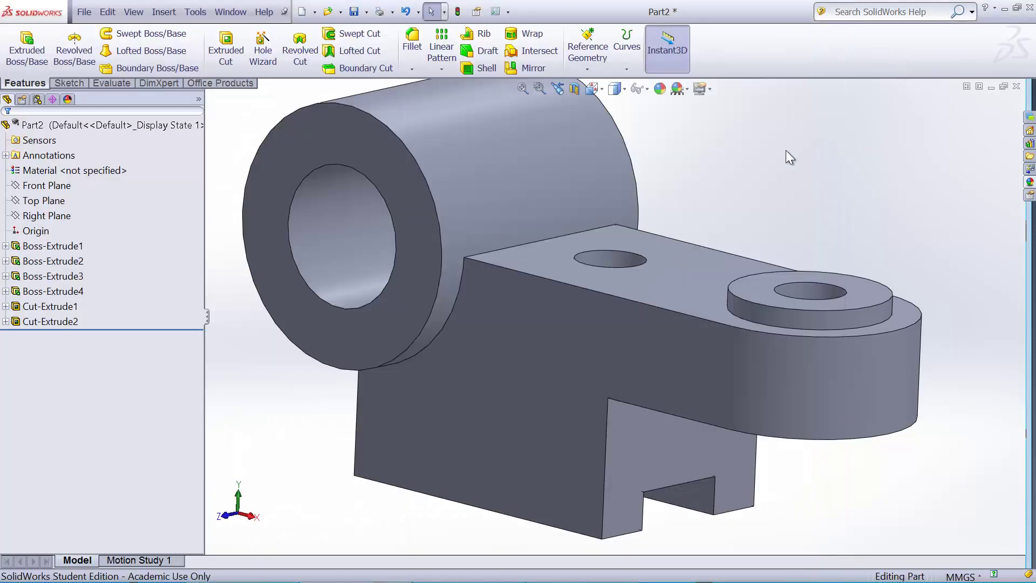
click(412, 42)
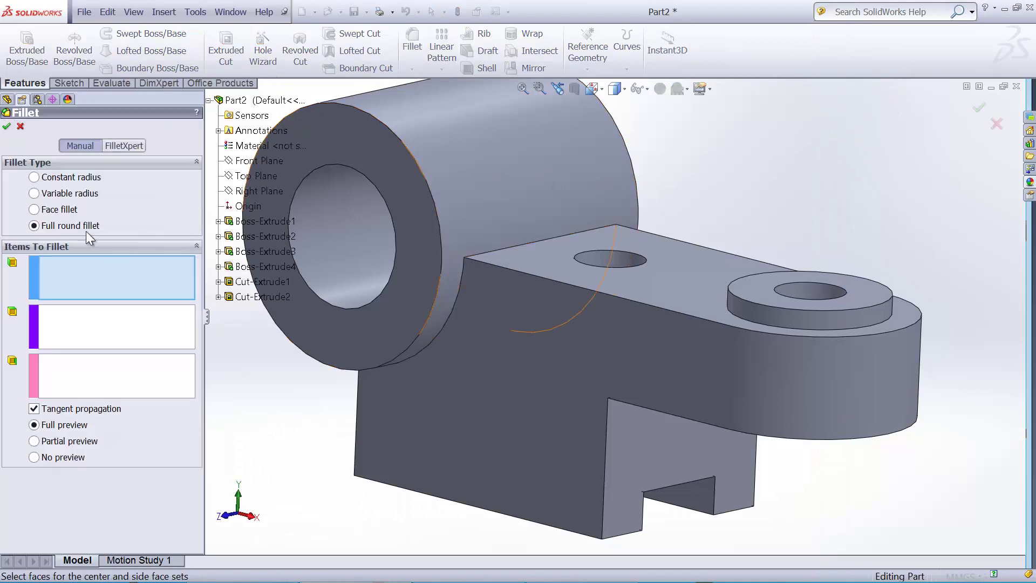
click(48, 179)
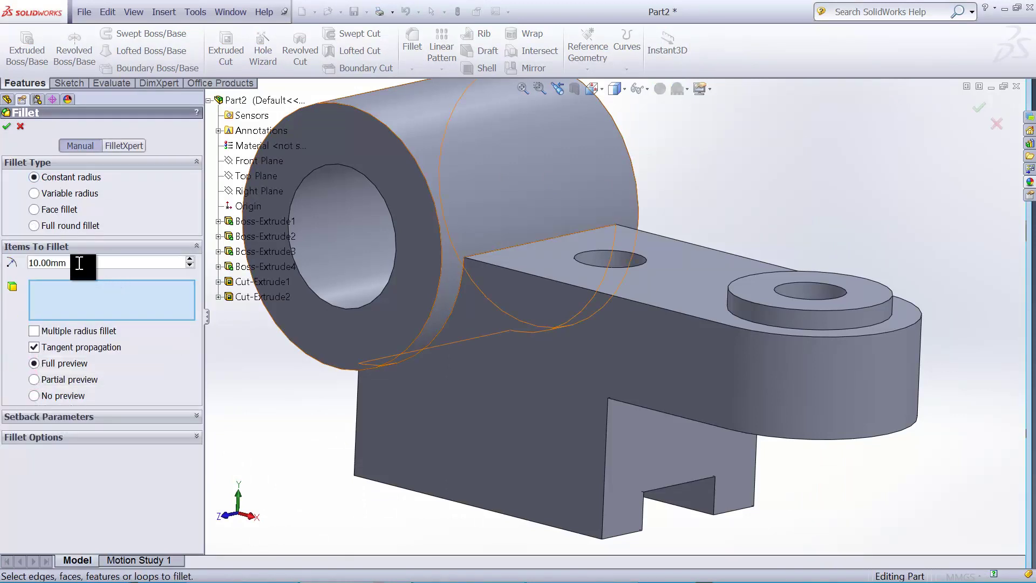
text(3)
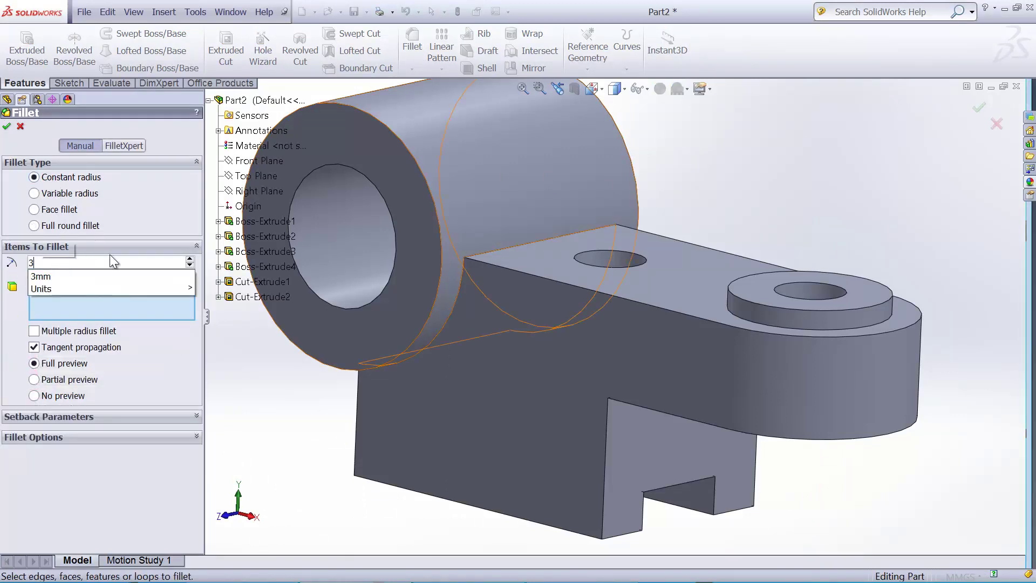
key(Return)
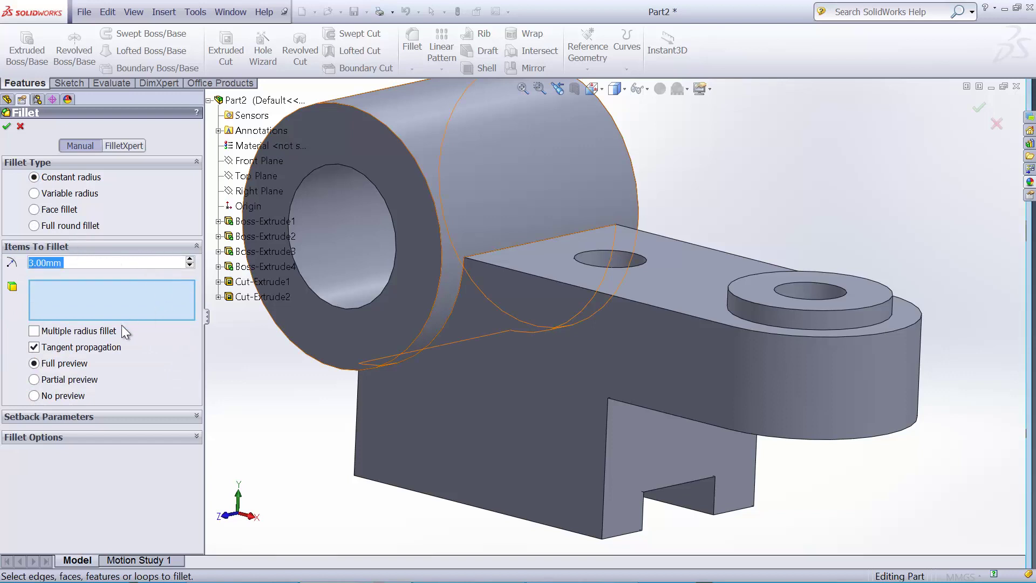
Apply the 3 mm fillet to the arm's top outer edge, its junction with the cylinder, and the lower block's two rear vertical edges.
click(604, 293)
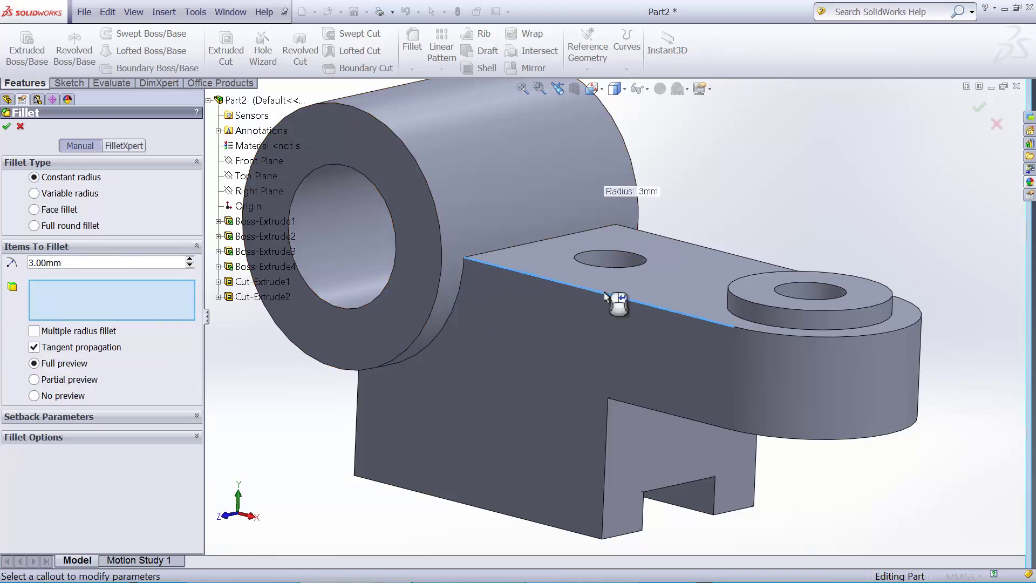
click(553, 240)
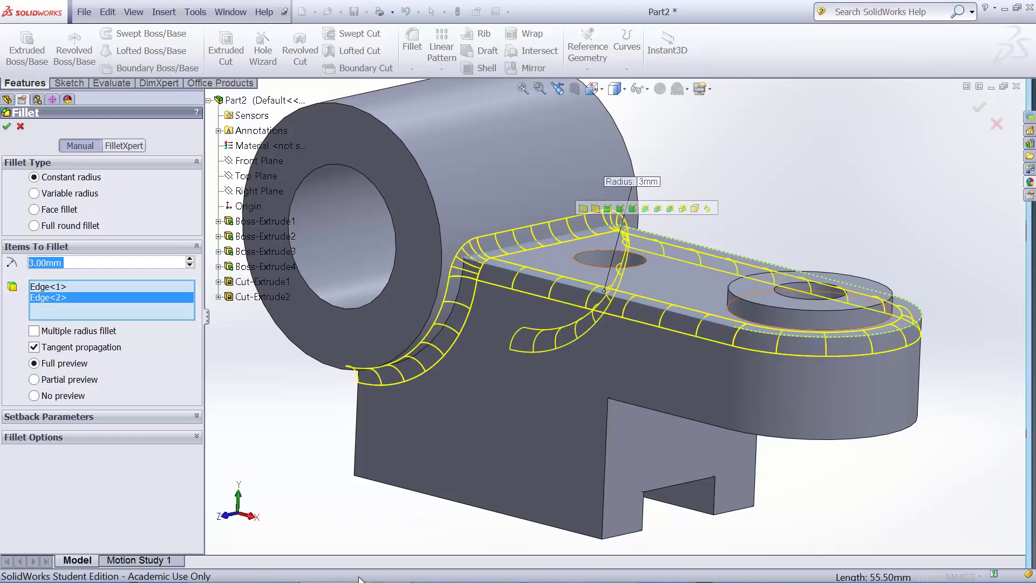
click(354, 413)
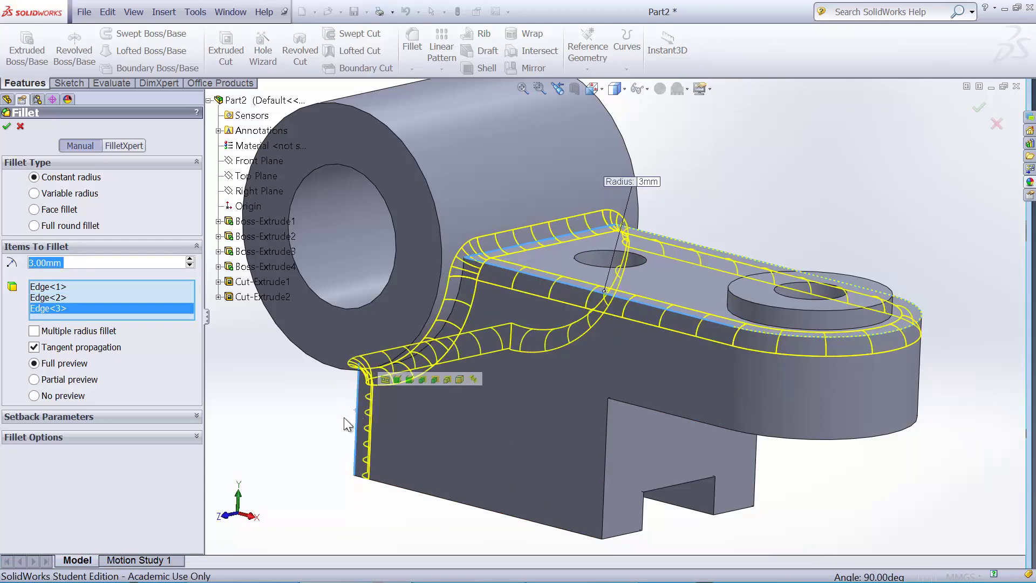
middle_drag(331, 418, 475, 406)
click(475, 405)
middle_drag(856, 416, 684, 476)
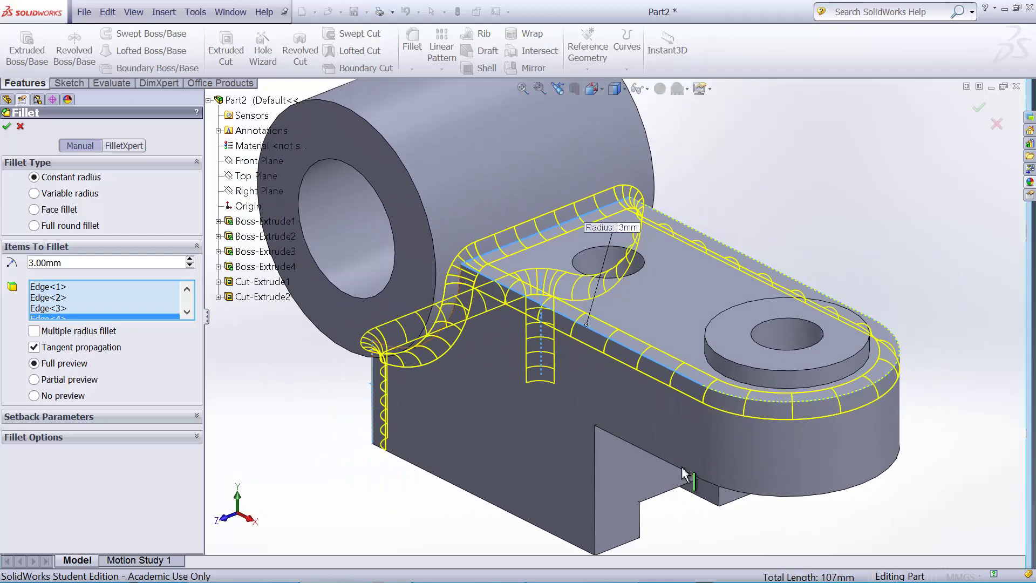
key(f)
click(6, 126)
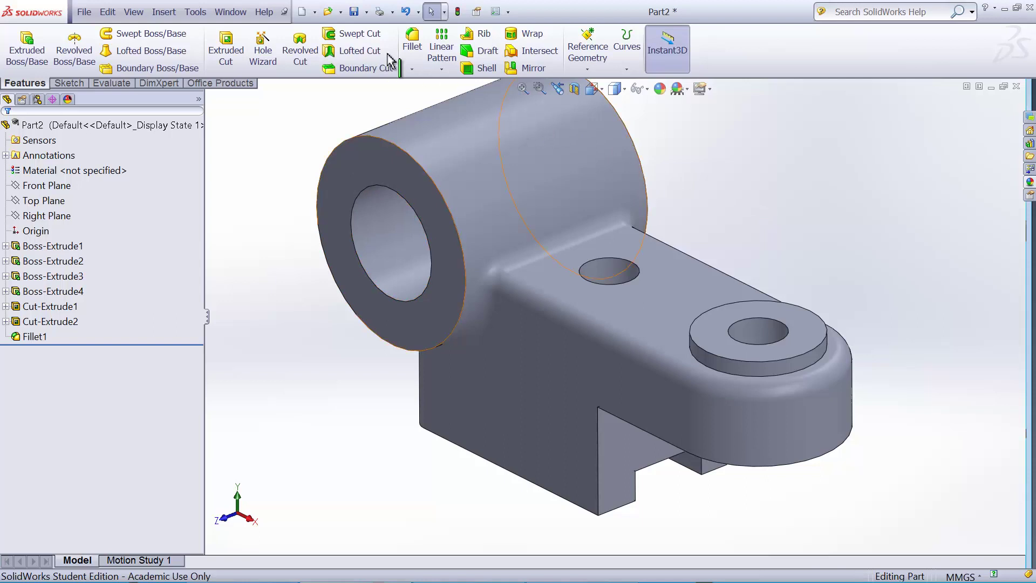
Add a 3 mm constant radius fillet around the base edge of the raised round boss.
click(411, 45)
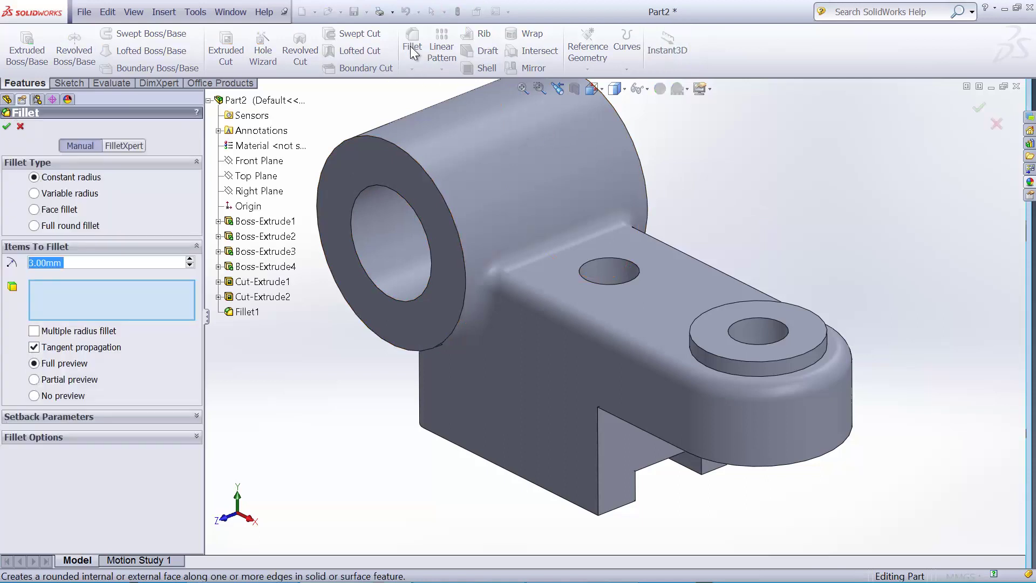
click(762, 377)
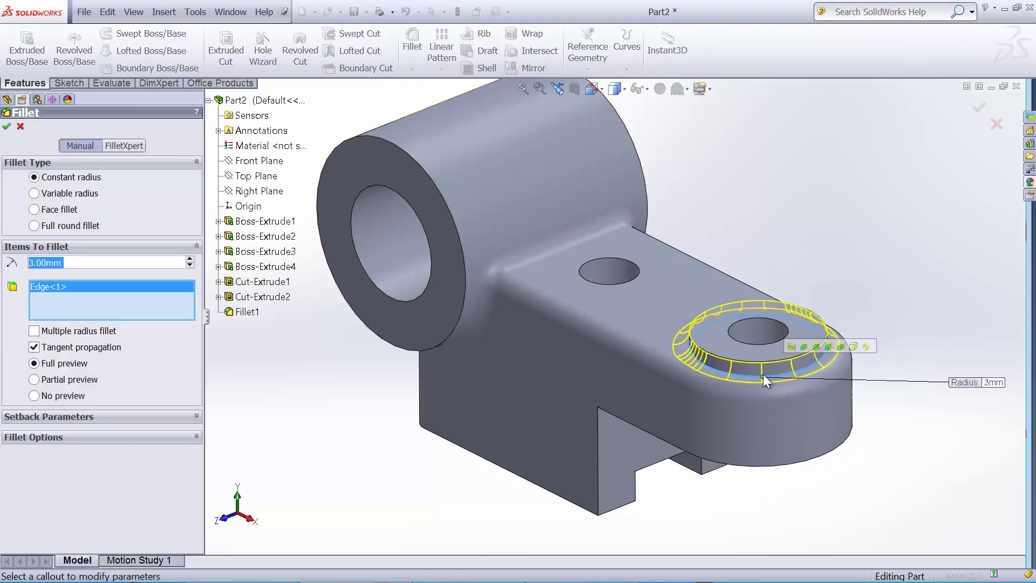